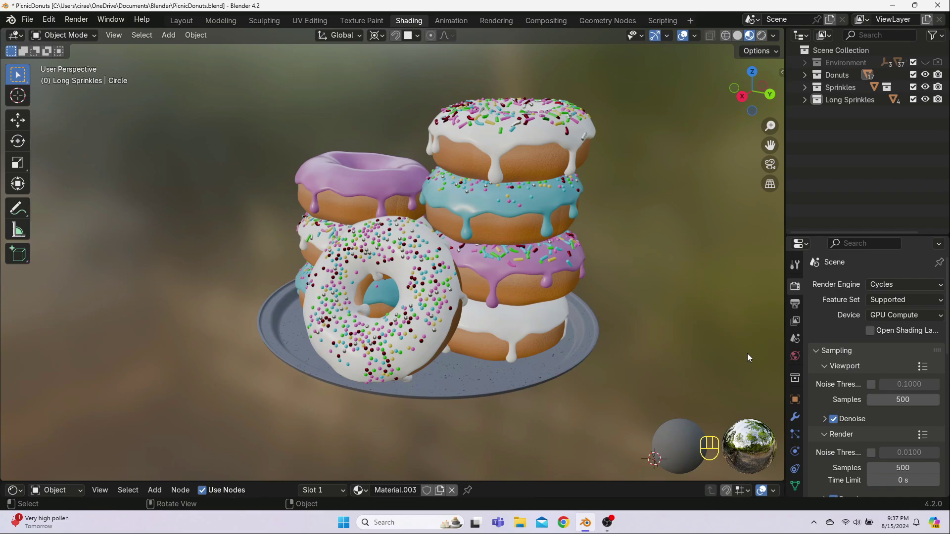
- Turn on the scene statistics overlay in the 3D viewport
{"action": "left_click", "coordinate": [695, 36]}
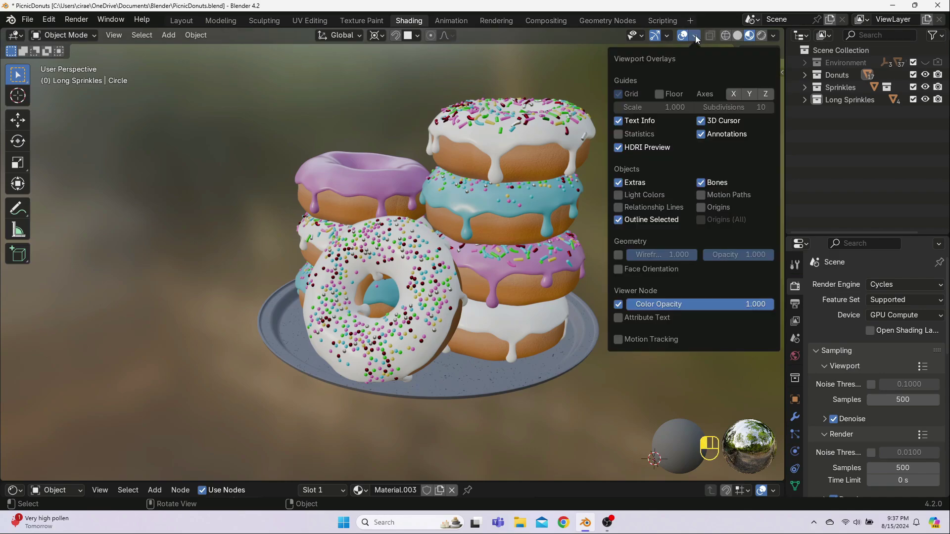
{"action": "left_click", "coordinate": [619, 134]}
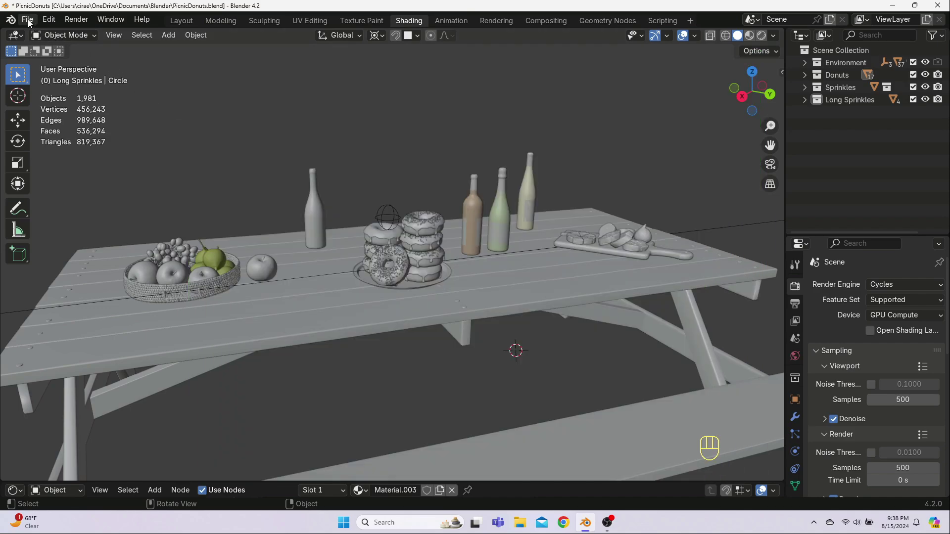
- Save the scene as a new file named DonutTut1.blend in the Blender documents folder
{"action": "left_click", "coordinate": [28, 19]}
{"action": "left_click", "coordinate": [57, 125]}
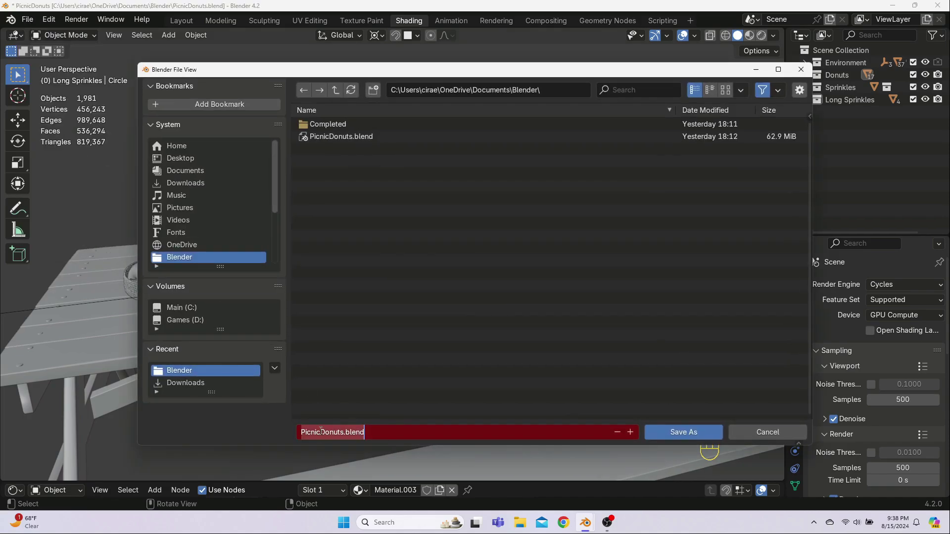
{"action": "left_click_drag", "start_coordinate": [320, 432], "coordinate": [284, 426]}
{"action": "key", "text": "BackSpace"}
{"action": "left_click", "coordinate": [322, 432]}
{"action": "key", "text": "Delete"}
{"action": "type", "text": "Tut1"}
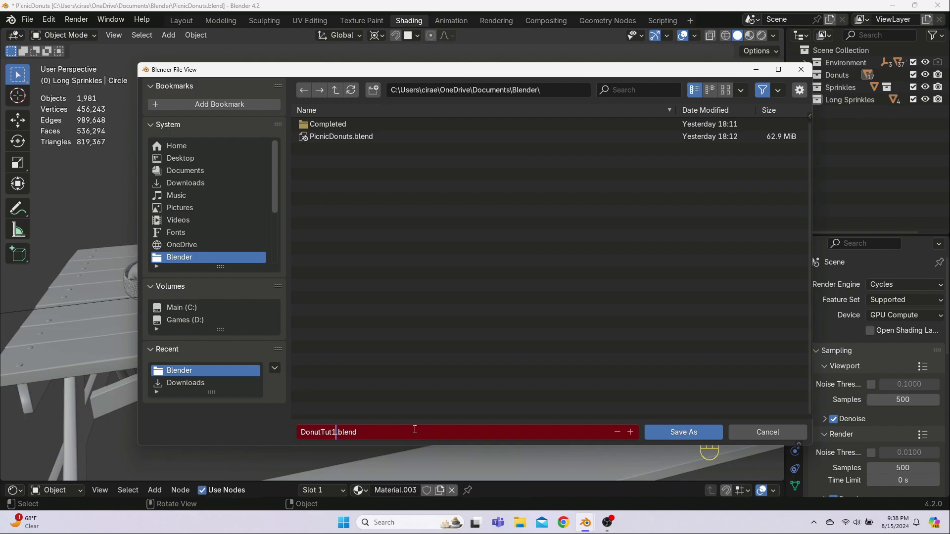
{"action": "left_click", "coordinate": [673, 435]}
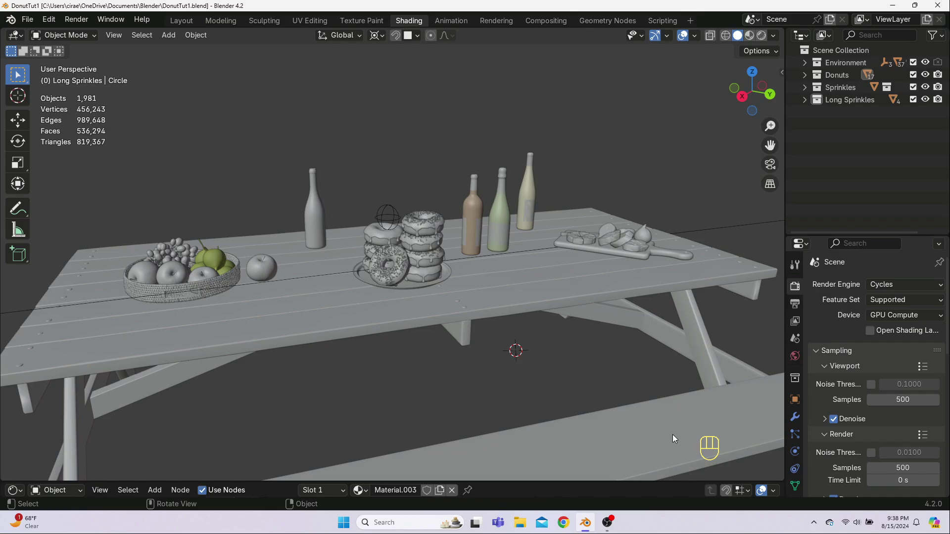
- Delete the bottle standing between the fruit basket and the donuts, and the loose apple beside the basket
{"action": "left_click", "coordinate": [317, 220]}
{"action": "key", "text": "Delete"}
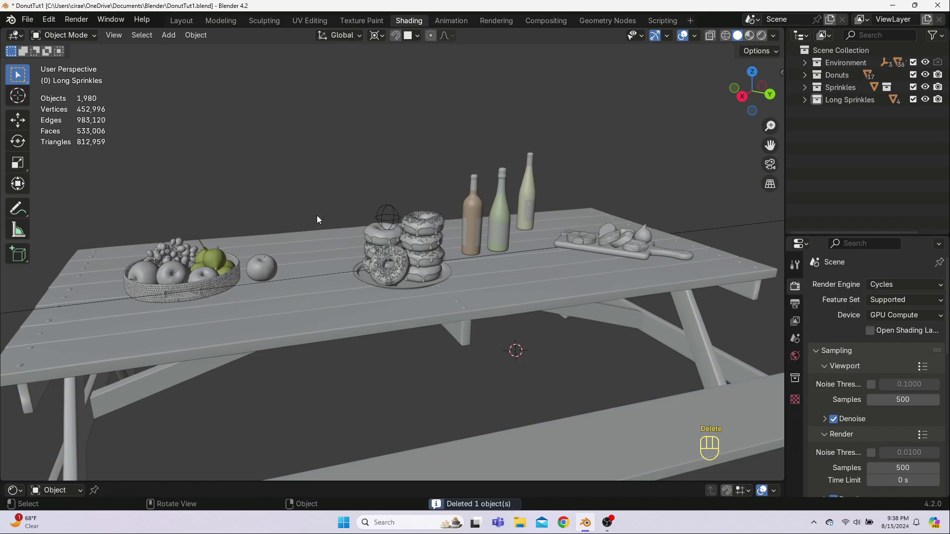
{"action": "left_click", "coordinate": [258, 267]}
{"action": "key", "text": "x"}
{"action": "left_click", "coordinate": [258, 266]}
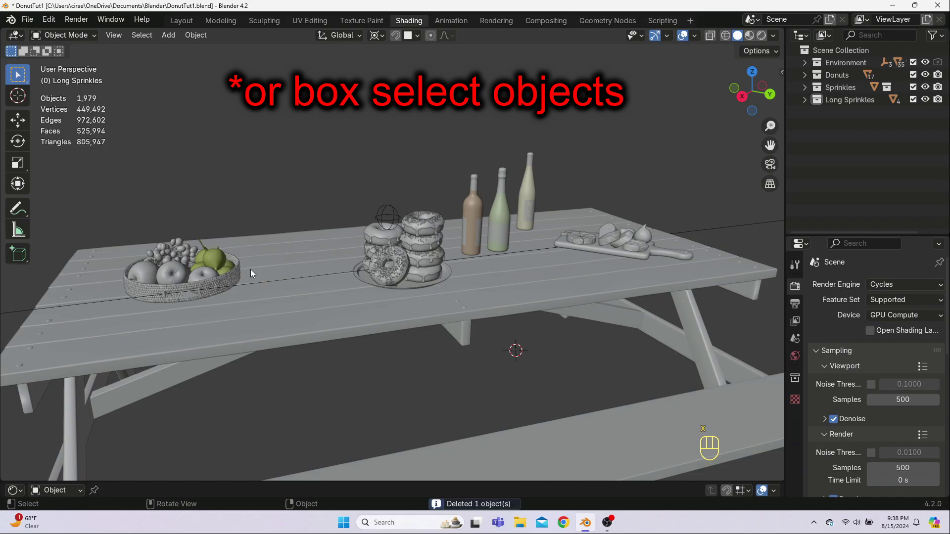
- Expand the Environment collection and delete the four apple objects in food_apple_01
{"action": "left_click", "coordinate": [805, 63]}
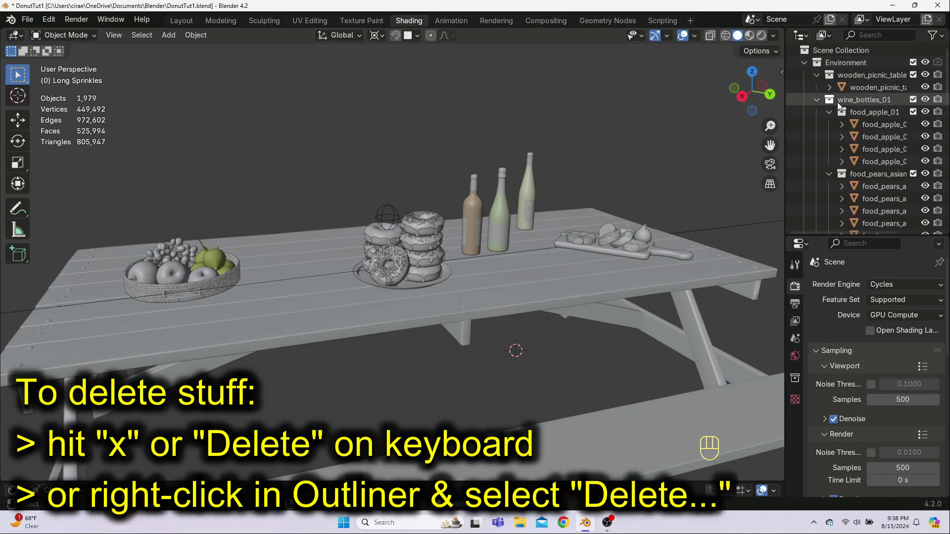
{"action": "left_click_drag", "start_coordinate": [874, 124], "coordinate": [876, 162]}
{"action": "right_click", "coordinate": [876, 159]}
{"action": "left_click", "coordinate": [827, 186]}
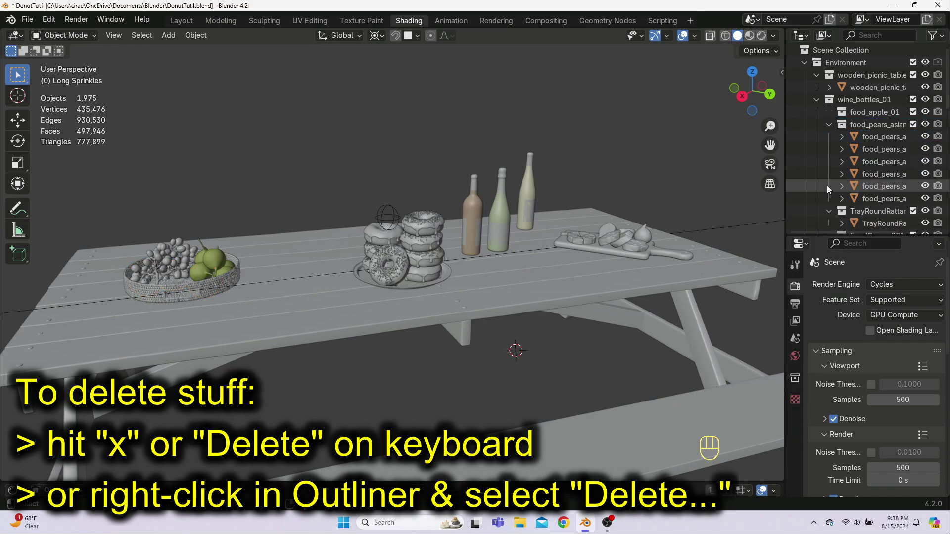
- Delete the whole Environment collection with its hierarchy
{"action": "left_click", "coordinate": [842, 65]}
{"action": "right_click", "coordinate": [843, 63]}
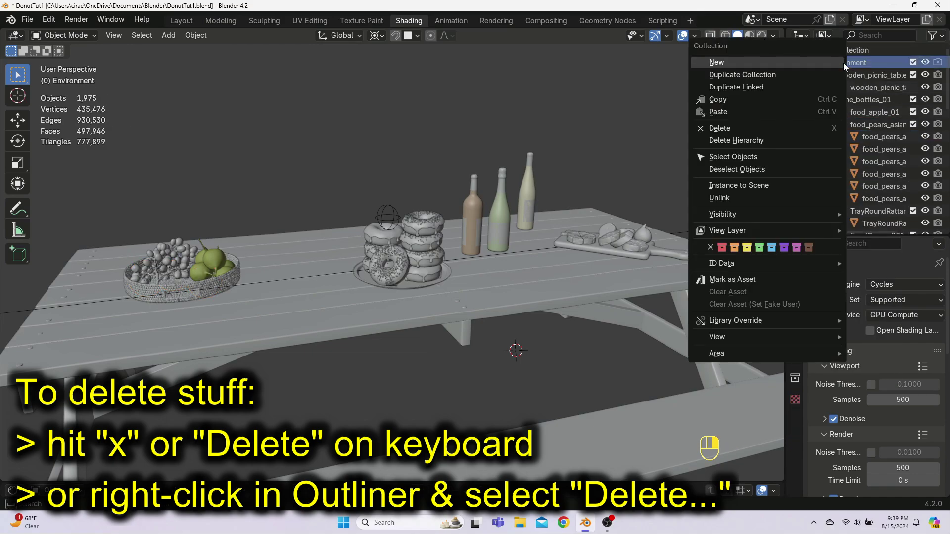
{"action": "left_click", "coordinate": [748, 137]}
{"action": "scroll", "coordinate": [463, 307], "scroll_direction": "up", "scroll_amount": 4}
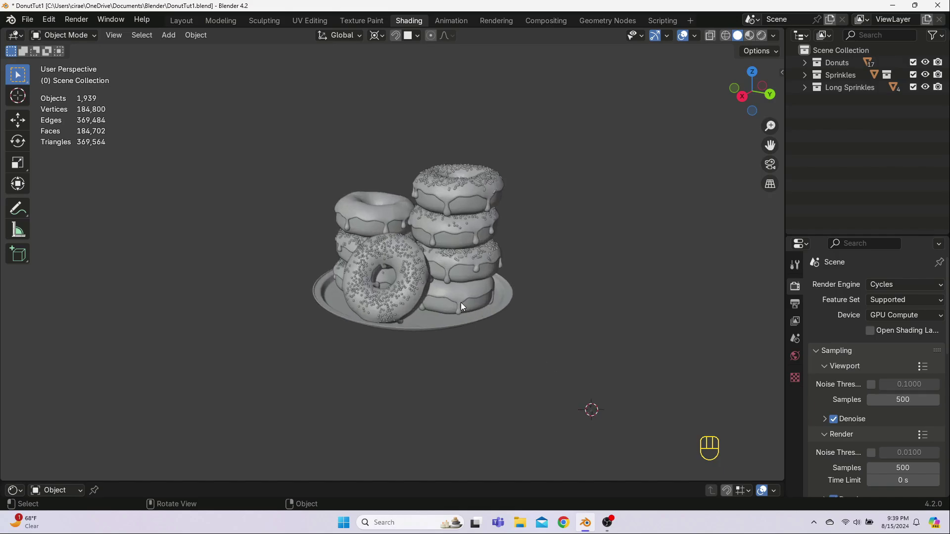
- Turn on the floor grid overlay in the 3D viewport
{"action": "scroll", "coordinate": [461, 302], "scroll_direction": "down", "scroll_amount": 4}
{"action": "left_click", "coordinate": [695, 35]}
{"action": "left_click", "coordinate": [670, 94]}
{"action": "middle_click_drag", "start_coordinate": [524, 289], "coordinate": [607, 295]}
{"action": "scroll", "coordinate": [482, 252], "scroll_direction": "up", "scroll_amount": 4}
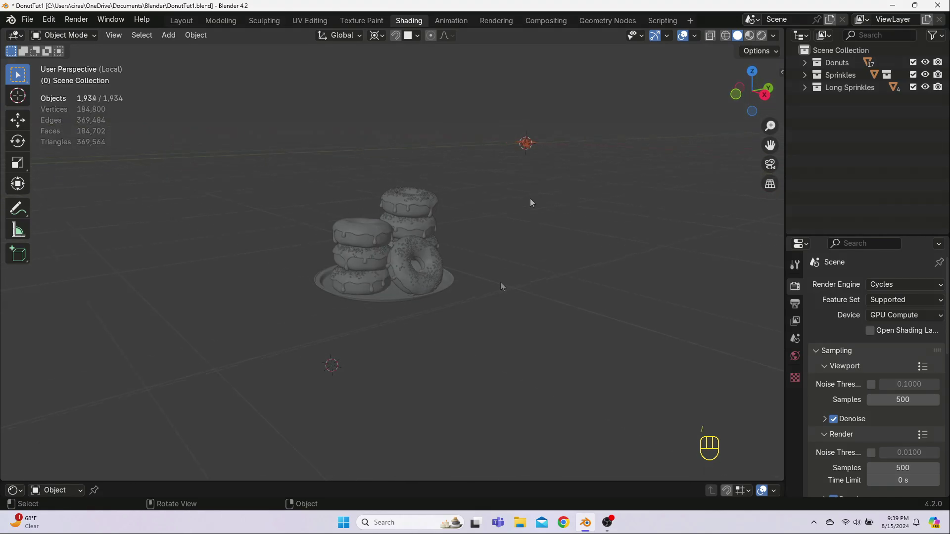
{"action": "key", "text": "KP_Divide"}
{"action": "middle_click_drag", "start_coordinate": [557, 345], "coordinate": [493, 333]}
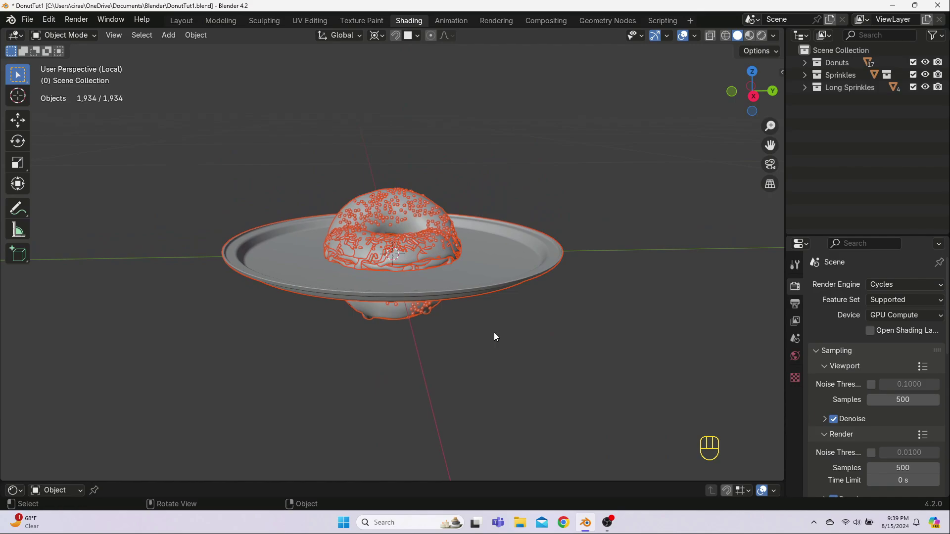
{"action": "key", "text": "ctrl+z"}
{"action": "key", "text": "ctrl+z"}
{"action": "middle_click_drag", "start_coordinate": [448, 314], "coordinate": [441, 317]}
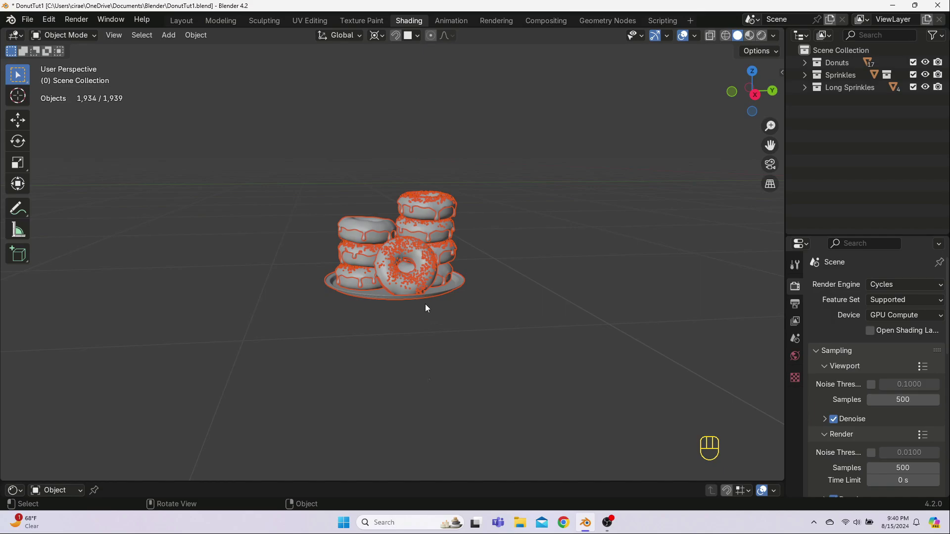
- Select the plate's large bottom face in face-select Edit Mode, snap the 3D cursor to it, and return to Object Mode
{"action": "left_click", "coordinate": [431, 296]}
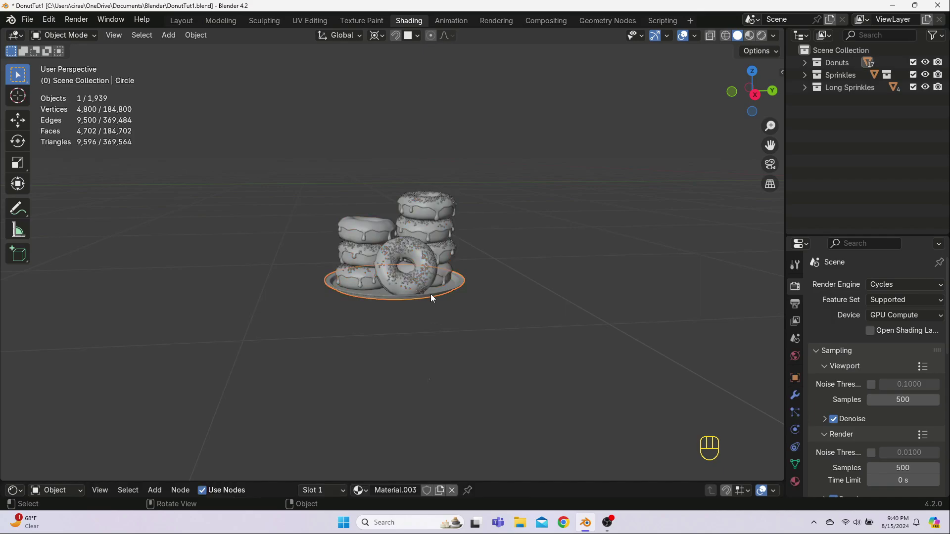
{"action": "key", "text": "Tab"}
{"action": "mouse_move", "coordinate": [431, 311]}
{"action": "middle_mouse_down"}
{"action": "mouse_move", "coordinate": [427, 238]}
{"action": "mouse_move", "coordinate": [439, 206]}
{"action": "middle_mouse_up"}
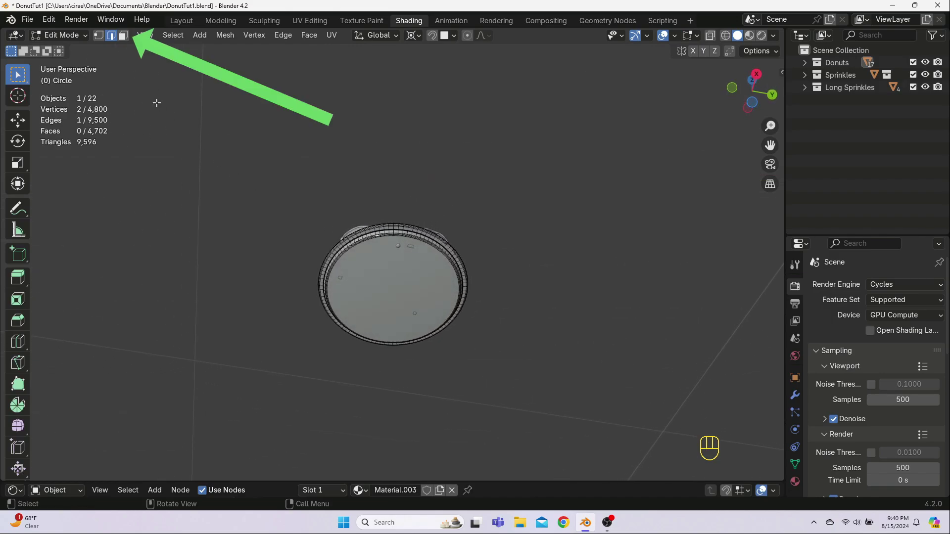
{"action": "left_click", "coordinate": [124, 35]}
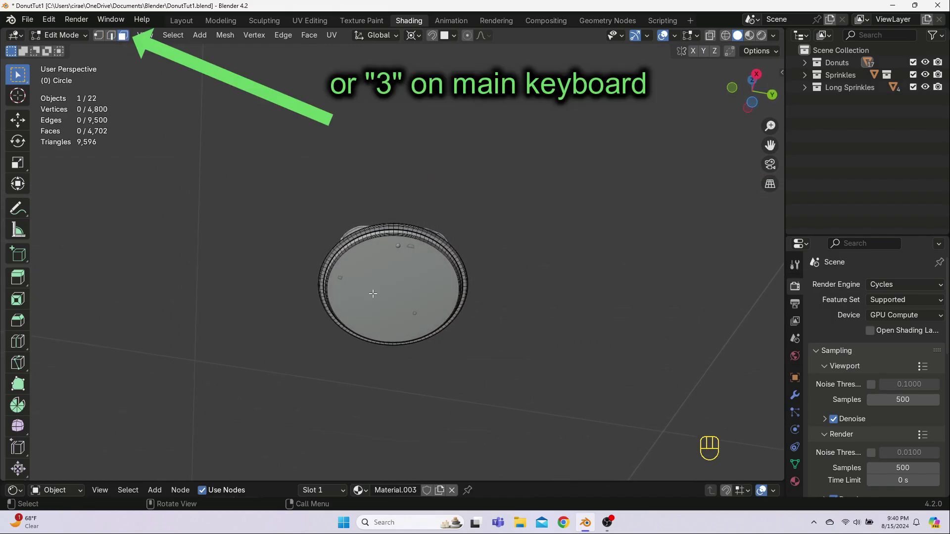
{"action": "left_click", "coordinate": [389, 294]}
{"action": "scroll", "coordinate": [389, 293], "scroll_direction": "up", "scroll_amount": 2}
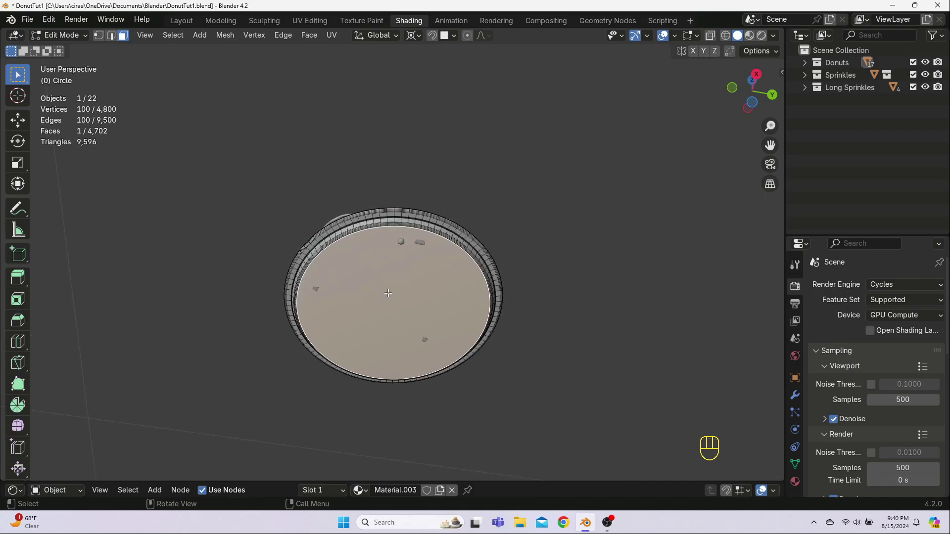
{"action": "scroll", "coordinate": [389, 293], "scroll_direction": "up", "scroll_amount": 1}
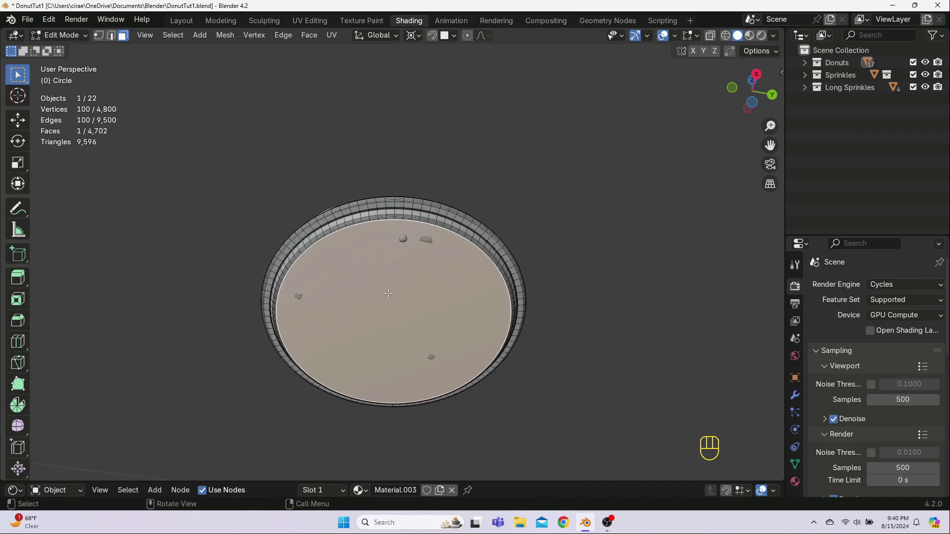
{"action": "key", "text": "shift+s"}
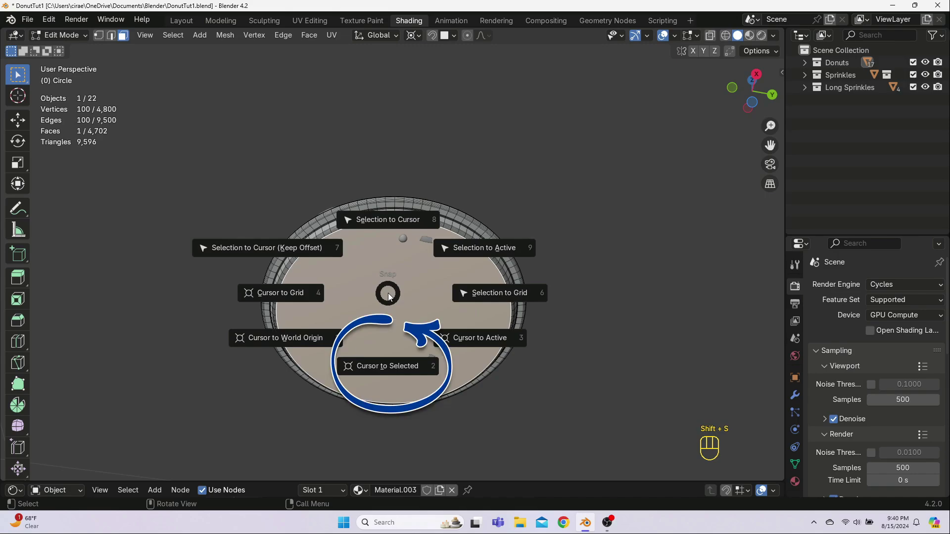
{"action": "left_click", "coordinate": [384, 364]}
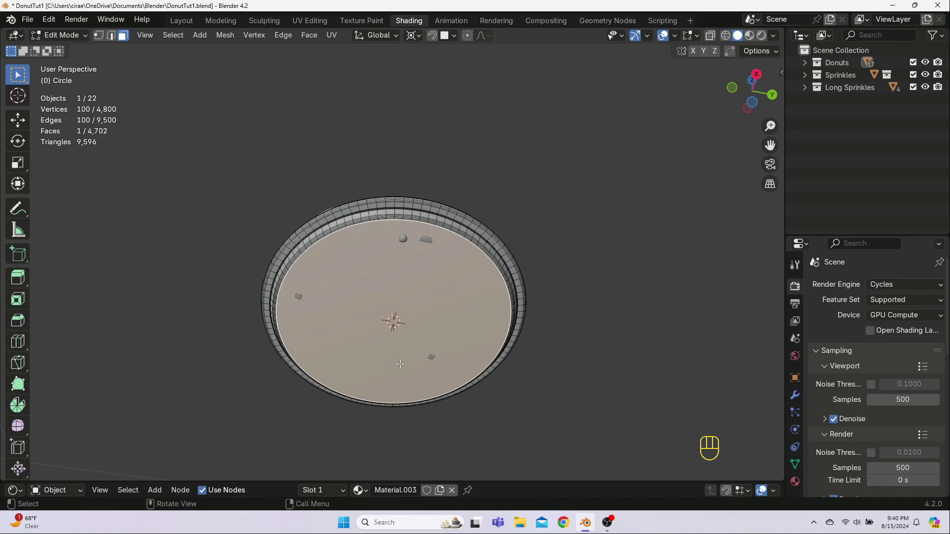
{"action": "middle_click_drag", "start_coordinate": [484, 370], "coordinate": [483, 464]}
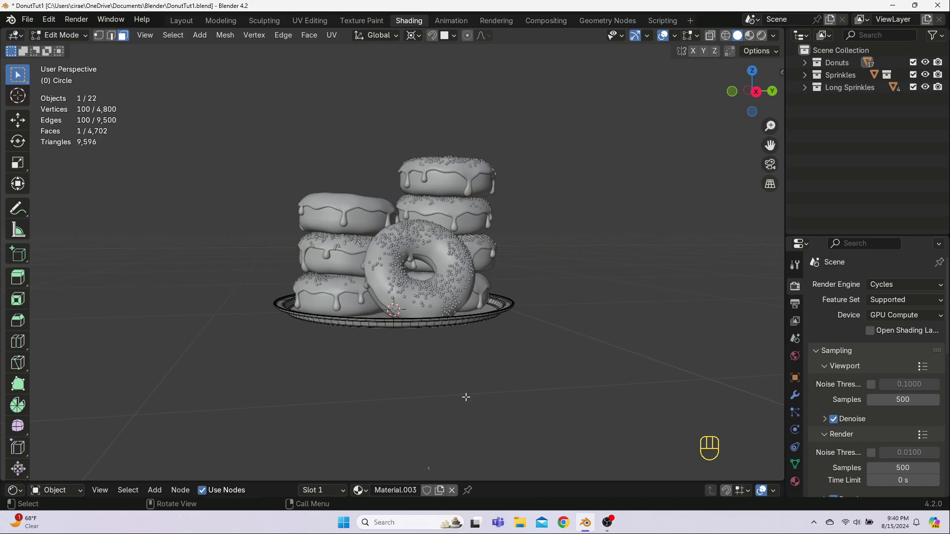
{"action": "key", "text": "Tab"}
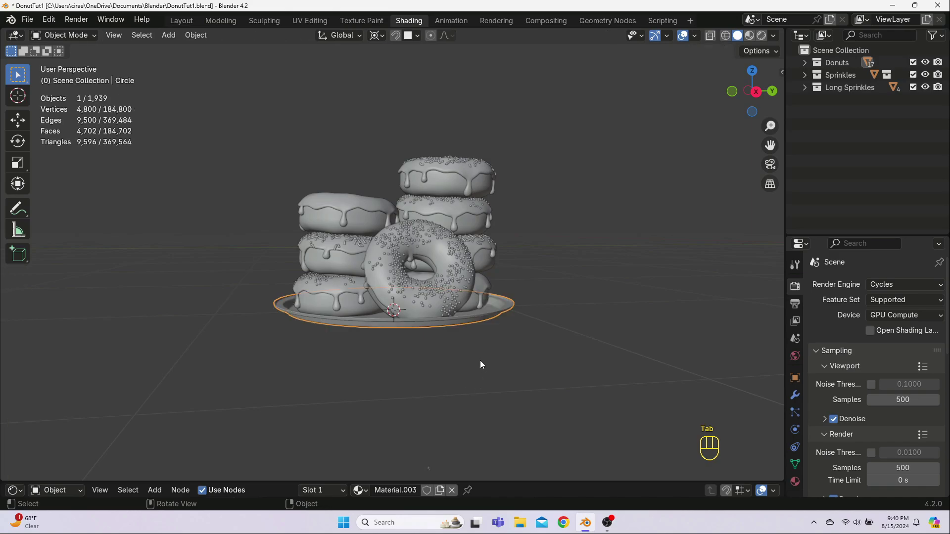
- Select all donuts, sprinkles and the plate together and set their origin to the 3D cursor
{"action": "left_click", "coordinate": [376, 251]}
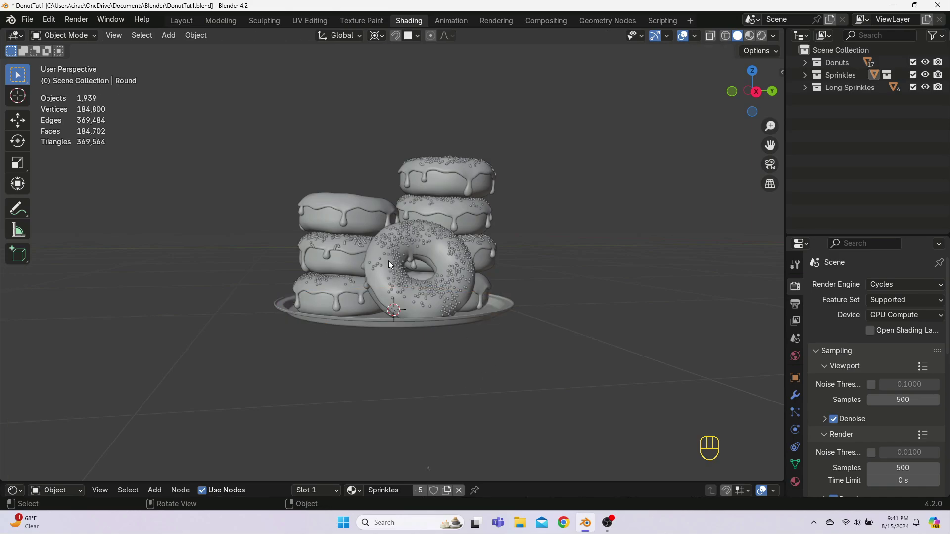
{"action": "left_click_drag", "start_coordinate": [265, 129], "coordinate": [531, 319]}
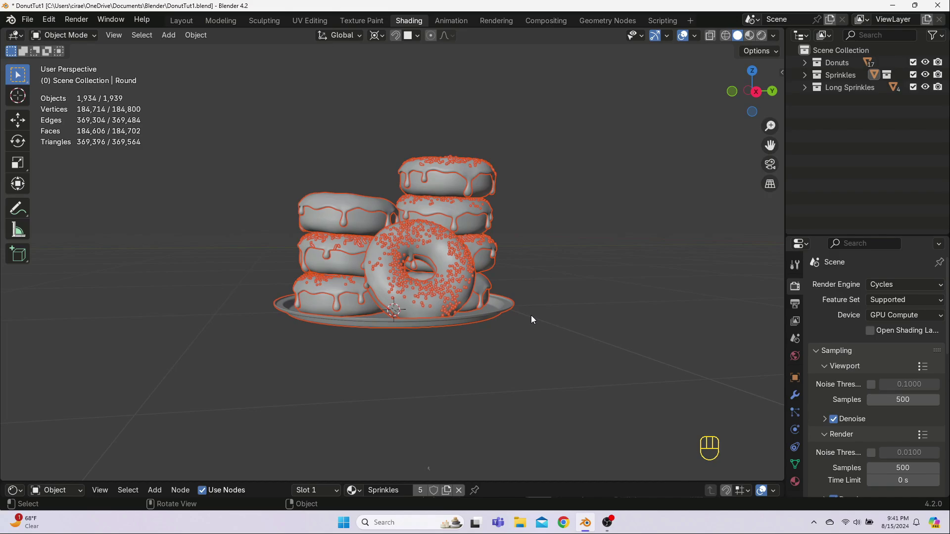
{"action": "right_click", "coordinate": [433, 213]}
{"action": "mouse_move", "coordinate": [433, 213]}
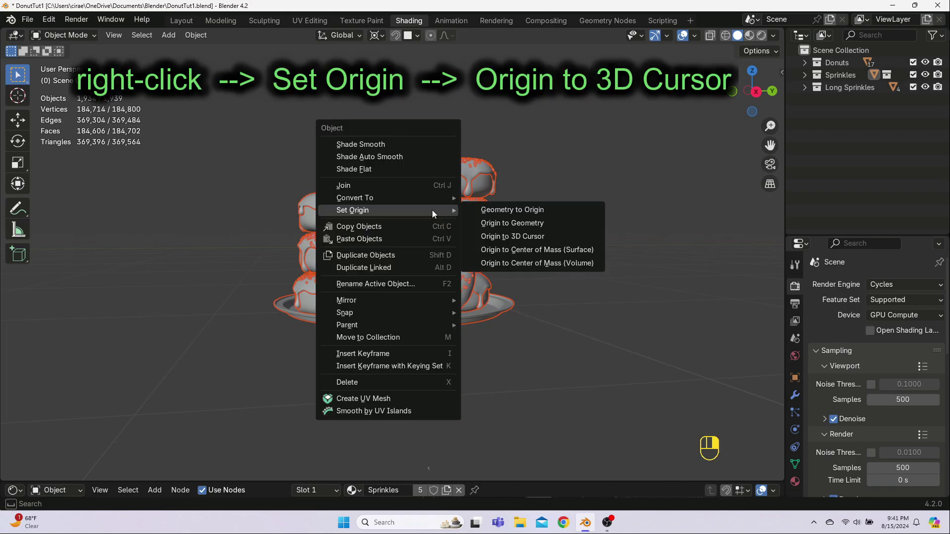
{"action": "left_click", "coordinate": [507, 239]}
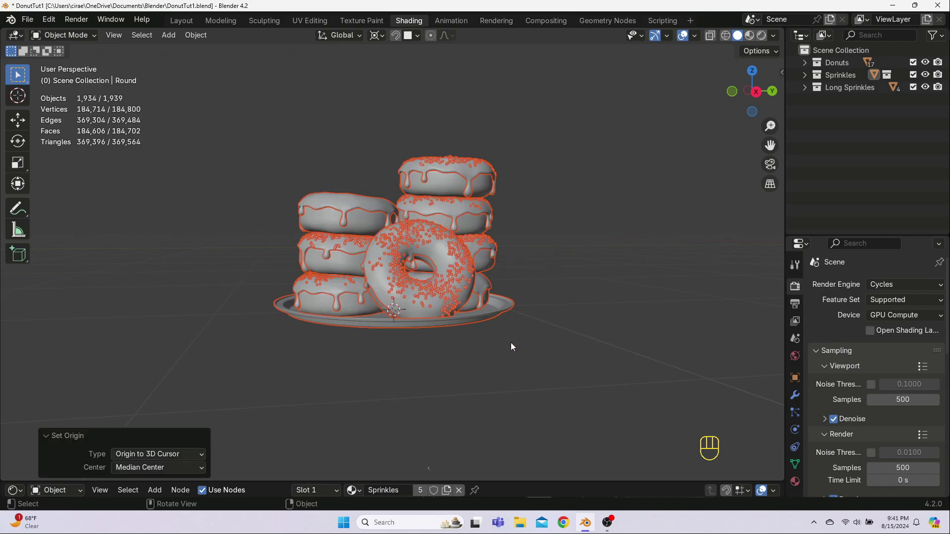
- Reset the 3D cursor to the world origin and snap the selected donuts and plate to it without offset
{"action": "key", "text": "shift+s"}
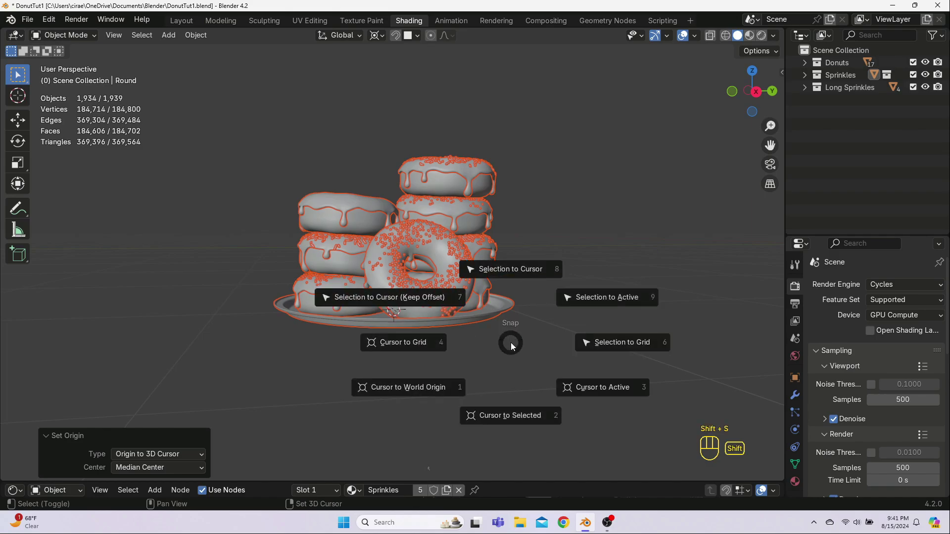
{"action": "left_click", "coordinate": [416, 389]}
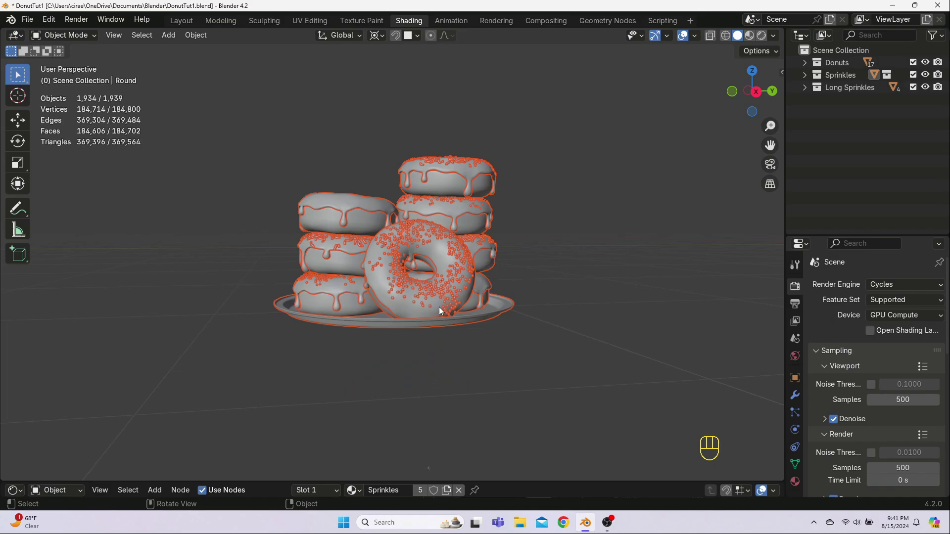
{"action": "key", "text": "shift+s"}
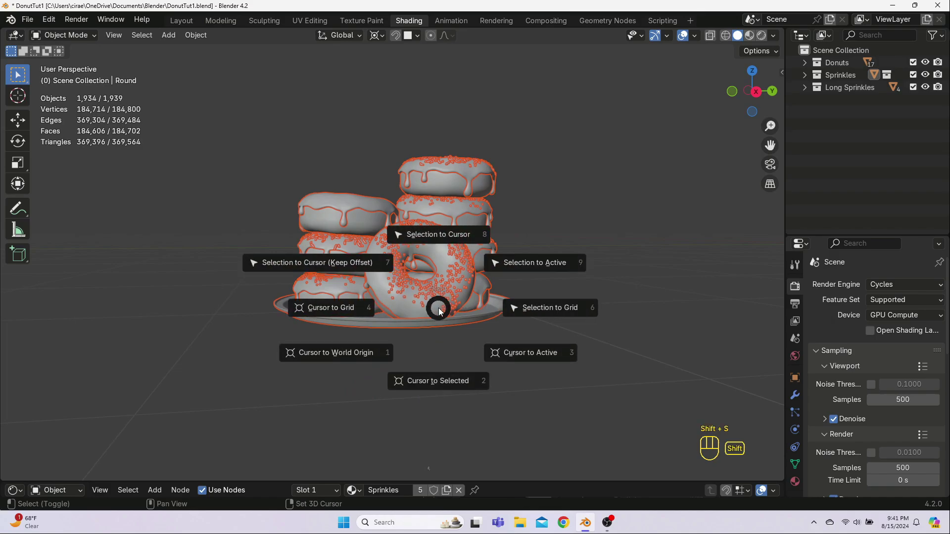
{"action": "left_click", "coordinate": [430, 235]}
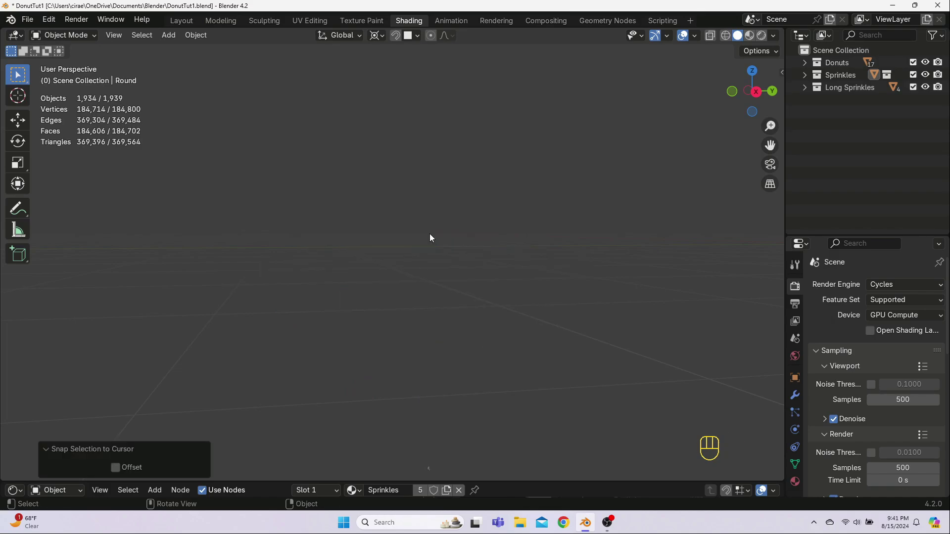
- Isolate the selected donuts and plate in local view, seen from the front
{"action": "middle_click_drag", "start_coordinate": [538, 301], "coordinate": [559, 314]}
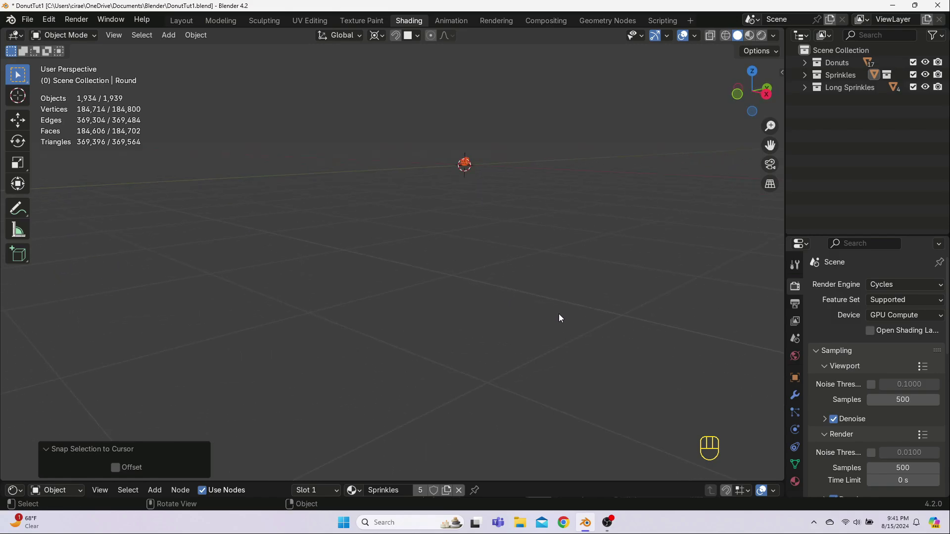
{"action": "key", "text": "KP_Divide"}
{"action": "middle_click_drag", "start_coordinate": [560, 314], "coordinate": [493, 309]}
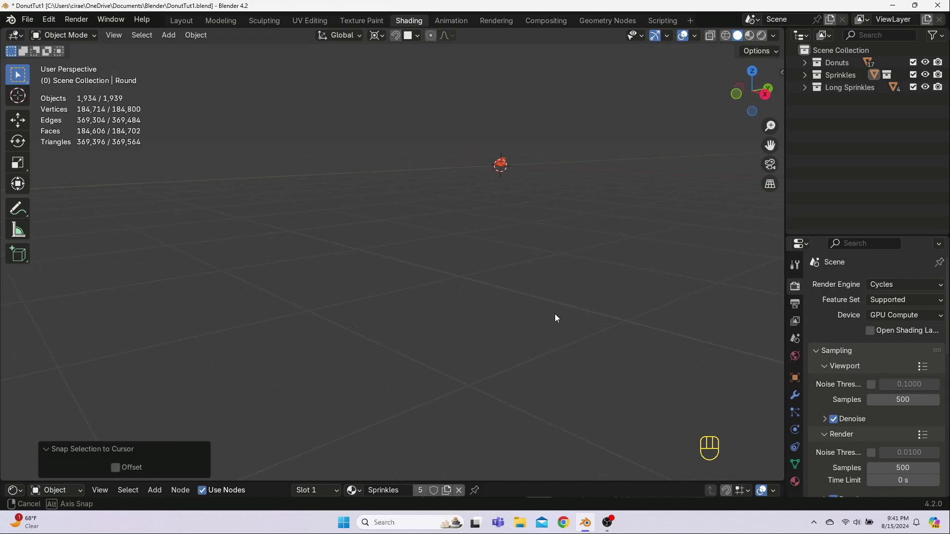
{"action": "middle_click_drag", "start_coordinate": [556, 318], "coordinate": [560, 317]}
{"action": "key", "text": "slash"}
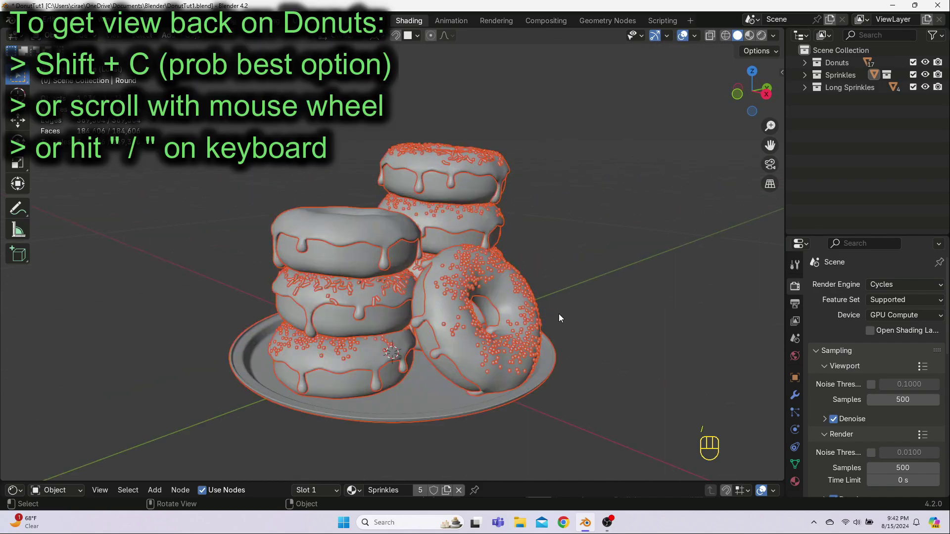
{"action": "middle_click_drag", "start_coordinate": [560, 318], "coordinate": [493, 310]}
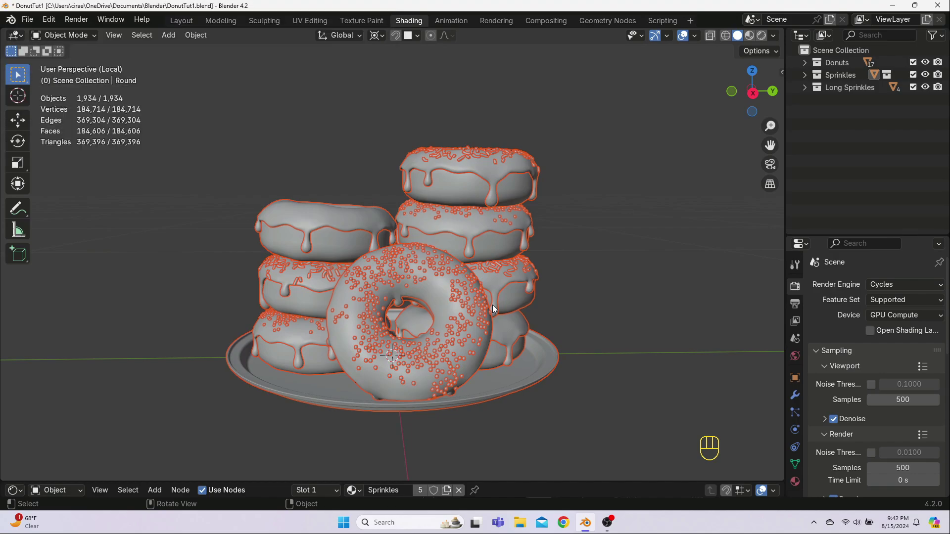
- Rotate all the donuts and the plate together by -90° about the global Z axis and clear the selection
{"action": "key", "text": "KP_7"}
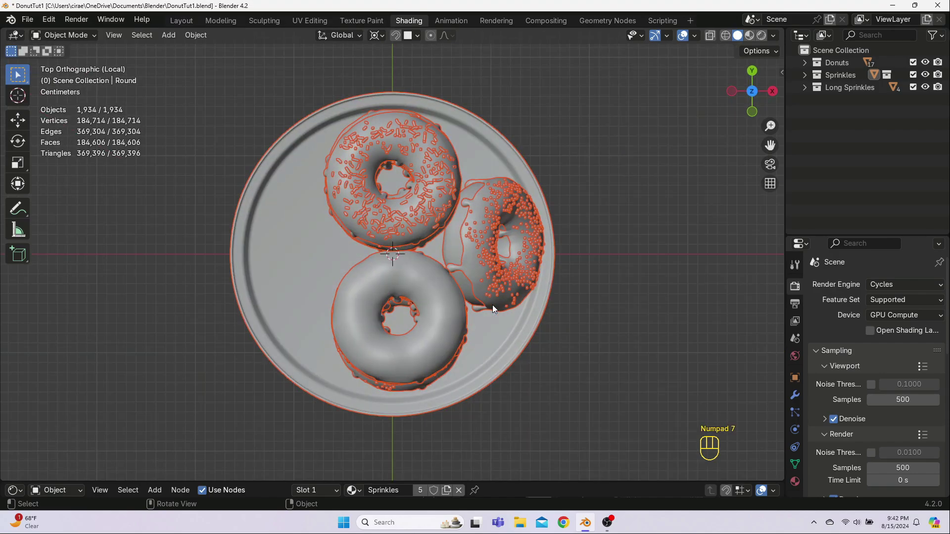
{"action": "scroll", "coordinate": [493, 309], "scroll_direction": "down", "scroll_amount": 4}
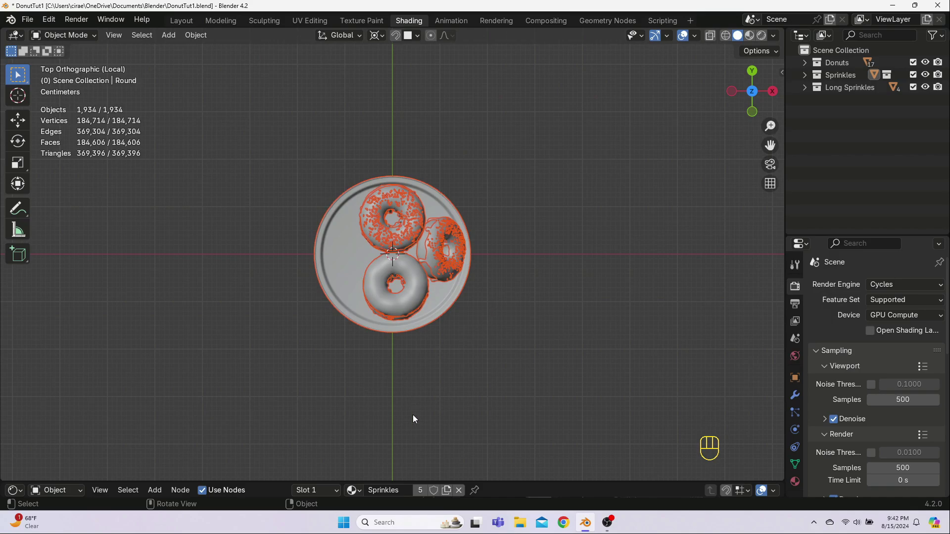
{"action": "key", "text": "r"}
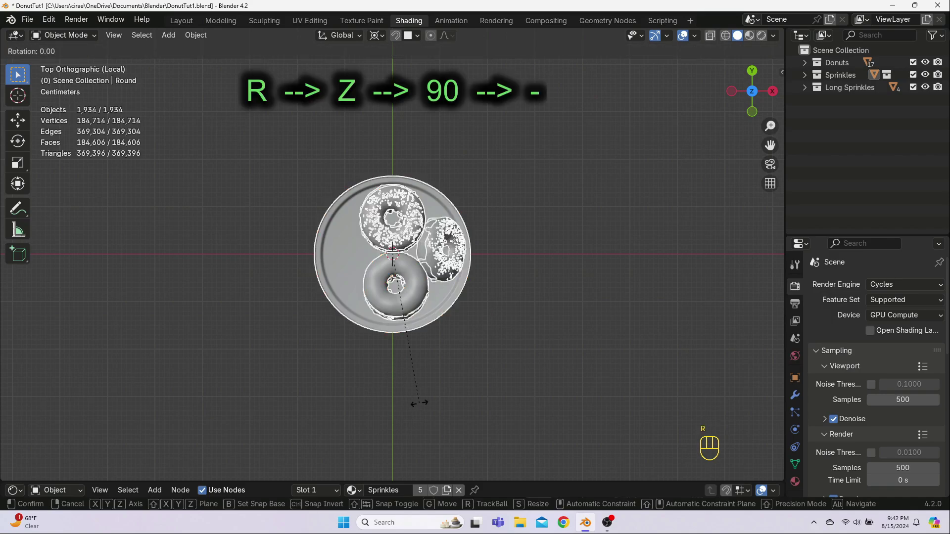
{"action": "type", "text": "z"}
{"action": "type", "text": "90"}
{"action": "key", "text": "minus"}
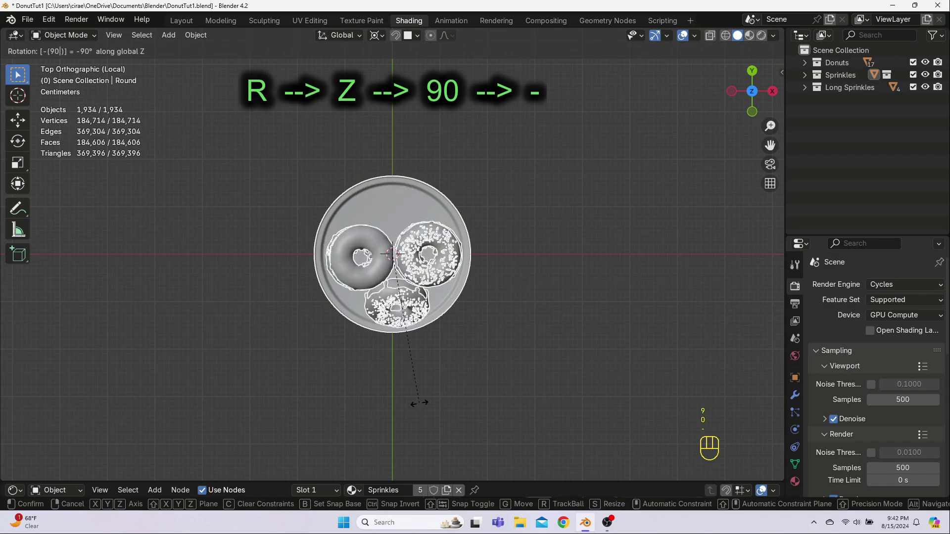
{"action": "left_click", "coordinate": [420, 403]}
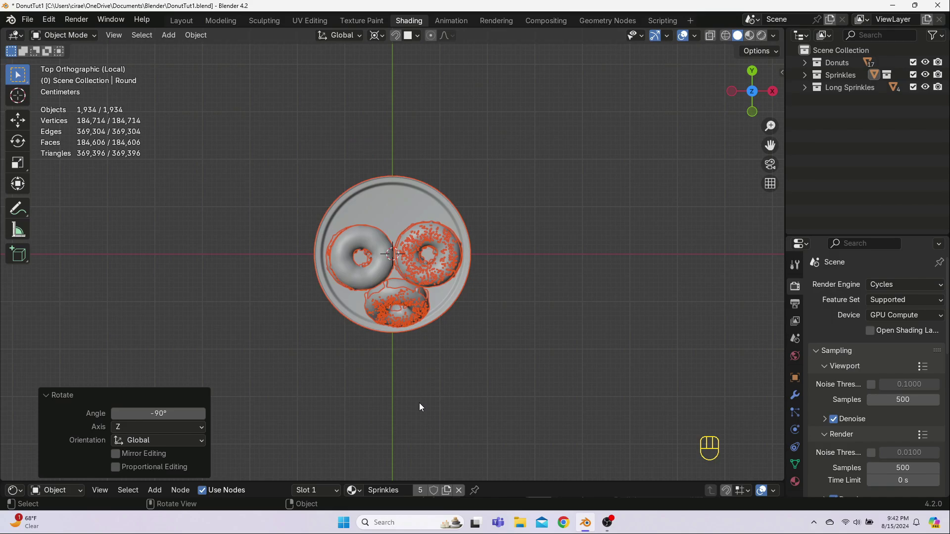
{"action": "key", "text": "KP_1"}
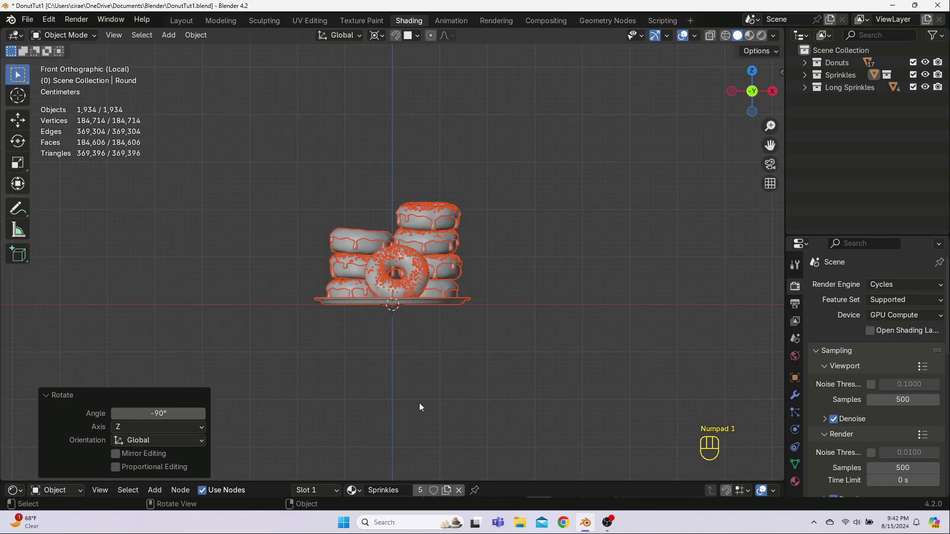
{"action": "scroll", "coordinate": [420, 402], "scroll_direction": "up", "scroll_amount": 3}
{"action": "middle_click_drag", "start_coordinate": [420, 403], "coordinate": [405, 391]}
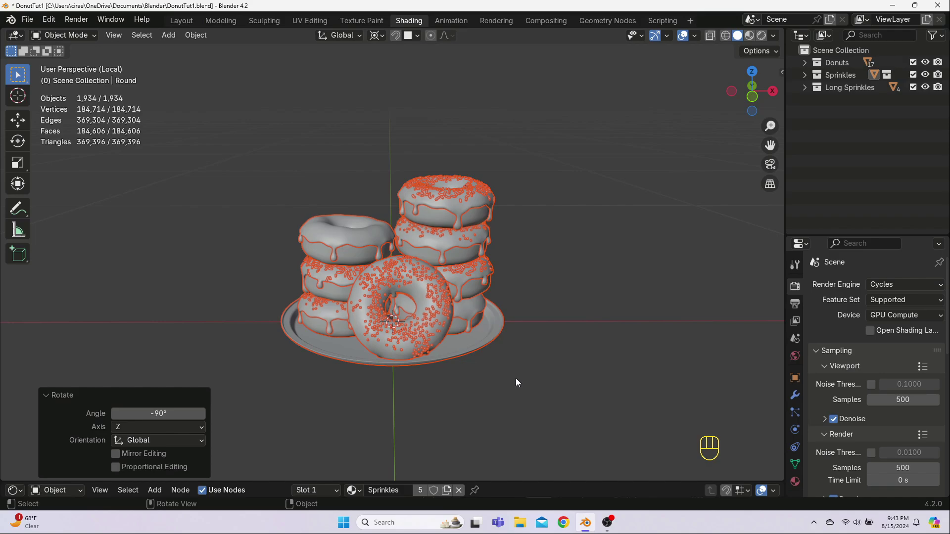
{"action": "left_click", "coordinate": [501, 393]}
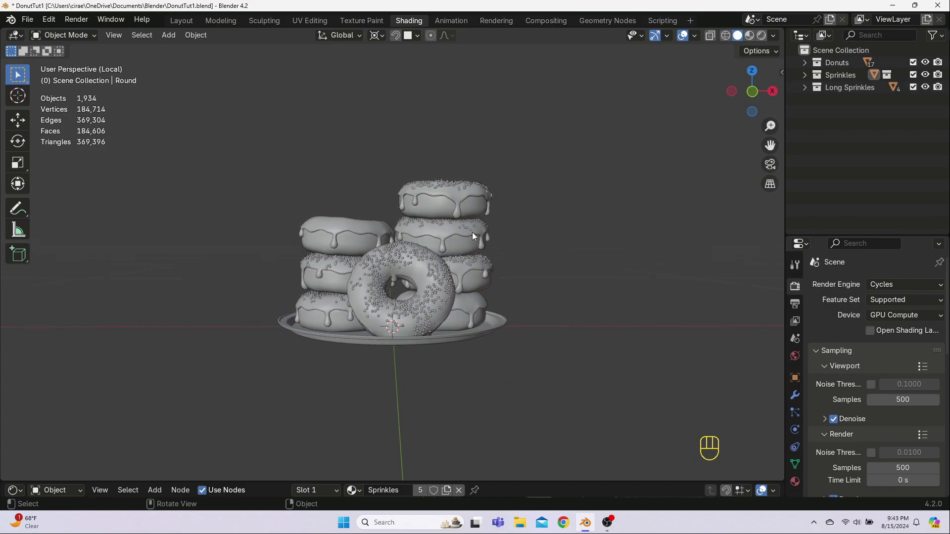
- Hide the plate and every donut with its sprinkles except the bottom donut of the three-donut stack
{"action": "left_click_drag", "start_coordinate": [447, 142], "coordinate": [452, 343]}
{"action": "key", "text": "h"}
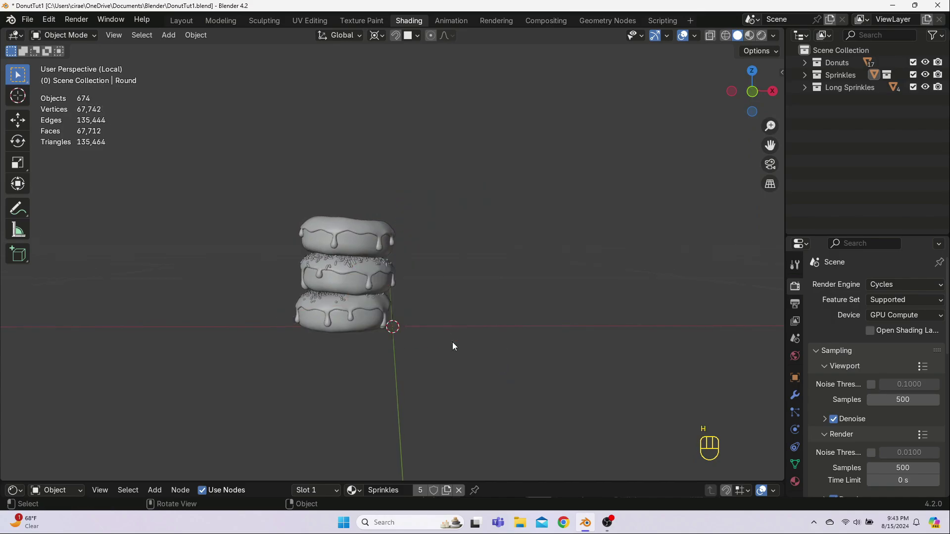
{"action": "left_click_drag", "start_coordinate": [308, 172], "coordinate": [352, 269]}
{"action": "key", "text": "h"}
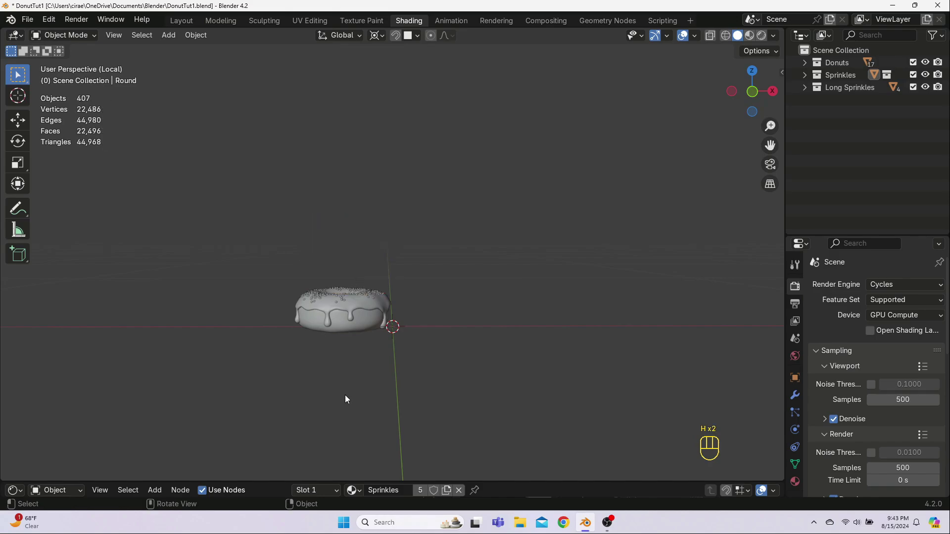
- Set the remaining donut base's origin to its geometry, snap the 3D cursor to it, and deselect it
{"action": "scroll", "coordinate": [345, 399], "scroll_direction": "up", "scroll_amount": 4}
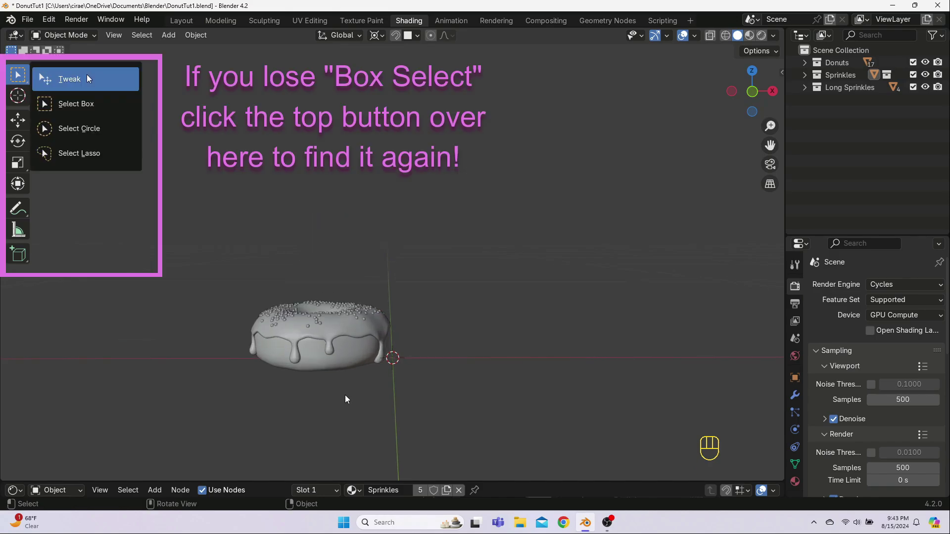
{"action": "mouse_move", "coordinate": [343, 399]}
{"action": "middle_mouse_down"}
{"action": "mouse_move", "coordinate": [344, 372]}
{"action": "mouse_move", "coordinate": [632, 377]}
{"action": "mouse_move", "coordinate": [321, 384]}
{"action": "mouse_move", "coordinate": [360, 392]}
{"action": "middle_mouse_up"}
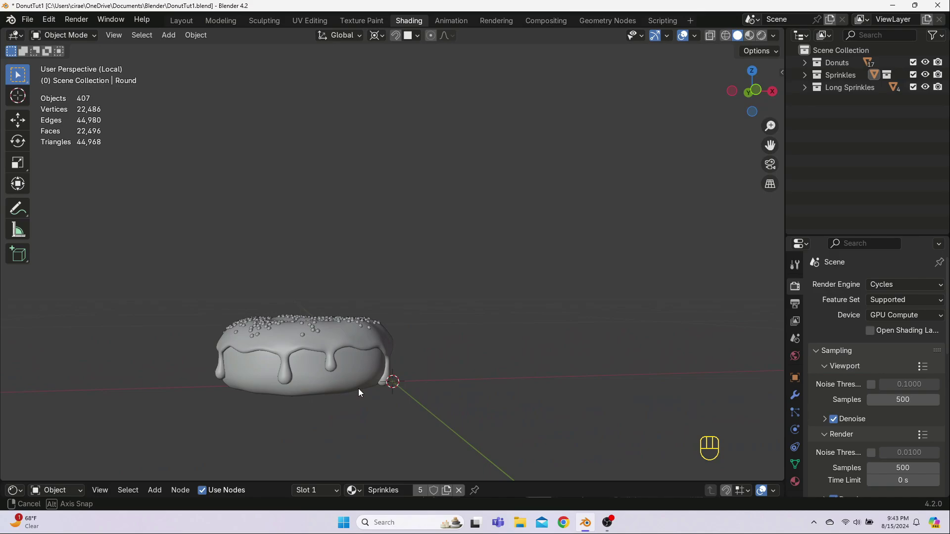
{"action": "left_click", "coordinate": [308, 379]}
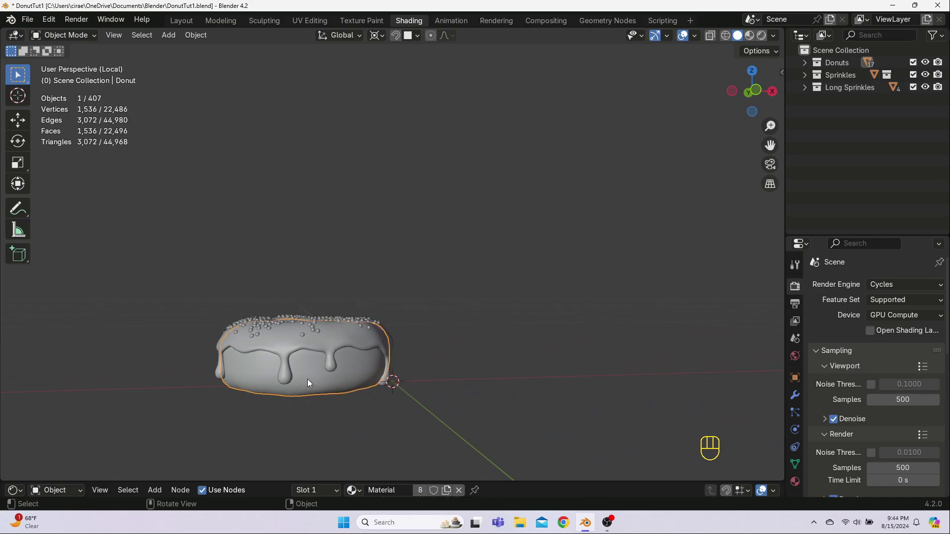
{"action": "right_click", "coordinate": [308, 379]}
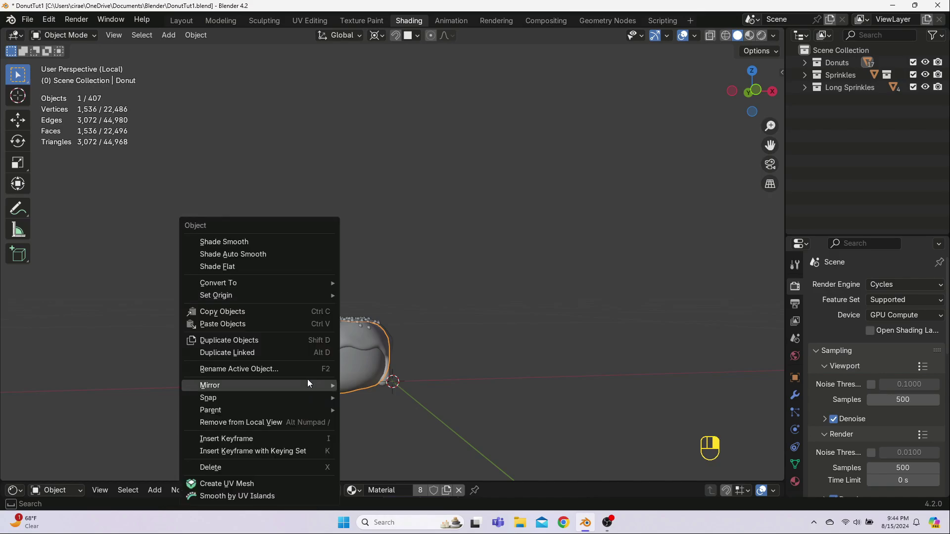
{"action": "mouse_move", "coordinate": [275, 294]}
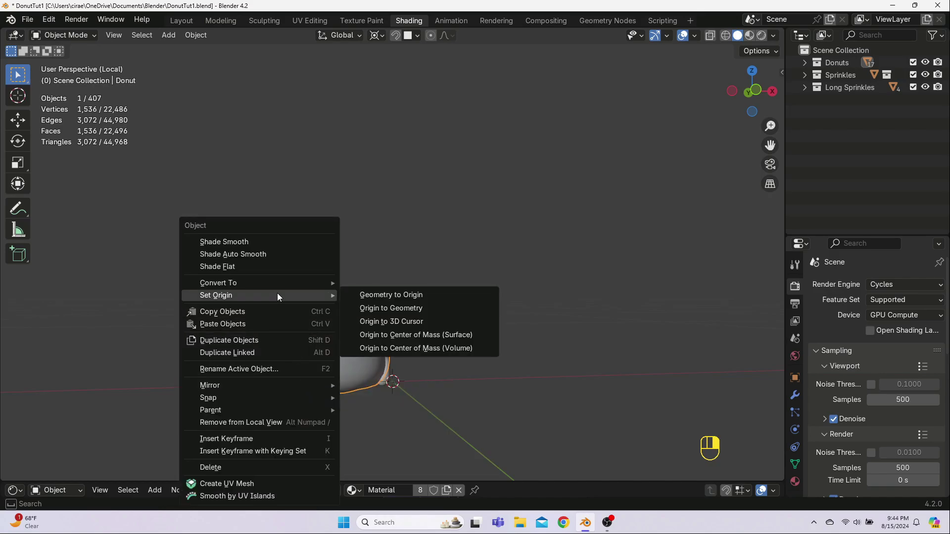
{"action": "left_click", "coordinate": [396, 309]}
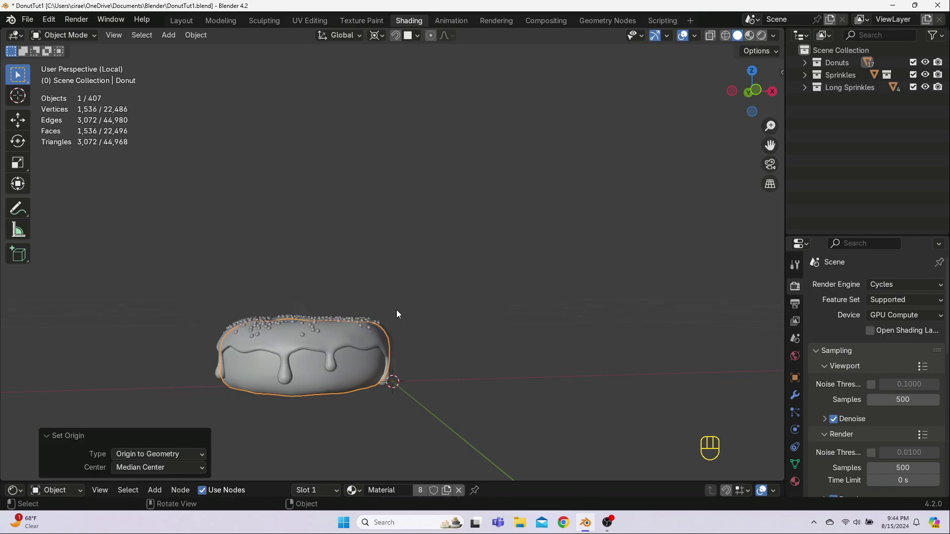
{"action": "key", "text": "shift+s"}
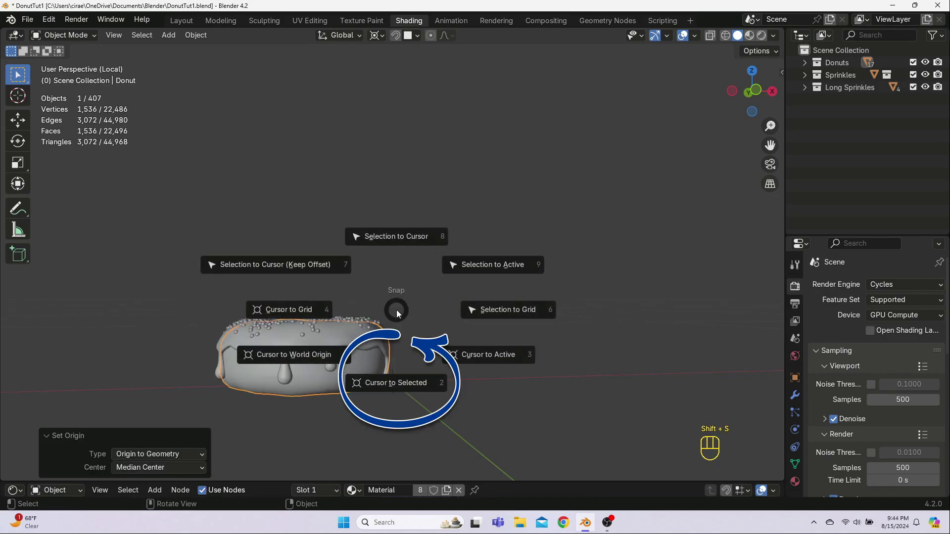
{"action": "left_click", "coordinate": [397, 384]}
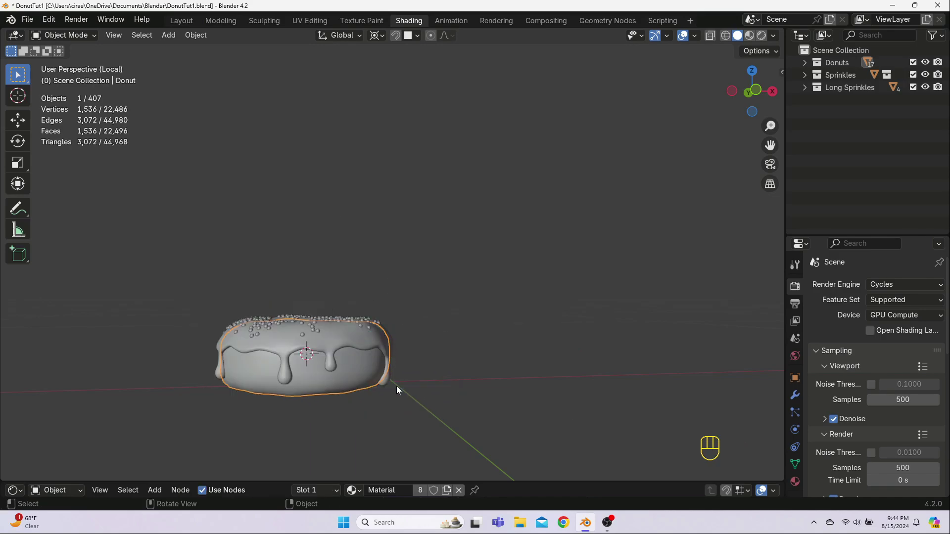
{"action": "middle_click_drag", "start_coordinate": [396, 386], "coordinate": [350, 371]}
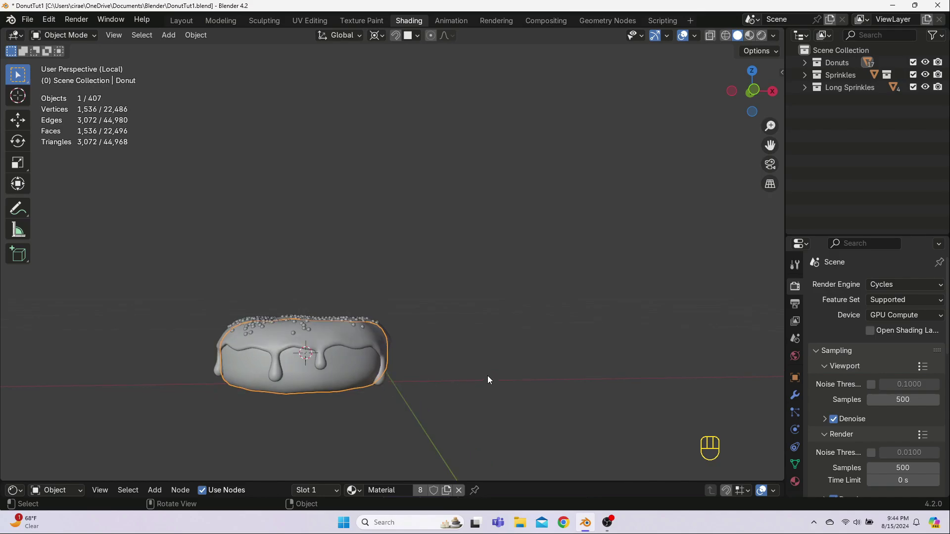
{"action": "left_click", "coordinate": [451, 377]}
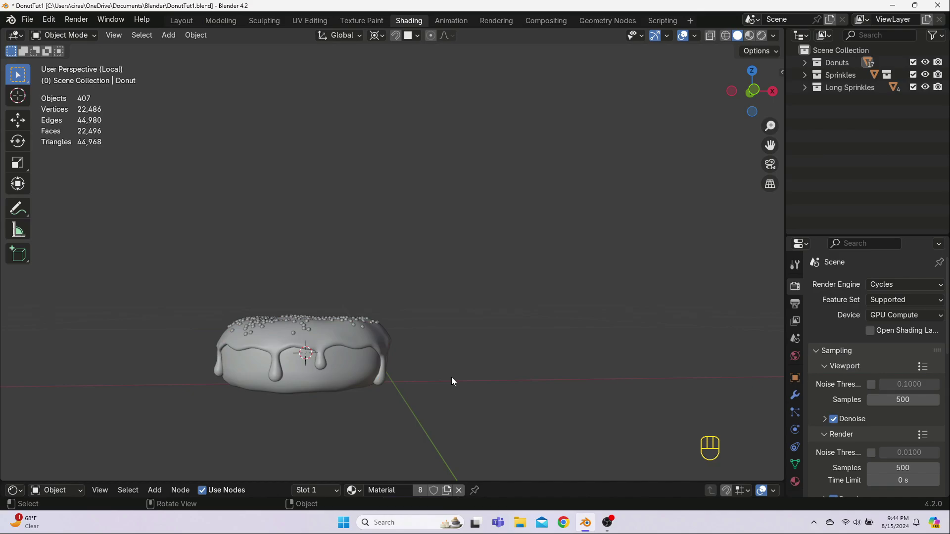
- Add a torus mesh at the 3D cursor and set its major segments to 12
{"action": "key", "text": "shift"}
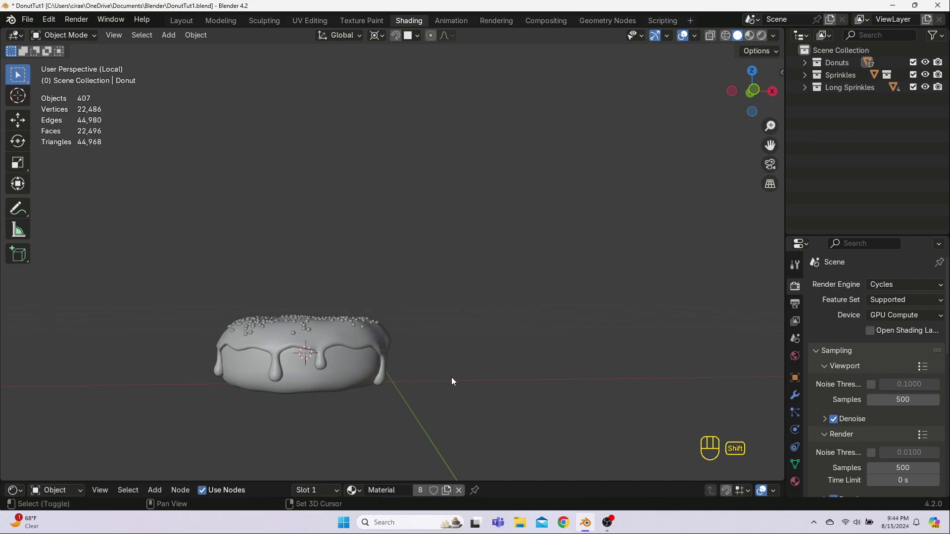
{"action": "key", "text": "shift+a"}
{"action": "mouse_move", "coordinate": [426, 257]}
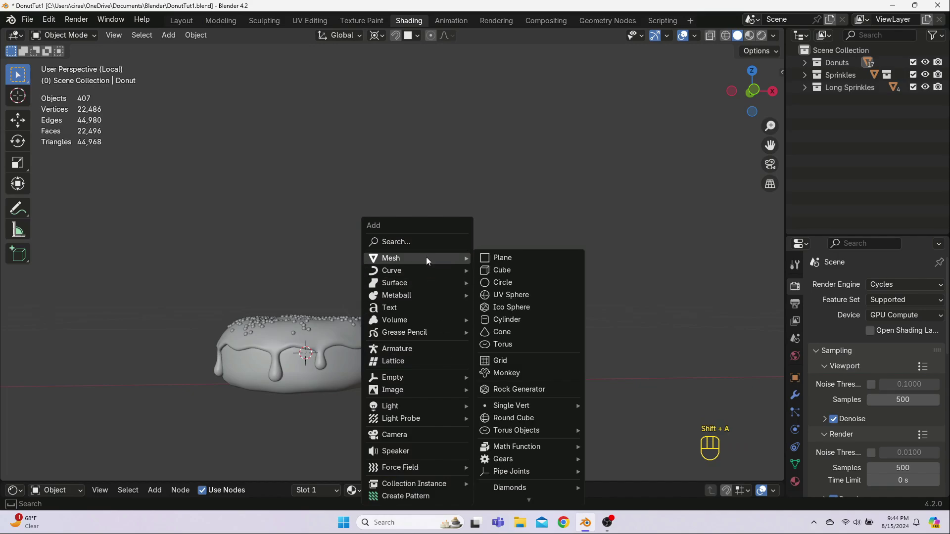
{"action": "left_click", "coordinate": [511, 344]}
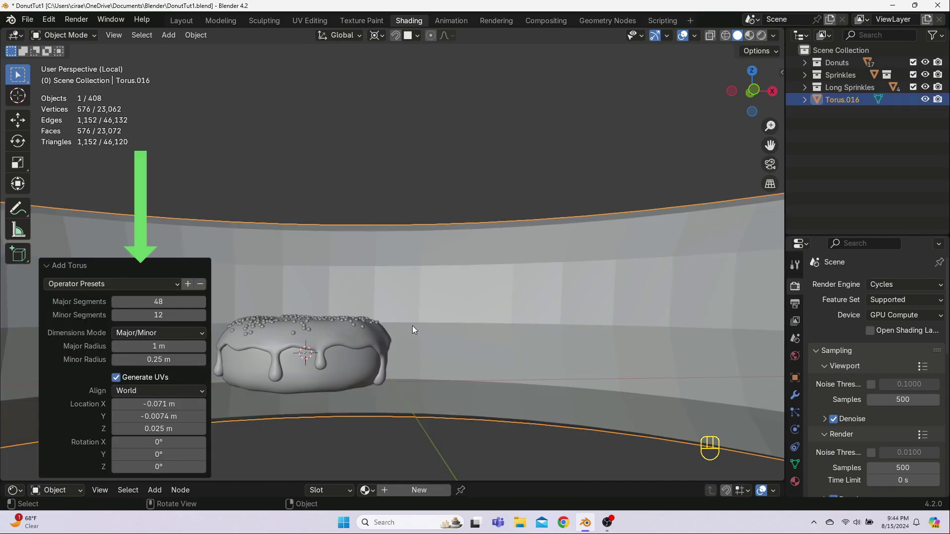
{"action": "key", "text": "KP_Decimal"}
{"action": "middle_click_drag", "start_coordinate": [402, 290], "coordinate": [395, 343]}
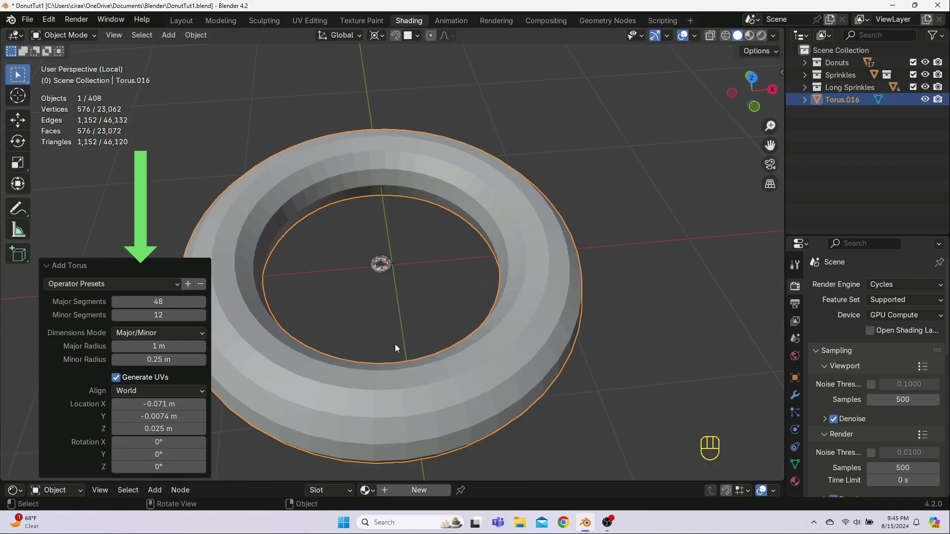
{"action": "left_click", "coordinate": [158, 303]}
{"action": "left_click_drag", "start_coordinate": [157, 302], "coordinate": [122, 302]}
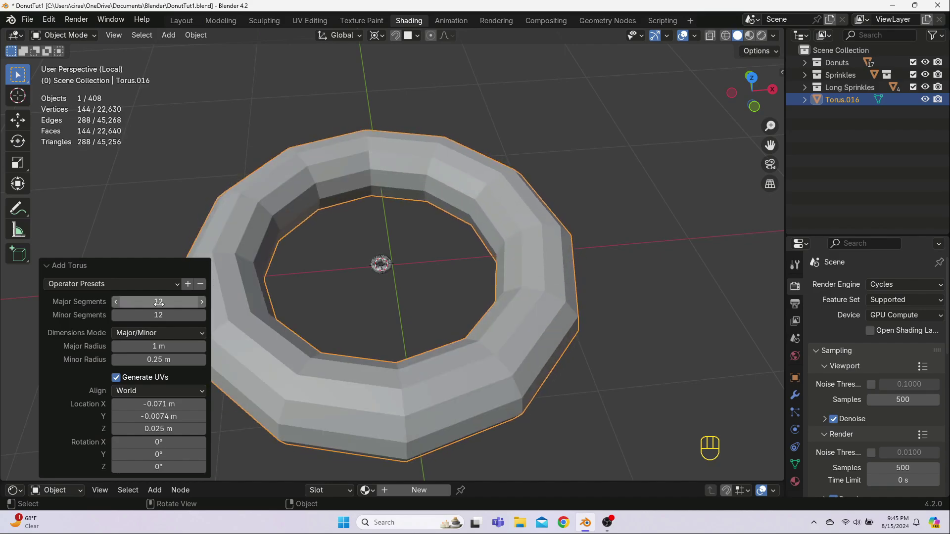
- Set the new torus's major radius to 0.05 m and its minor radius to 0.02 m
{"action": "left_click", "coordinate": [157, 346]}
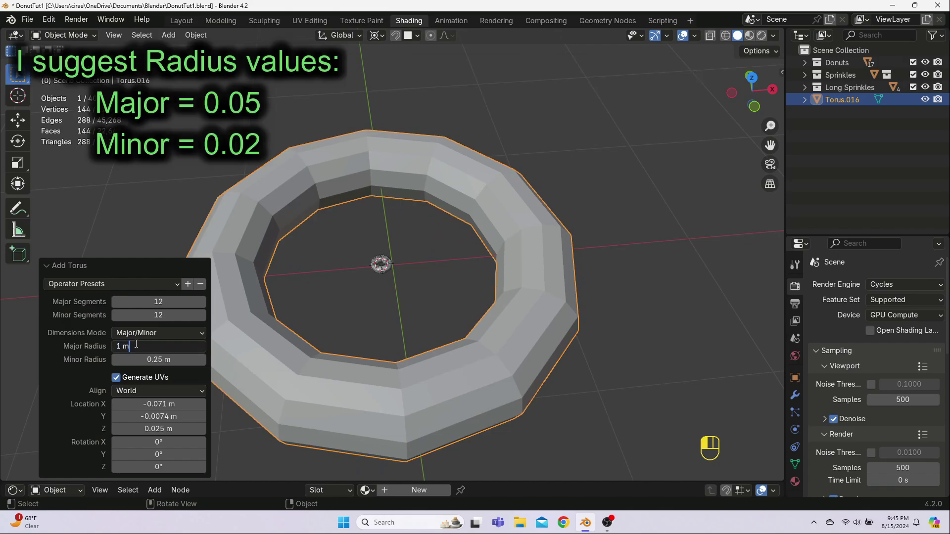
{"action": "left_click_drag", "start_coordinate": [132, 345], "coordinate": [98, 343]}
{"action": "type", "text": "0.05"}
{"action": "key", "text": "Return"}
{"action": "left_click", "coordinate": [143, 360]}
{"action": "left_click_drag", "start_coordinate": [141, 360], "coordinate": [107, 360]}
{"action": "type", "text": "0.02"}
{"action": "key", "text": "Return"}
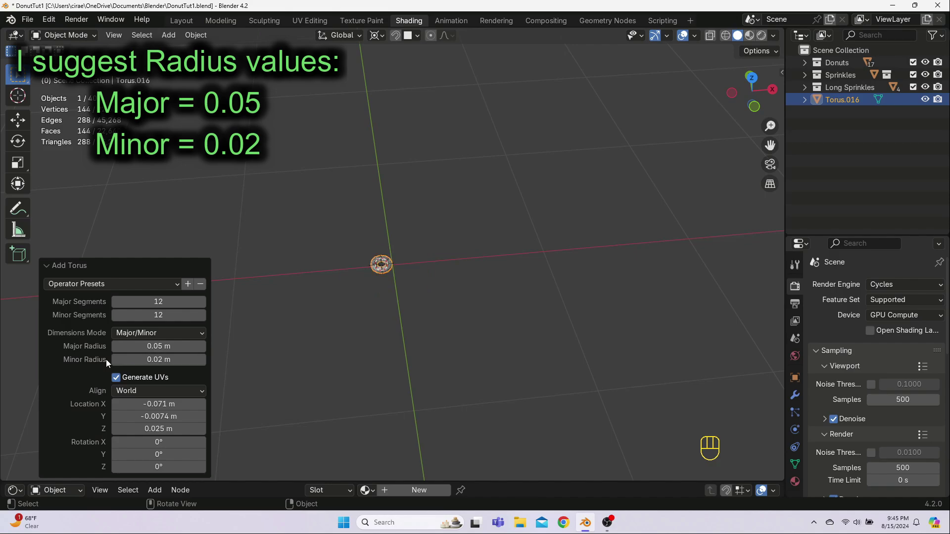
- Apply smooth shading to the new torus around the reference donut
{"action": "scroll", "coordinate": [311, 305], "scroll_direction": "up", "scroll_amount": 10}
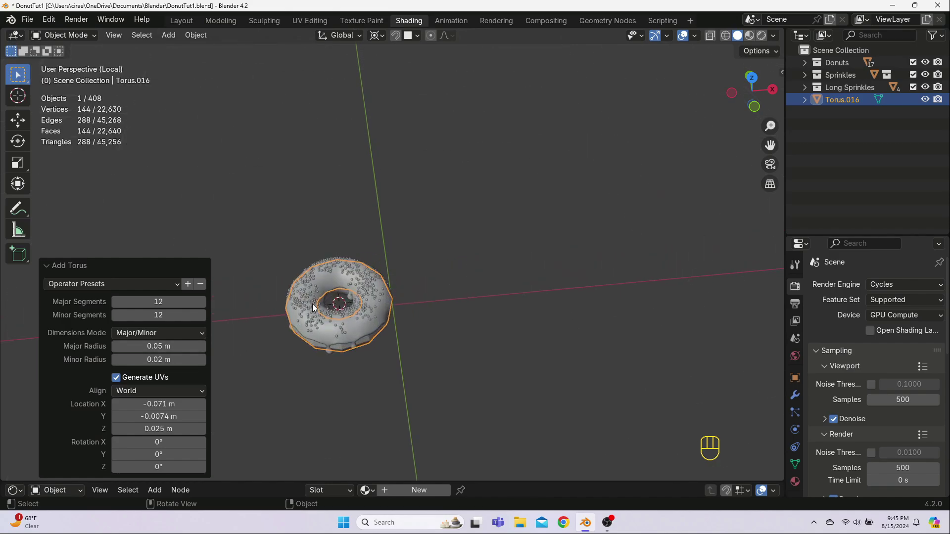
{"action": "middle_click_drag", "start_coordinate": [313, 309], "coordinate": [341, 257]}
{"action": "middle_click_drag", "start_coordinate": [341, 302], "coordinate": [352, 380], "text": "shift"}
{"action": "left_click", "coordinate": [352, 379]}
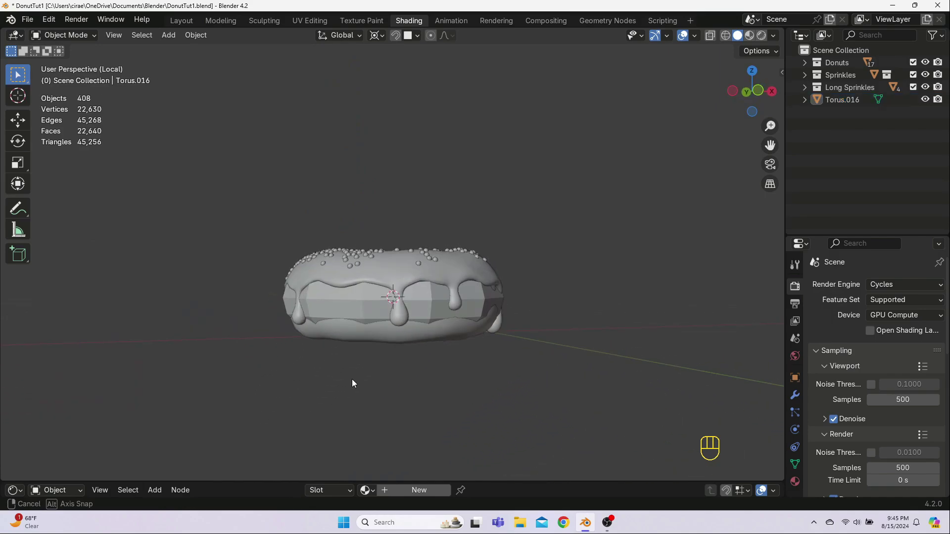
{"action": "right_click", "coordinate": [349, 302]}
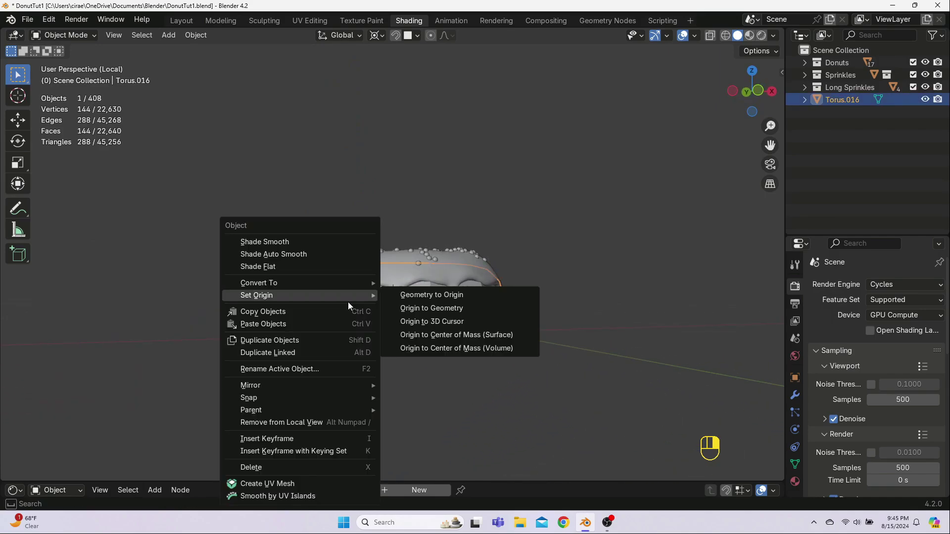
{"action": "left_click", "coordinate": [271, 242]}
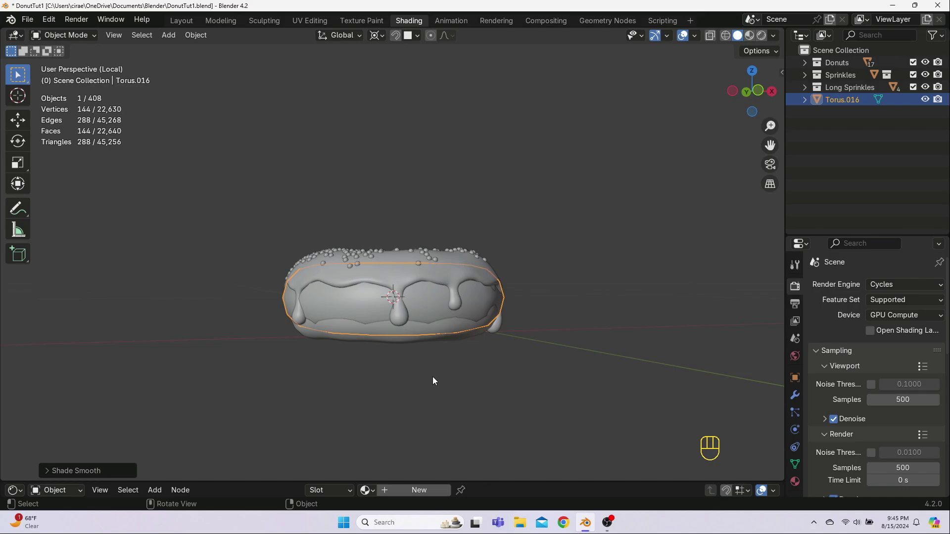
- Scale the torus along global Z by about 1.31 in front view to match the reference donut's height
{"action": "key", "text": "KP_1"}
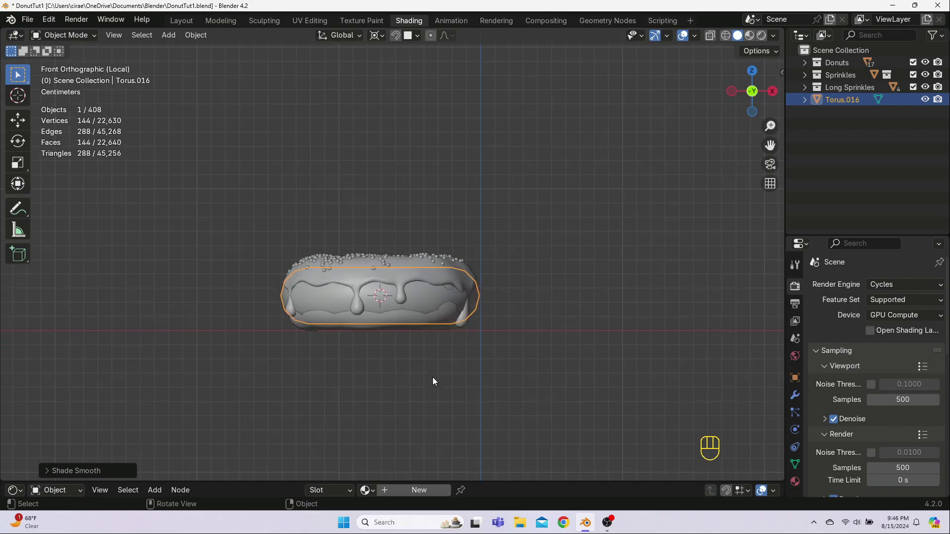
{"action": "key", "text": "s"}
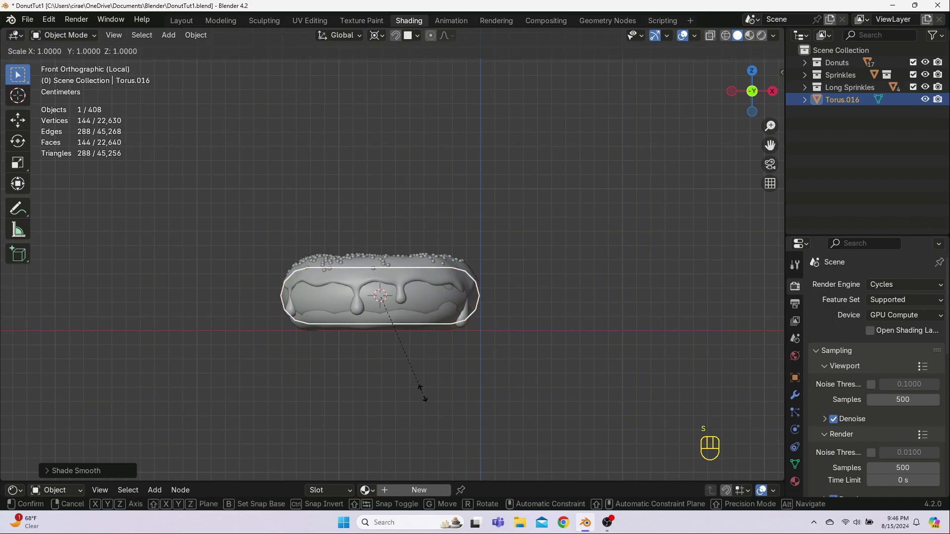
{"action": "key", "text": "z"}
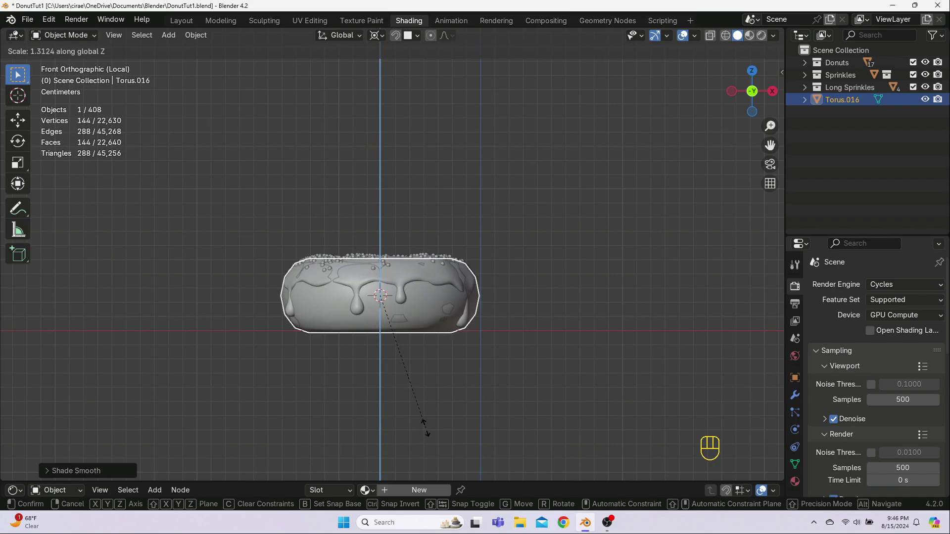
{"action": "left_click", "coordinate": [426, 429]}
- Move the torus up along global Z by about 0.0021 m to align it with the reference donut
{"action": "key", "text": "g"}
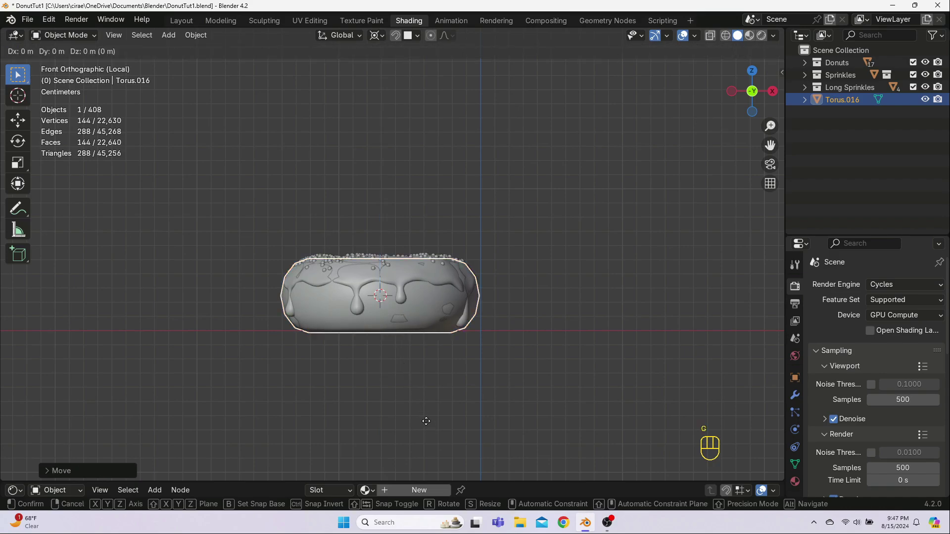
{"action": "key", "text": "z"}
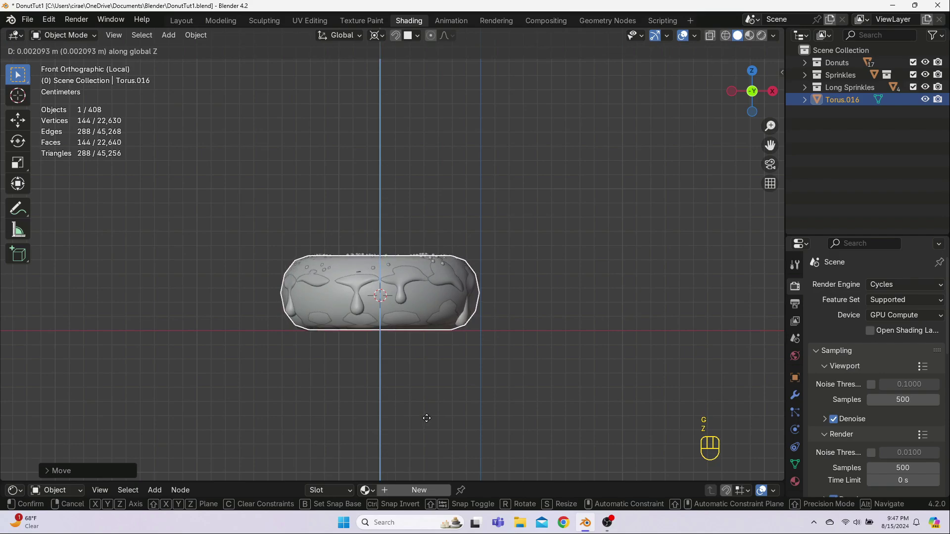
{"action": "left_click", "coordinate": [427, 418]}
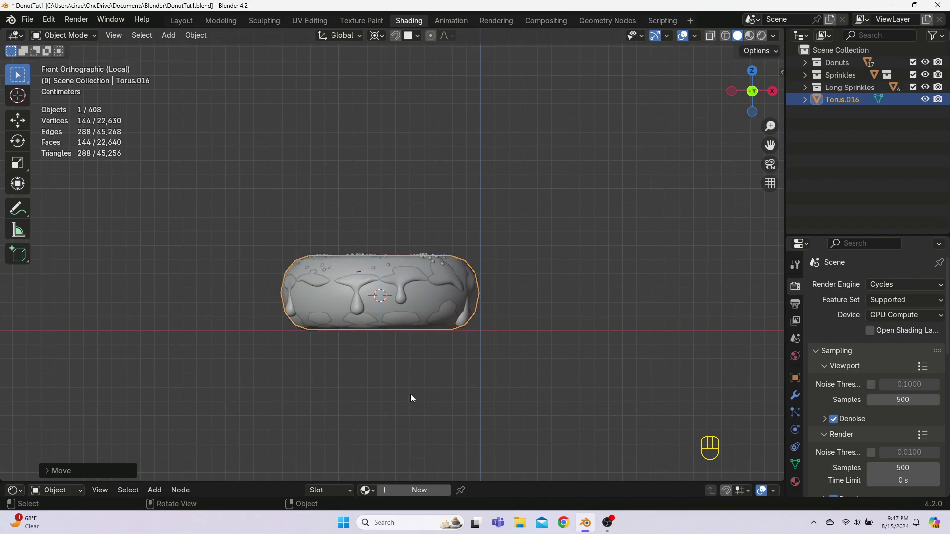
- Show the scene in wireframe and enter Edit Mode on the torus with vertex selection
{"action": "middle_click_drag", "start_coordinate": [410, 393], "coordinate": [430, 377]}
{"action": "left_click", "coordinate": [725, 35]}
{"action": "mouse_move", "coordinate": [417, 306]}
{"action": "middle_mouse_down"}
{"action": "mouse_move", "coordinate": [390, 314]}
{"action": "mouse_move", "coordinate": [393, 354]}
{"action": "mouse_move", "coordinate": [404, 293]}
{"action": "mouse_move", "coordinate": [400, 303]}
{"action": "middle_mouse_up"}
{"action": "scroll", "coordinate": [393, 355], "scroll_direction": "up", "scroll_amount": 2}
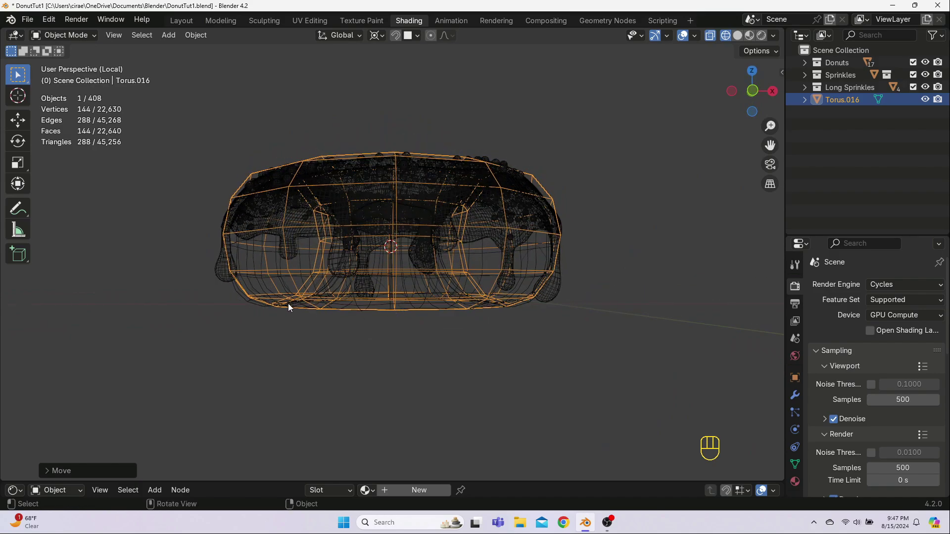
{"action": "key", "text": "Tab"}
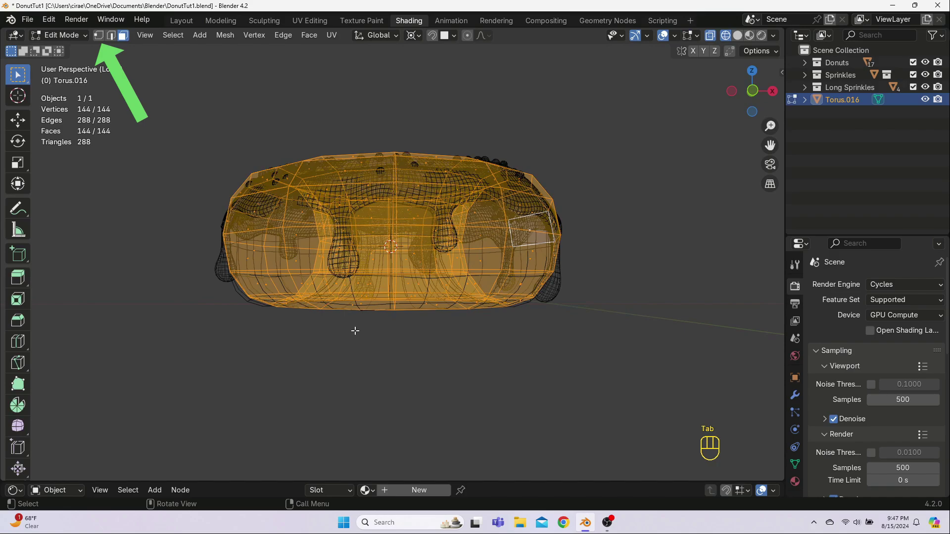
{"action": "left_click", "coordinate": [99, 35]}
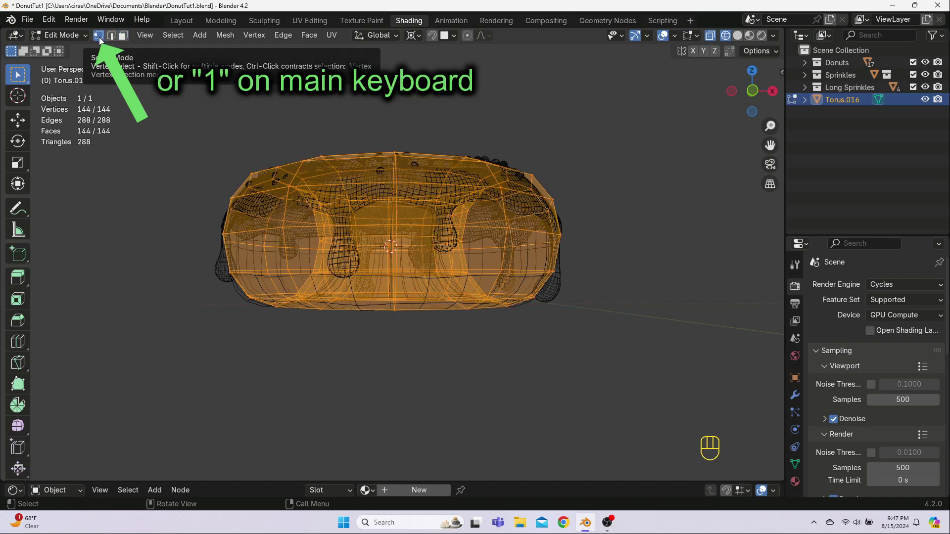
- Widen the torus's bottom vertices slightly with Z locked to match the reference donut's base, and clear the selection
{"action": "left_click", "coordinate": [219, 317]}
{"action": "left_click_drag", "start_coordinate": [207, 287], "coordinate": [652, 338]}
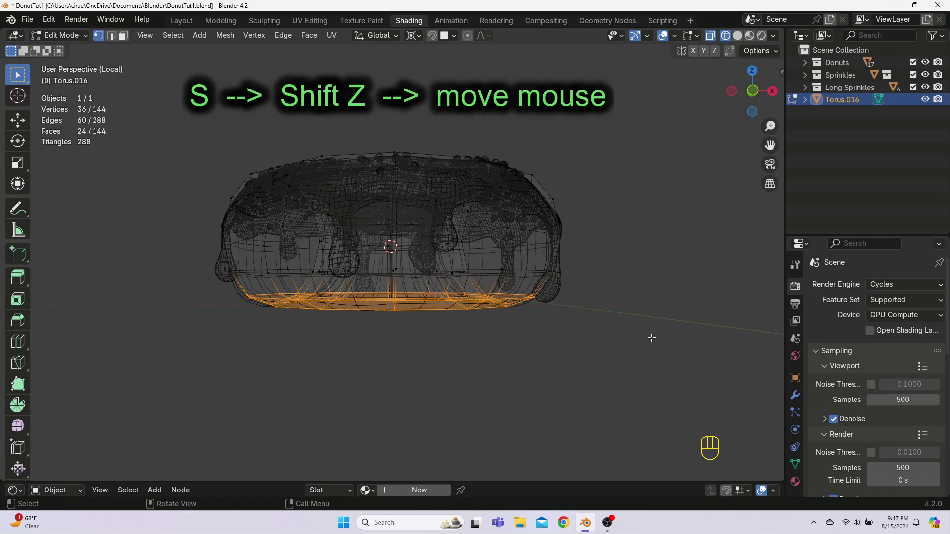
{"action": "key", "text": "s"}
{"action": "key", "text": "shift+z"}
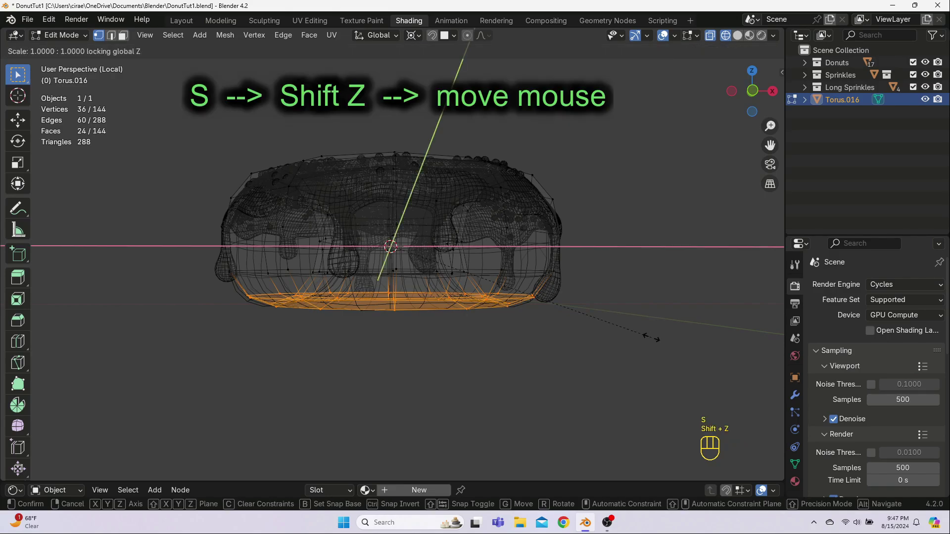
{"action": "left_click", "coordinate": [678, 341]}
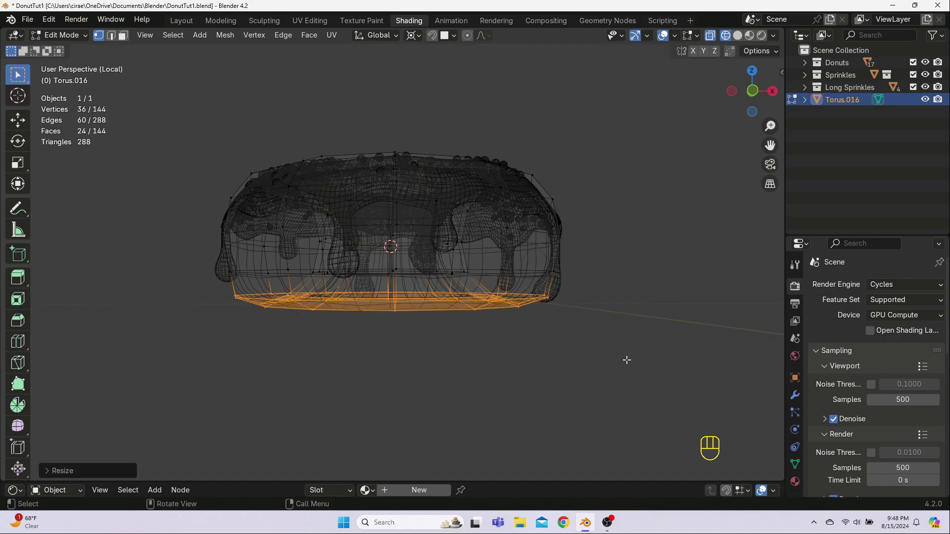
{"action": "left_click", "coordinate": [589, 376]}
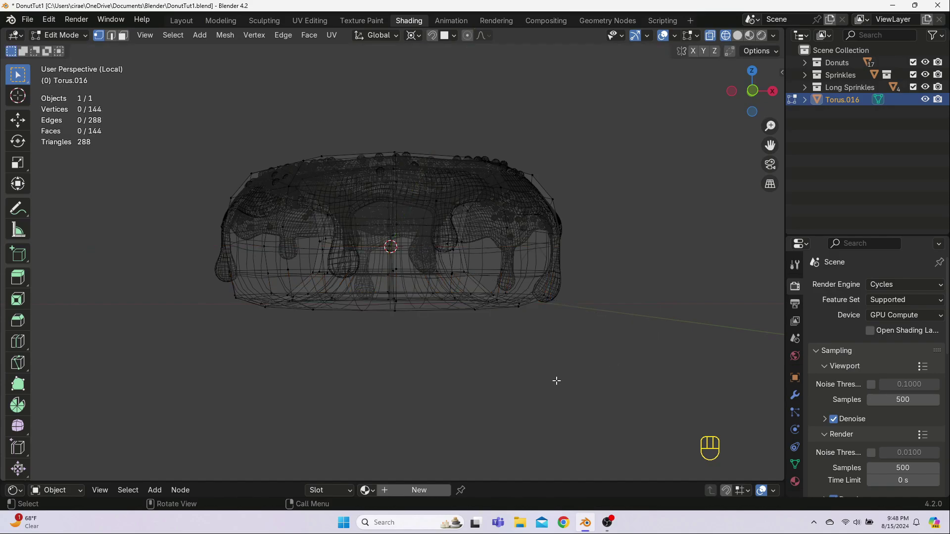
- Compare the torus with the reference donut from the front, side and top in wireframe and solid shading
{"action": "mouse_move", "coordinate": [520, 361]}
{"action": "middle_mouse_down"}
{"action": "mouse_move", "coordinate": [506, 352]}
{"action": "mouse_move", "coordinate": [659, 350]}
{"action": "mouse_move", "coordinate": [503, 348]}
{"action": "mouse_move", "coordinate": [513, 373]}
{"action": "mouse_move", "coordinate": [520, 356]}
{"action": "middle_mouse_up"}
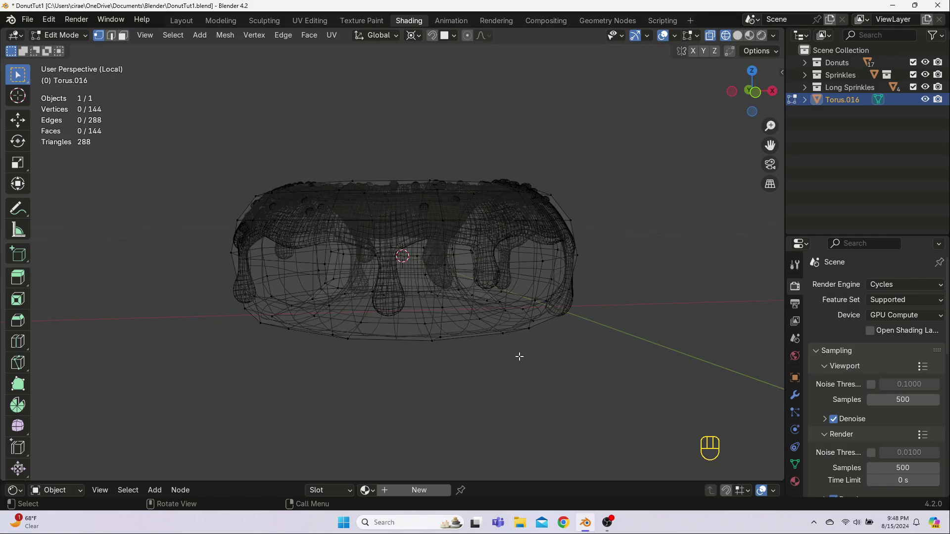
{"action": "key", "text": "KP_1"}
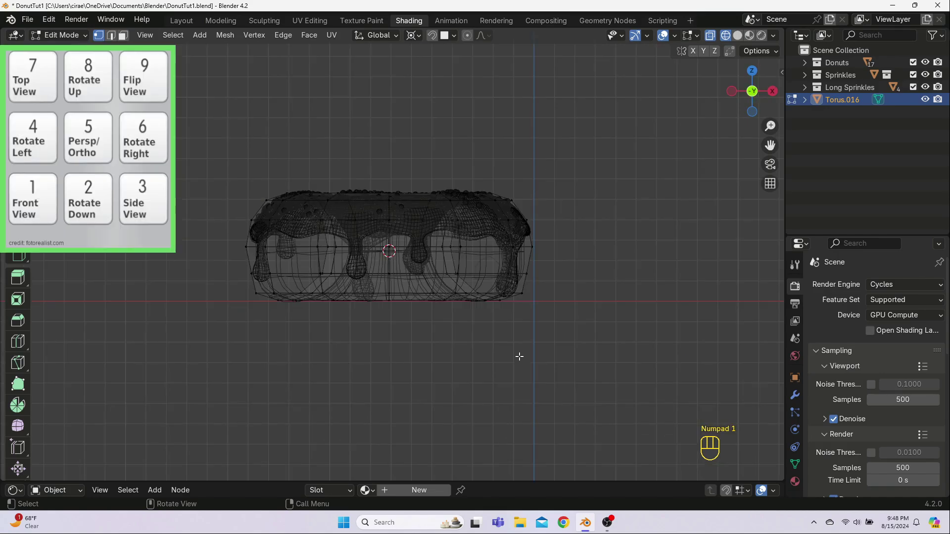
{"action": "key", "text": "KP_7"}
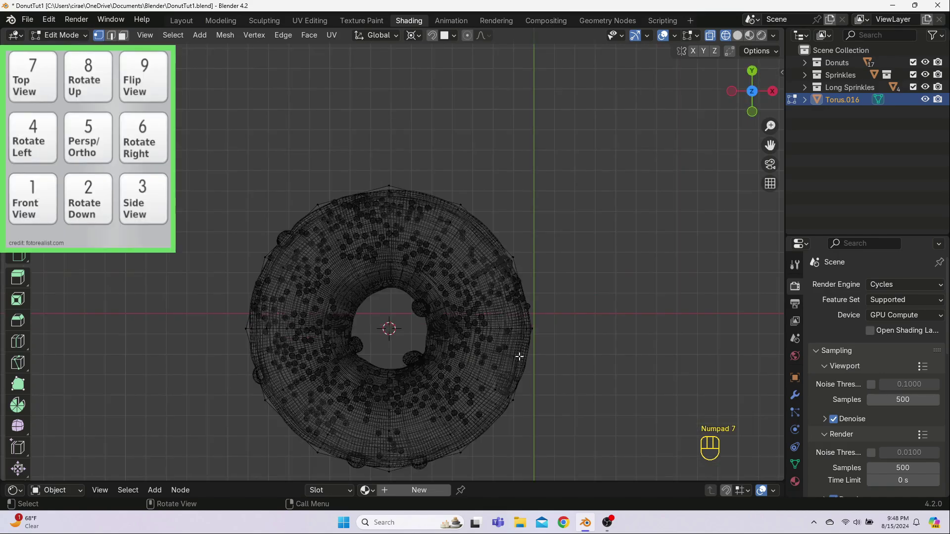
{"action": "key", "text": "KP_3"}
{"action": "key", "text": "KP_1"}
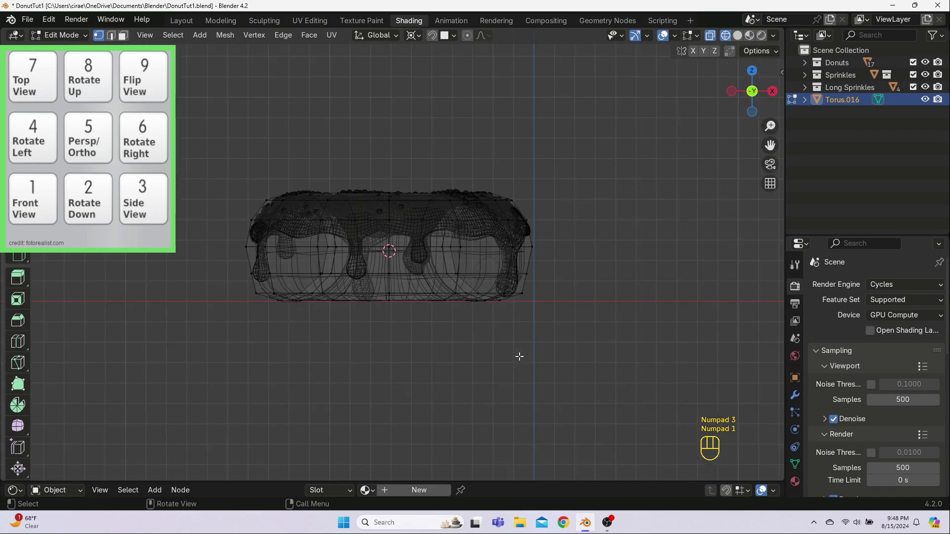
{"action": "key", "text": "KP_7"}
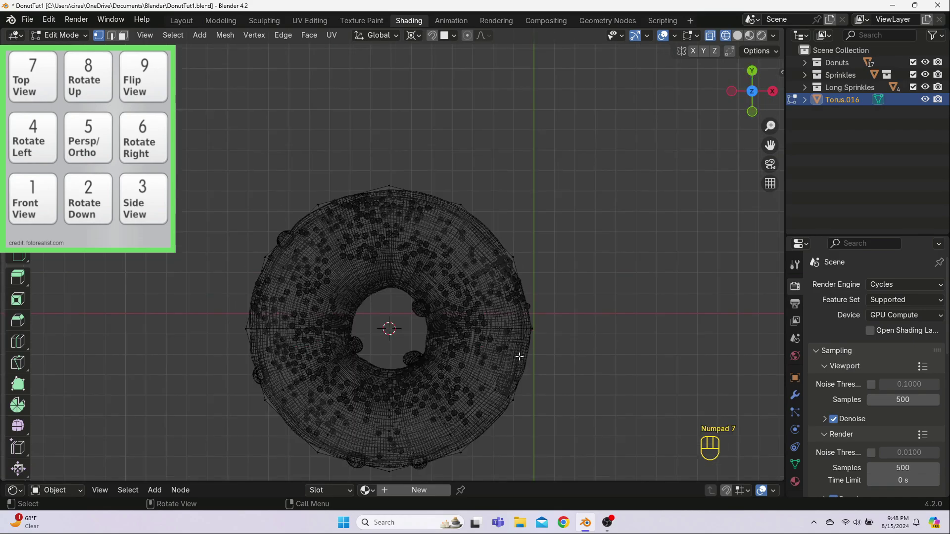
{"action": "left_click", "coordinate": [737, 37]}
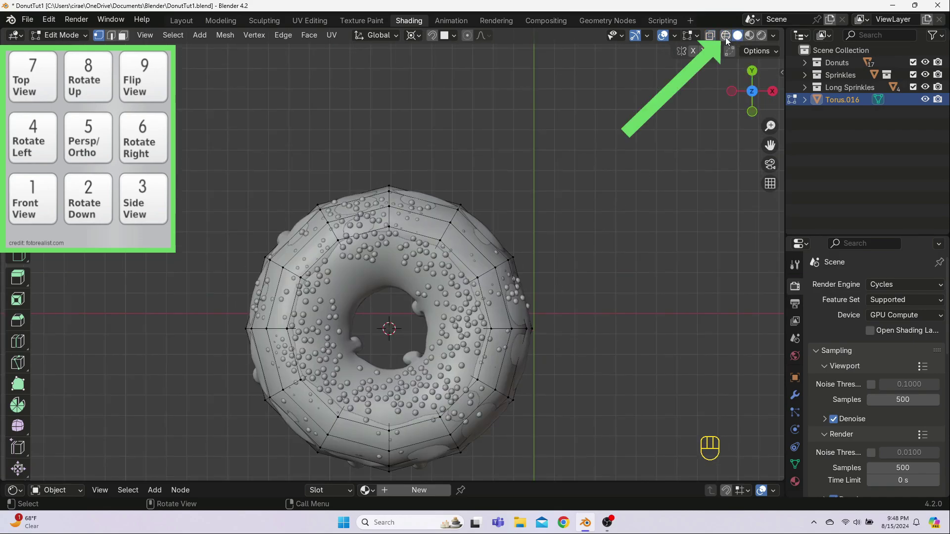
{"action": "left_click", "coordinate": [726, 36]}
{"action": "key", "text": "Tab"}
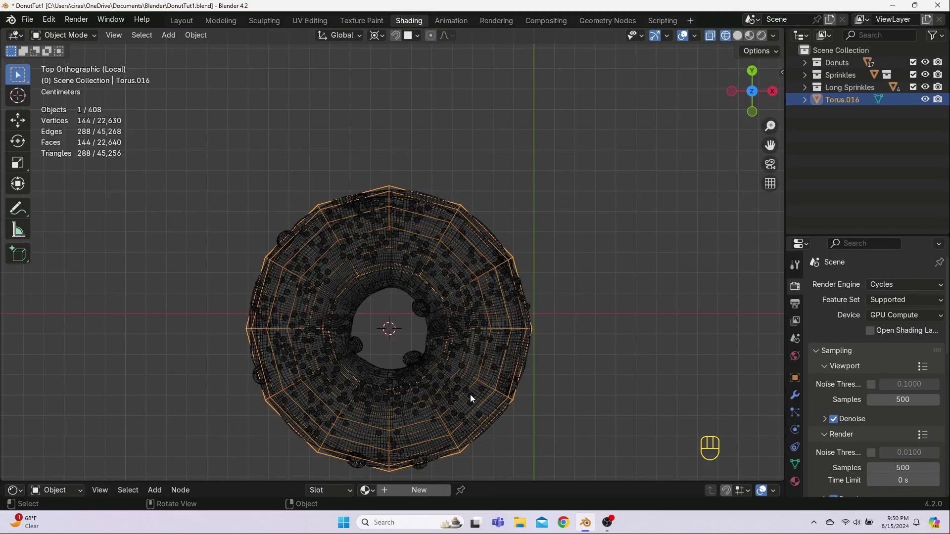
- Select the torus's innermost edge loop, grow the selection twice, and scale it by about 0.67 with Z locked in top view
{"action": "key", "text": "Tab"}
{"action": "middle_click_drag", "start_coordinate": [468, 397], "coordinate": [392, 256]}
{"action": "scroll", "coordinate": [444, 338], "scroll_direction": "up", "scroll_amount": 4}
{"action": "left_click", "coordinate": [391, 264], "text": "alt"}
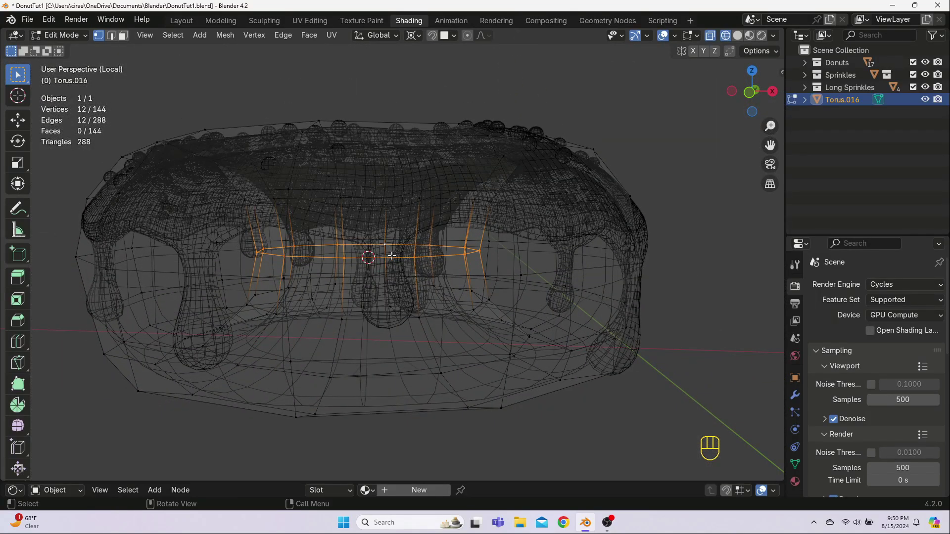
{"action": "key", "text": "ctrl+KP_Add"}
{"action": "key", "text": "ctrl+KP_Add"}
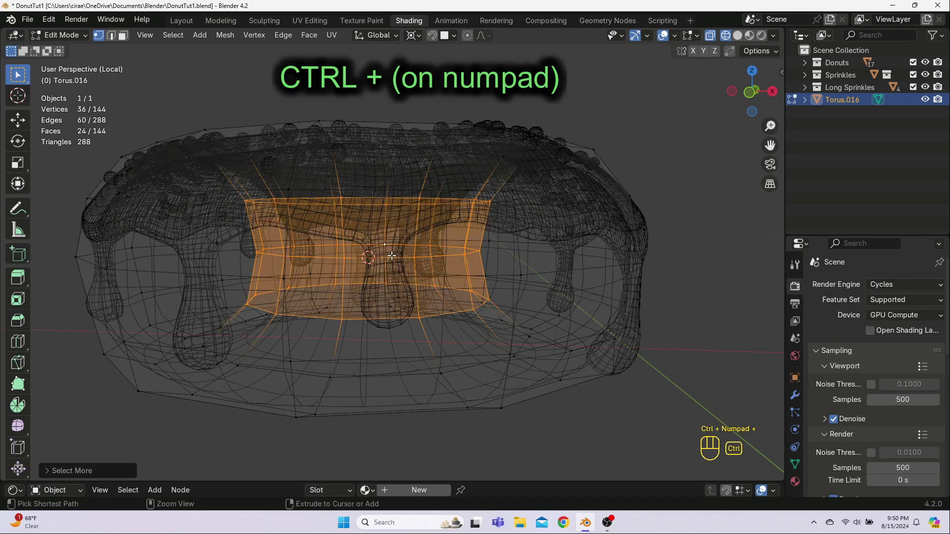
{"action": "scroll", "coordinate": [386, 256], "scroll_direction": "down", "scroll_amount": 4}
{"action": "middle_click_drag", "start_coordinate": [385, 258], "coordinate": [363, 268]}
{"action": "key", "text": "KP_7"}
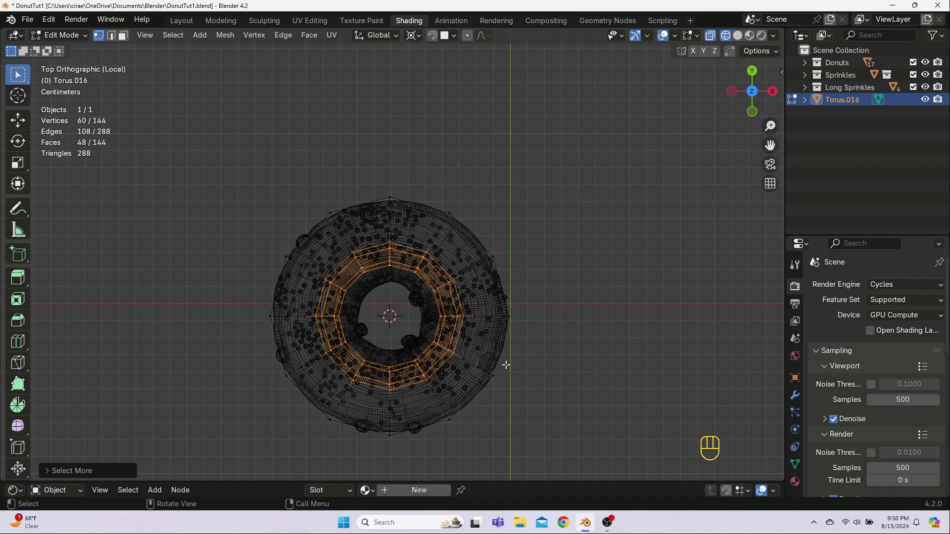
{"action": "key", "text": "s"}
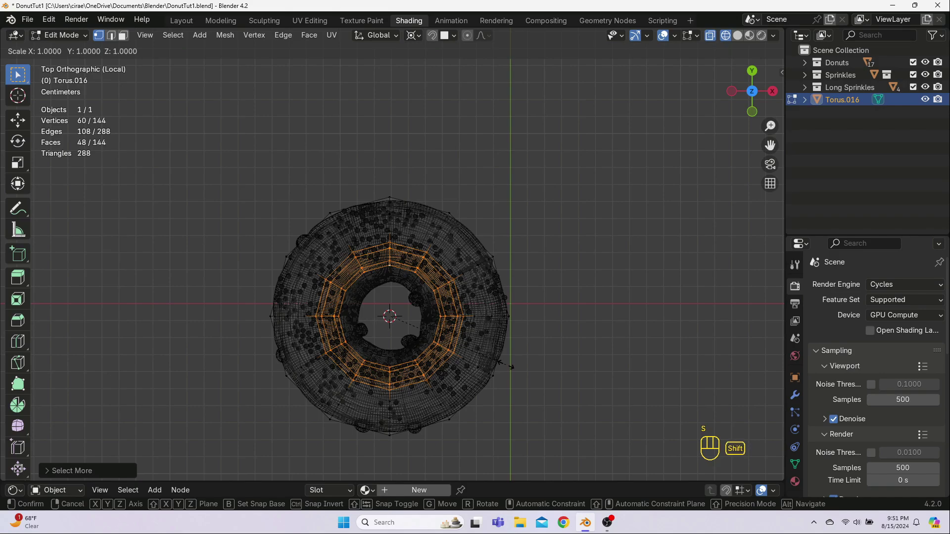
{"action": "key", "text": "shift+z"}
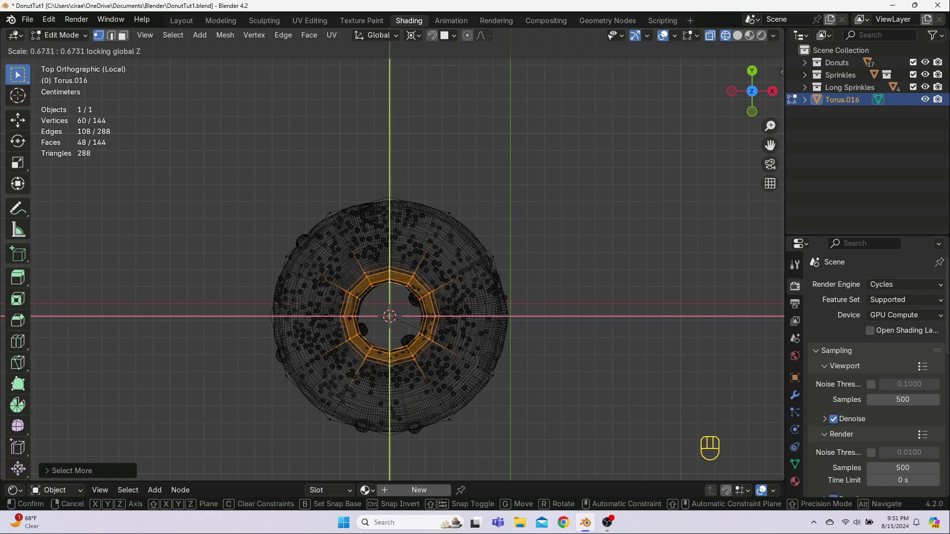
{"action": "left_click", "coordinate": [466, 351]}
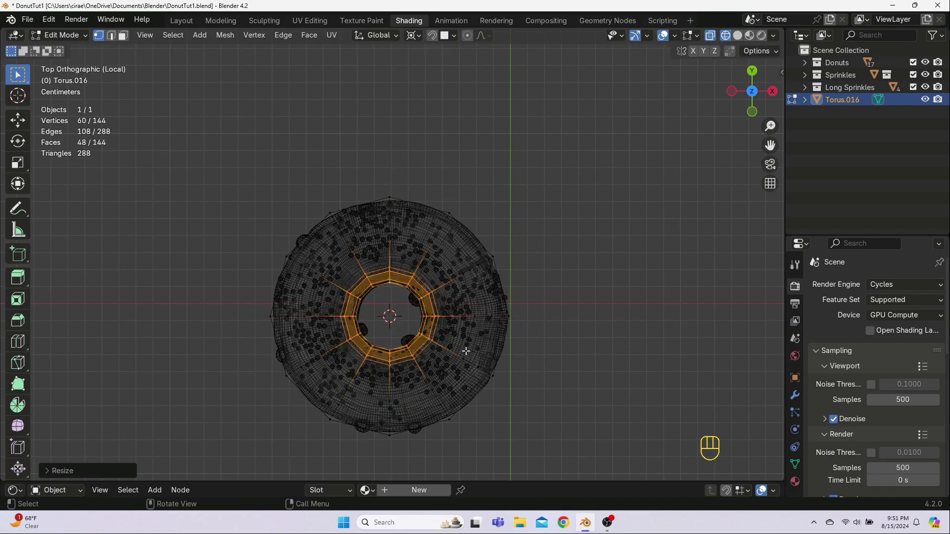
- Switch to solid shading, hide the reference donut's icing and sprinkles, and return to editing the torus
{"action": "middle_click_drag", "start_coordinate": [505, 393], "coordinate": [502, 288]}
{"action": "left_click", "coordinate": [738, 35]}
{"action": "middle_click_drag", "start_coordinate": [491, 242], "coordinate": [450, 262]}
{"action": "scroll", "coordinate": [449, 261], "scroll_direction": "up", "scroll_amount": 1}
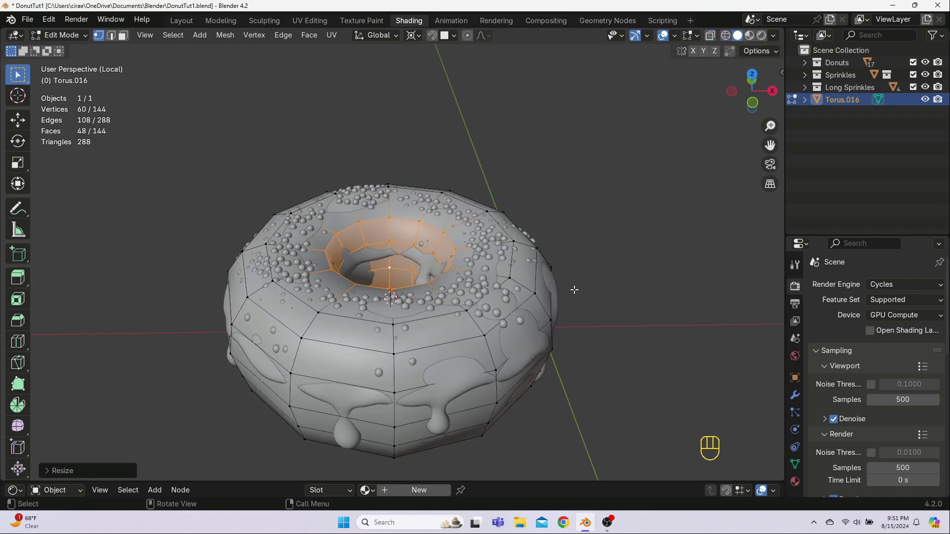
{"action": "key", "text": "Tab"}
{"action": "left_click", "coordinate": [472, 284]}
{"action": "key", "text": "Tab"}
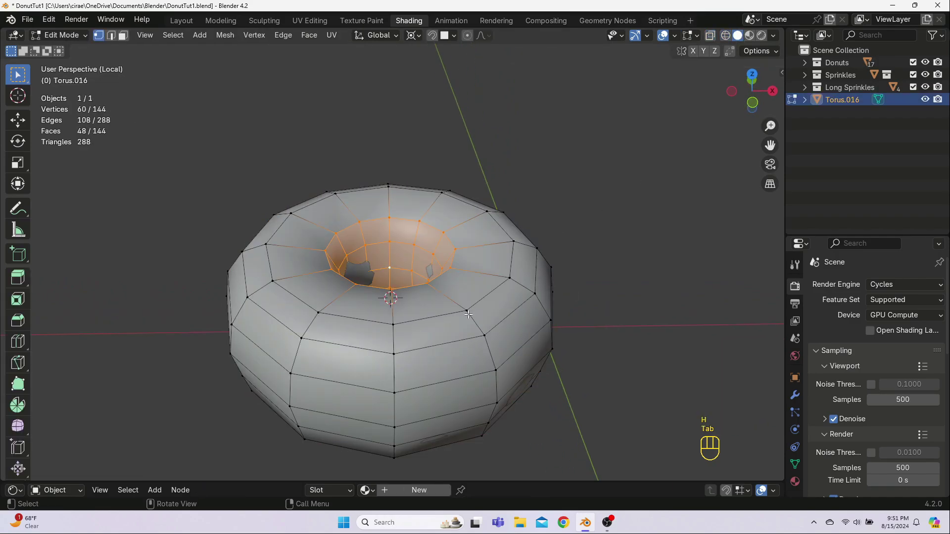
- Slide the edge loop on top of the torus toward the hole by about 0.24
{"action": "middle_click_drag", "start_coordinate": [471, 315], "coordinate": [501, 270]}
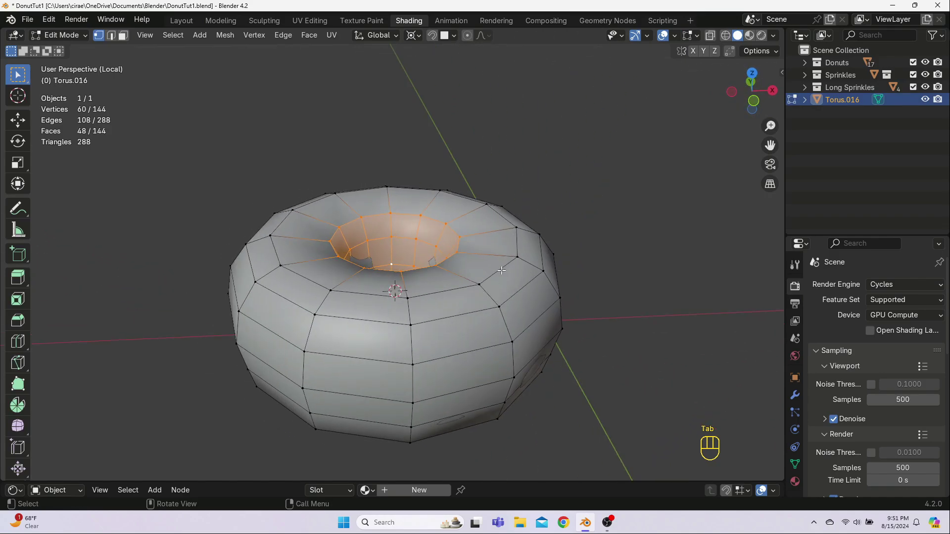
{"action": "left_click", "coordinate": [314, 283], "text": "alt"}
{"action": "key", "text": "g"}
{"action": "key", "text": "g"}
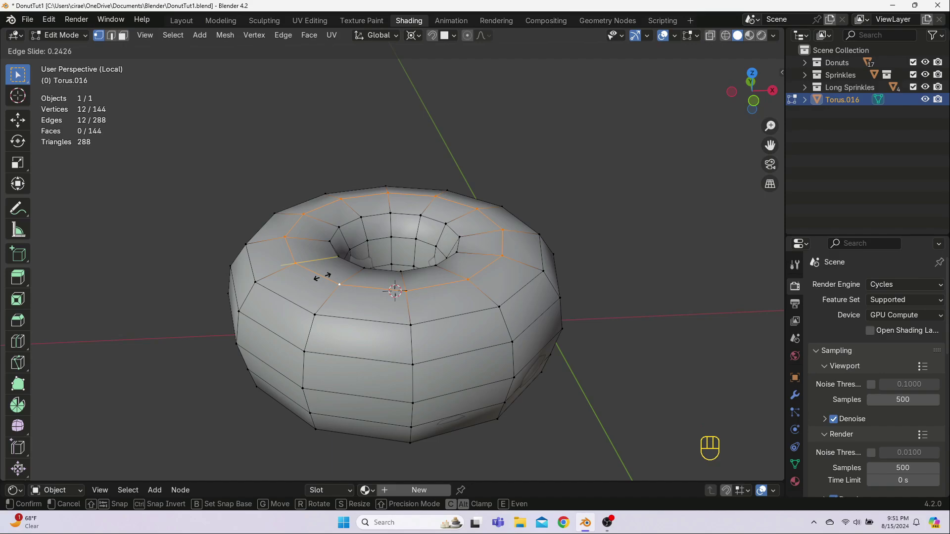
{"action": "left_click", "coordinate": [322, 277]}
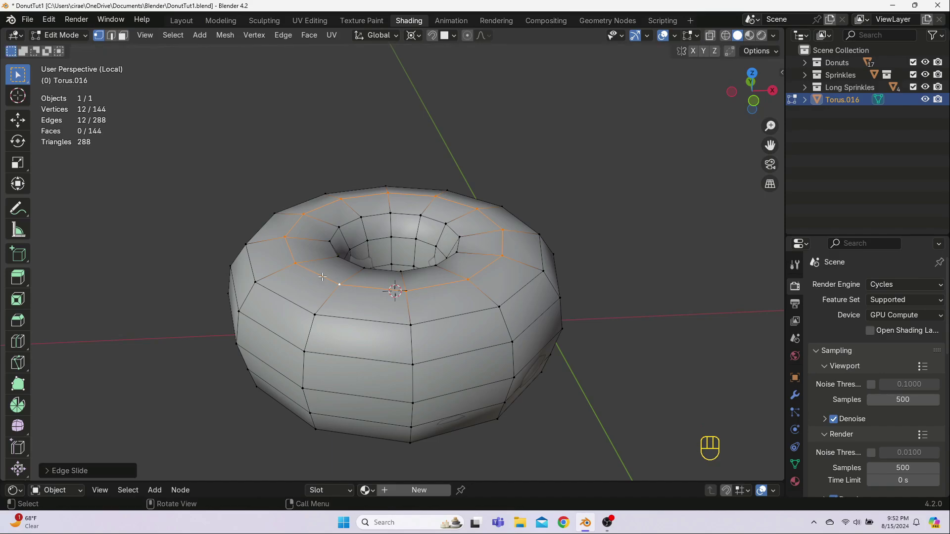
- Scale the torus's outer middle edge loop down to about 0.96 in front view
{"action": "key", "text": "KP_1"}
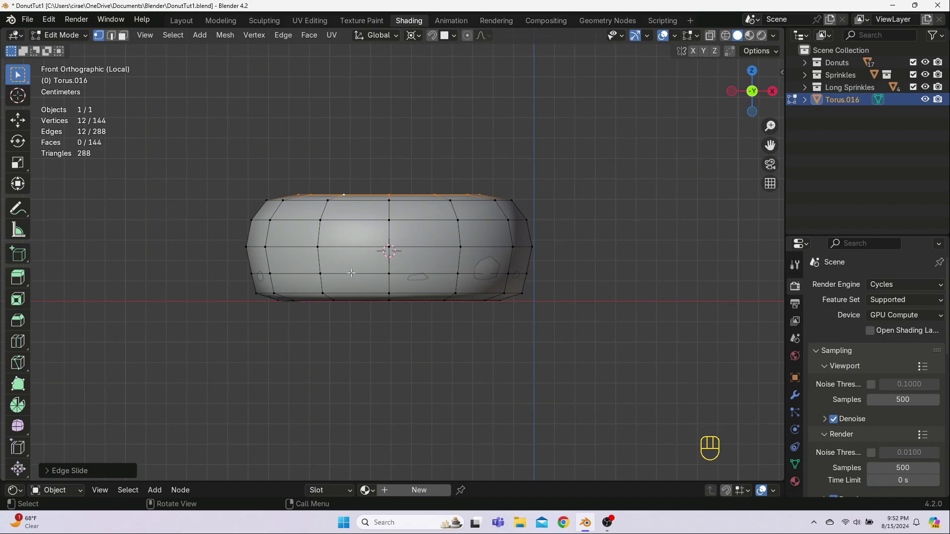
{"action": "left_click", "coordinate": [350, 257], "text": "alt"}
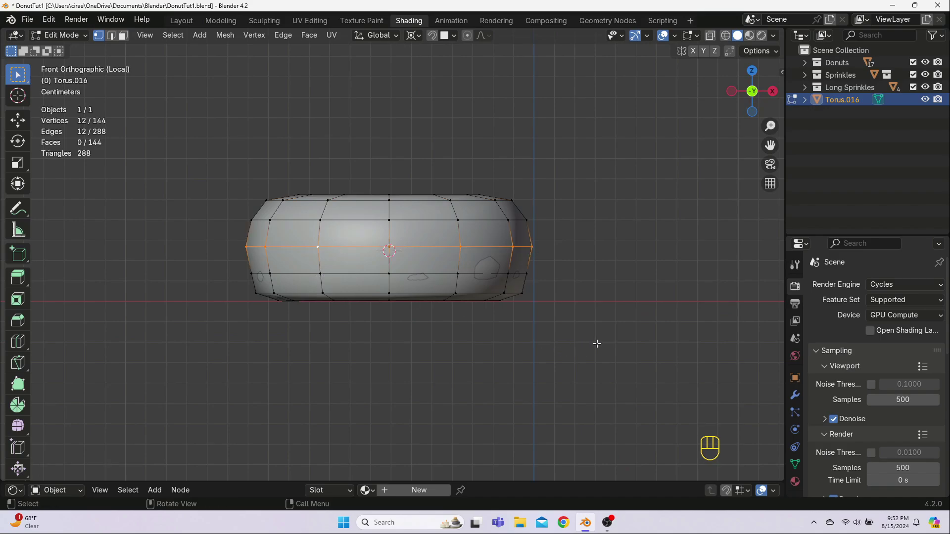
{"action": "key", "text": "s"}
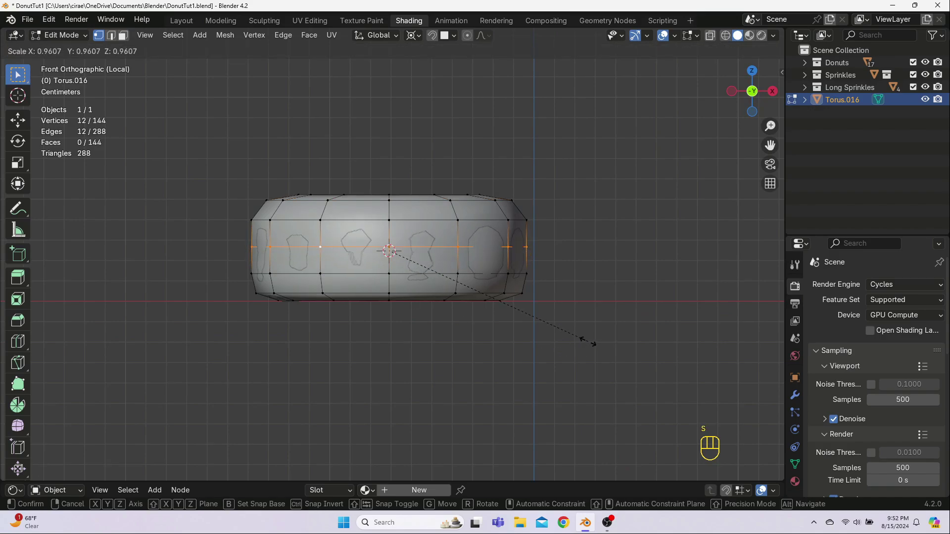
{"action": "left_click", "coordinate": [589, 341]}
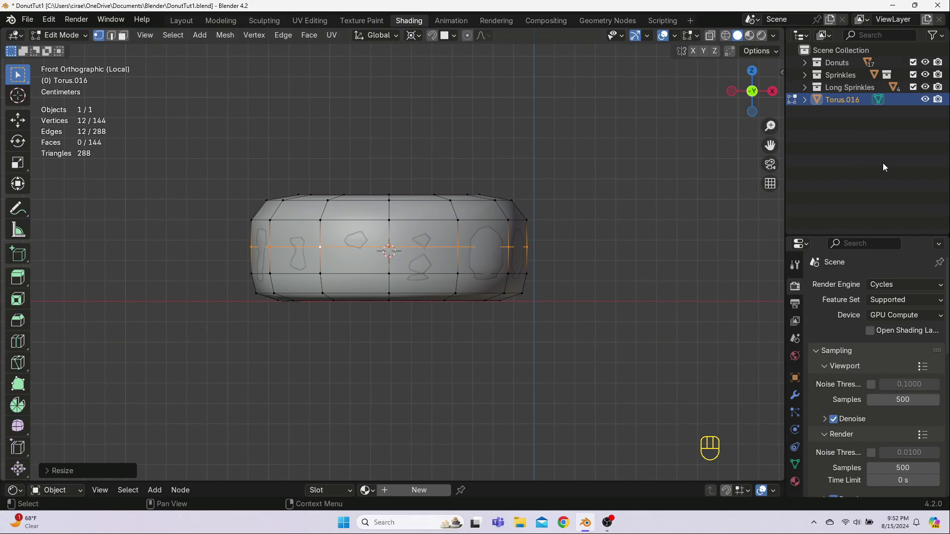
- Clear the selection, reveal hidden geometry in the torus mesh, and return to Object Mode
{"action": "left_click", "coordinate": [625, 310]}
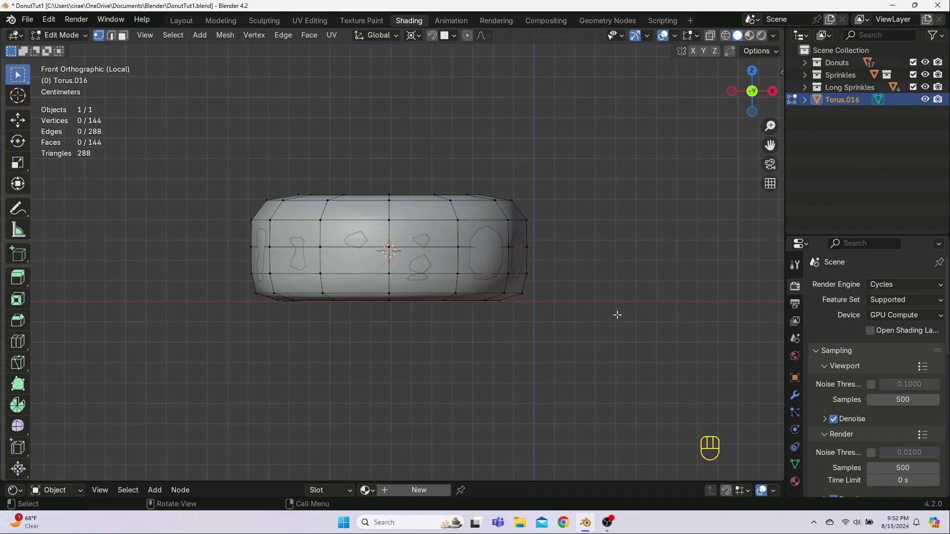
{"action": "key", "text": "alt+h"}
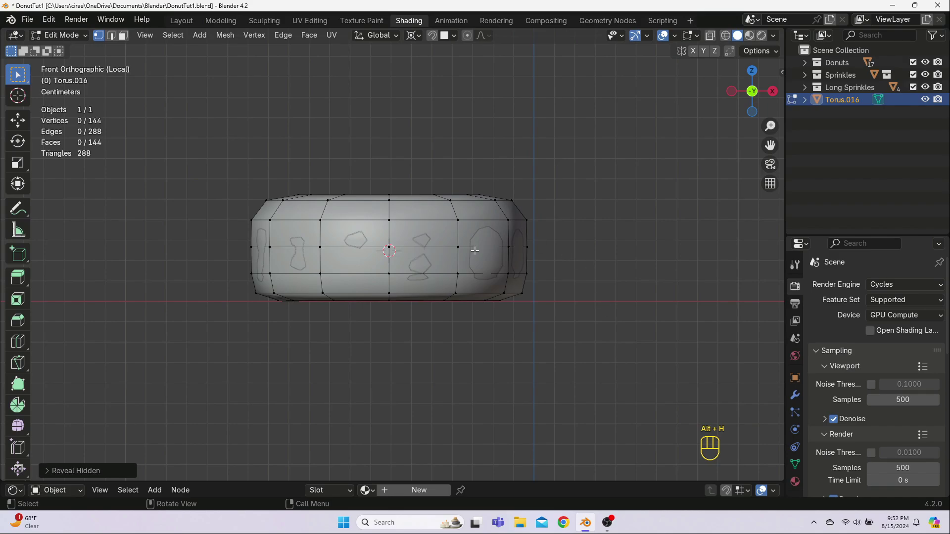
{"action": "key", "text": "Tab"}
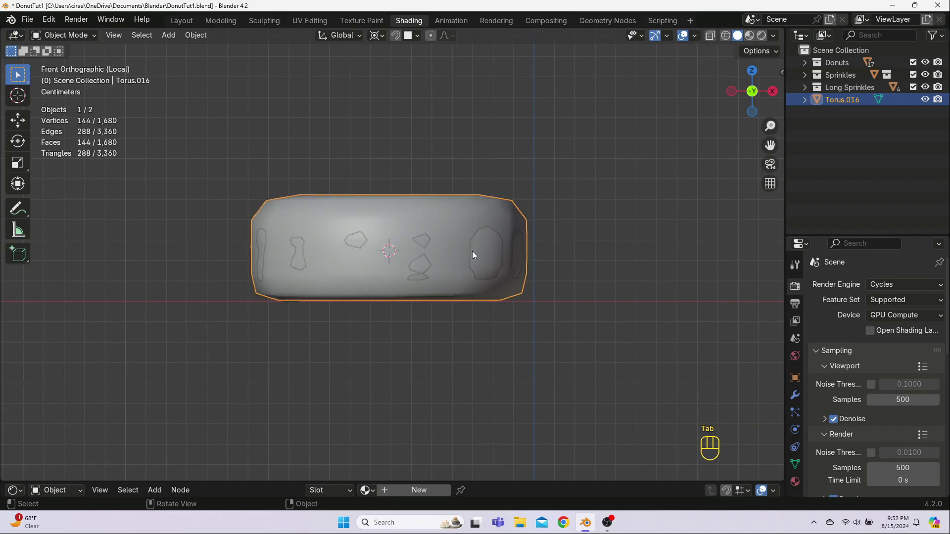
- Reveal all hidden objects and hide the donuts stacked above the torus and the plate underneath it
{"action": "key", "text": "alt+h"}
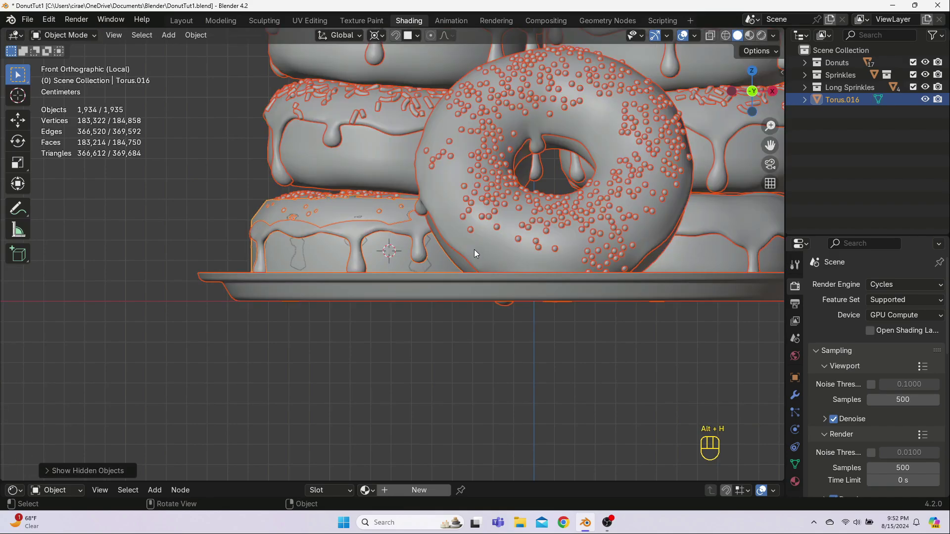
{"action": "scroll", "coordinate": [475, 248], "scroll_direction": "down", "scroll_amount": 3}
{"action": "scroll", "coordinate": [465, 236], "scroll_direction": "down", "scroll_amount": 2}
{"action": "left_click", "coordinate": [301, 107]}
{"action": "left_click_drag", "start_coordinate": [301, 107], "coordinate": [387, 202]}
{"action": "key", "text": "h"}
{"action": "left_click", "coordinate": [366, 277]}
{"action": "key", "text": "h"}
- Hide the remaining surrounding donuts, leaving only the torus with the reference donut, its icing and sprinkles
{"action": "left_click_drag", "start_coordinate": [463, 144], "coordinate": [530, 217]}
{"action": "key", "text": "h"}
{"action": "key", "text": "b"}
{"action": "left_click_drag", "start_coordinate": [556, 144], "coordinate": [566, 267]}
{"action": "key", "text": "h"}
{"action": "scroll", "coordinate": [471, 342], "scroll_direction": "up", "scroll_amount": 5}
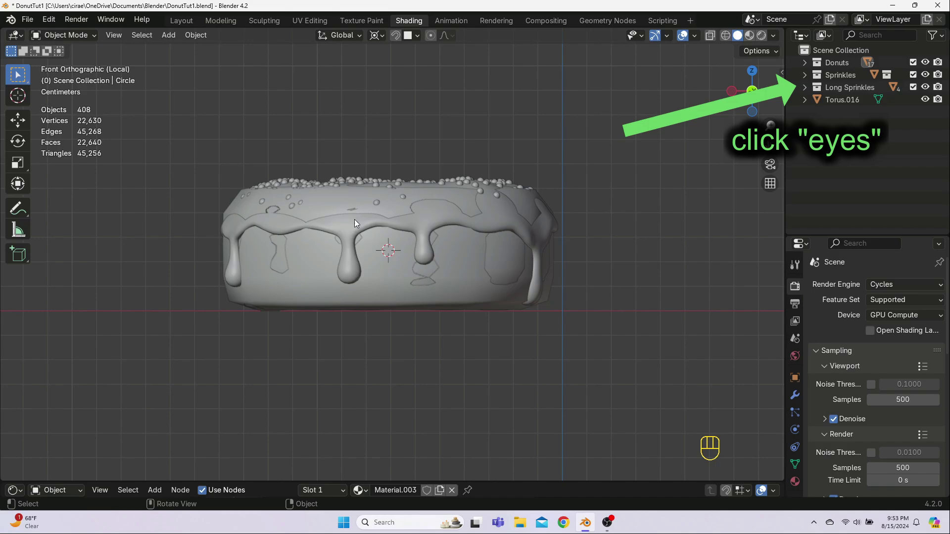
- Rename the torus object as DonutLP
{"action": "left_click", "coordinate": [334, 207]}
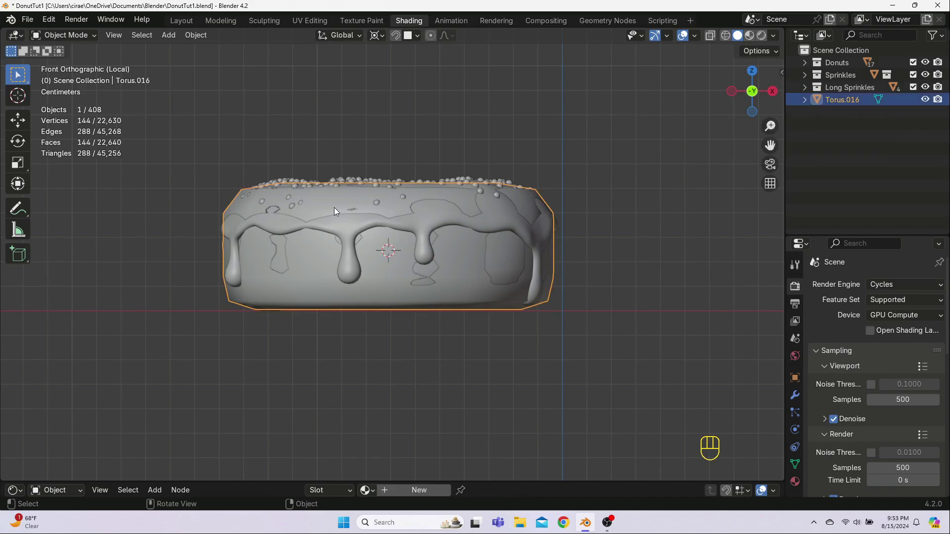
{"action": "double_click", "coordinate": [837, 100]}
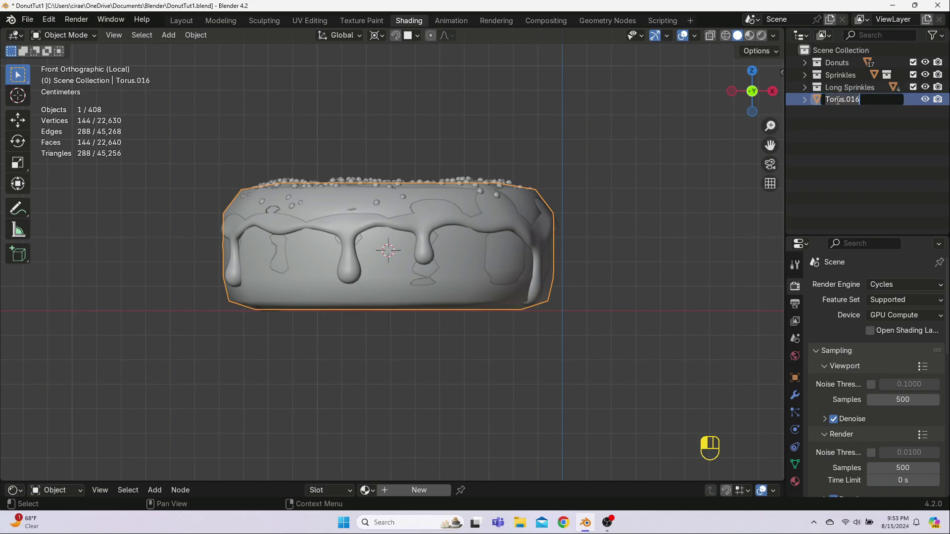
{"action": "type", "text": "Donu"}
{"action": "key", "text": "BackSpace"}
{"action": "key", "text": "BackSpace"}
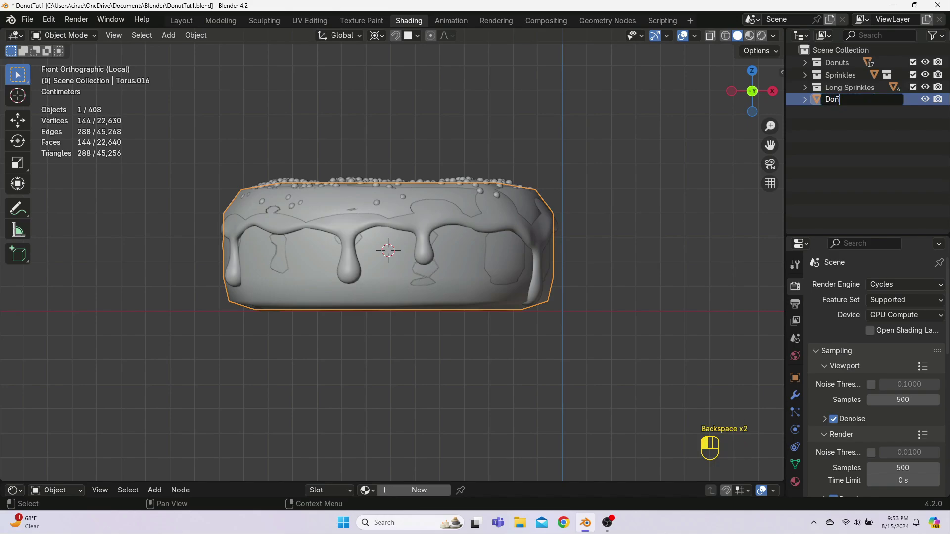
{"action": "type", "text": "nutLP"}
{"action": "key", "text": "Return"}
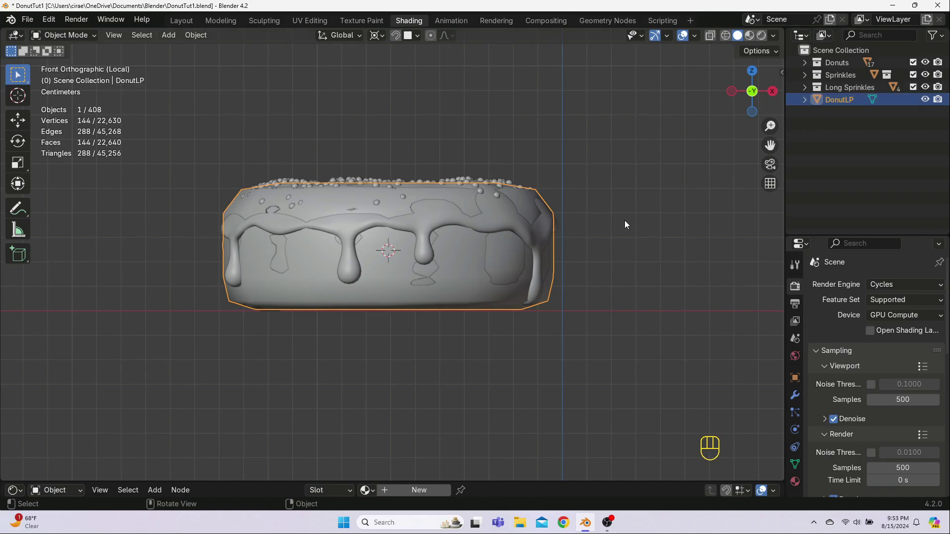
- Move DonutLP to a new collection named Low Poly Model
{"action": "key", "text": "m"}
{"action": "left_click", "coordinate": [552, 220]}
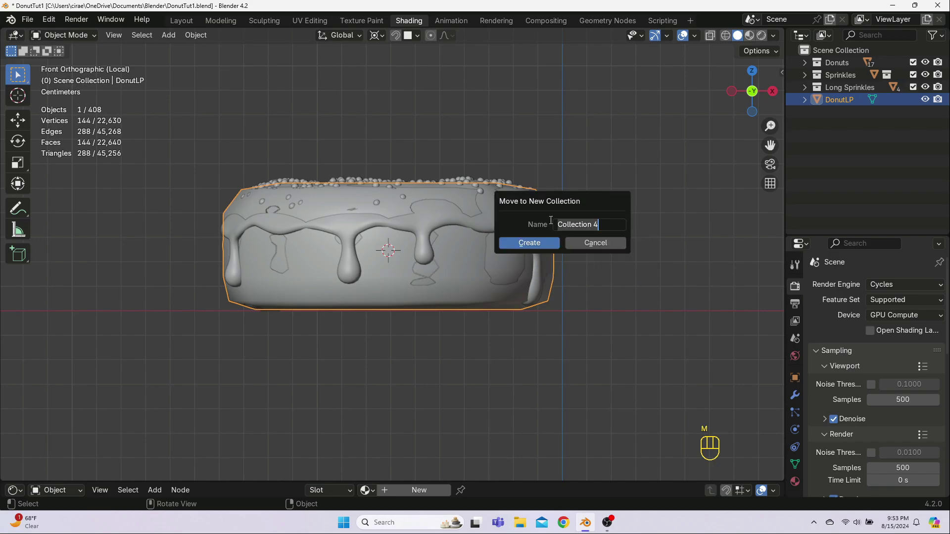
{"action": "type", "text": "Low P"}
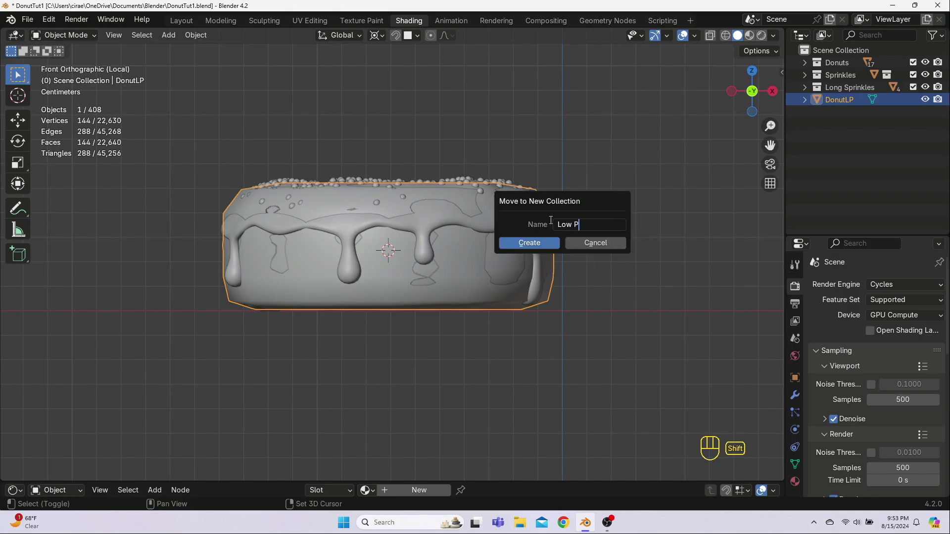
{"action": "type", "text": "oly MOde"}
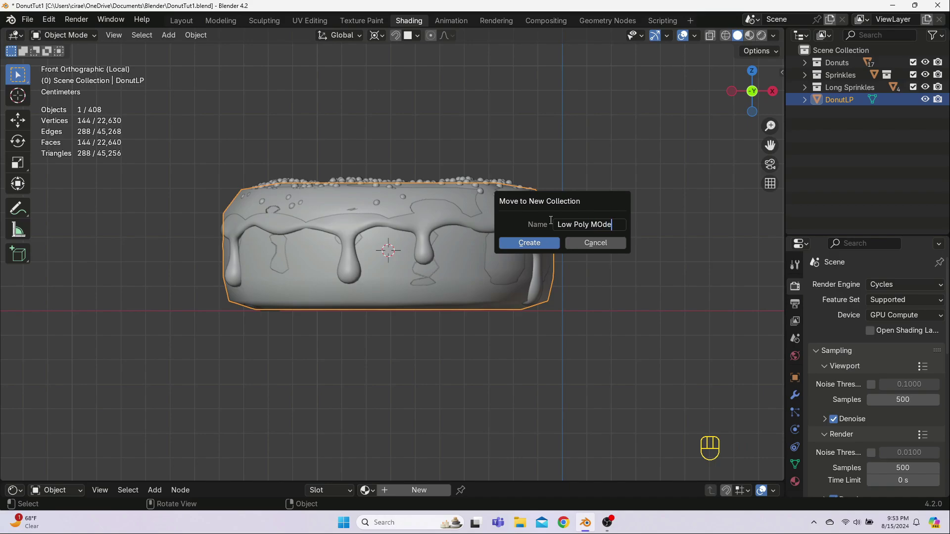
{"action": "key", "text": "BackSpace"}
{"action": "key", "text": "BackSpace"}
{"action": "key", "text": "BackSpace"}
{"action": "type", "text": "odel"}
{"action": "left_click", "coordinate": [534, 242]}
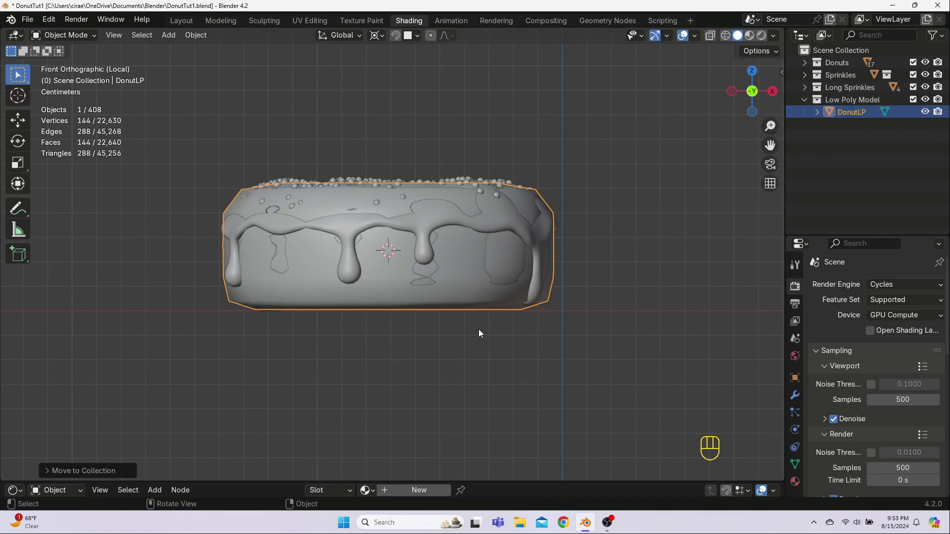
- Enable proportional editing on the DonutLP mesh and move a top vertex along Z with an adjusted area of influence
{"action": "key", "text": "Tab"}
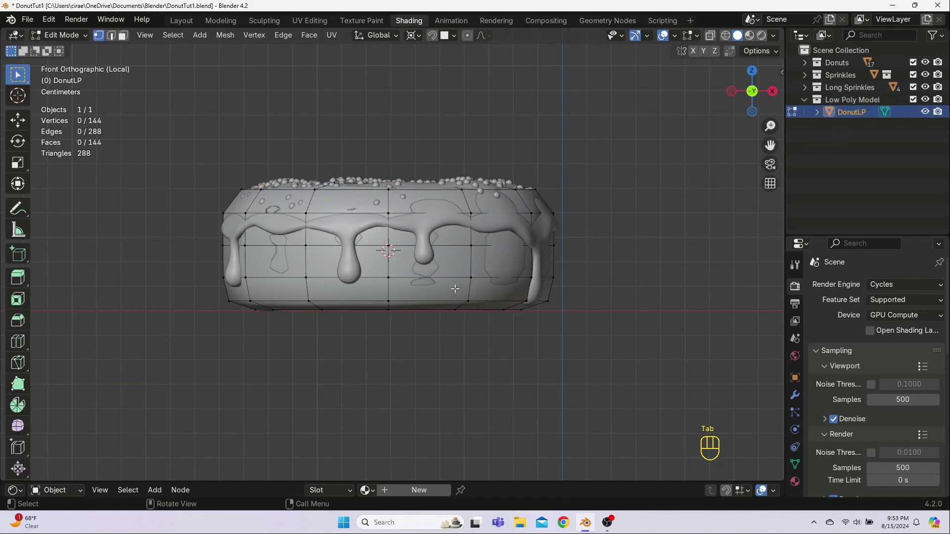
{"action": "left_click", "coordinate": [468, 36]}
{"action": "middle_click_drag", "start_coordinate": [399, 183], "coordinate": [454, 317]}
{"action": "key", "text": "g"}
{"action": "key", "text": "z"}
{"action": "scroll", "coordinate": [453, 316], "scroll_direction": "down", "scroll_amount": 5}
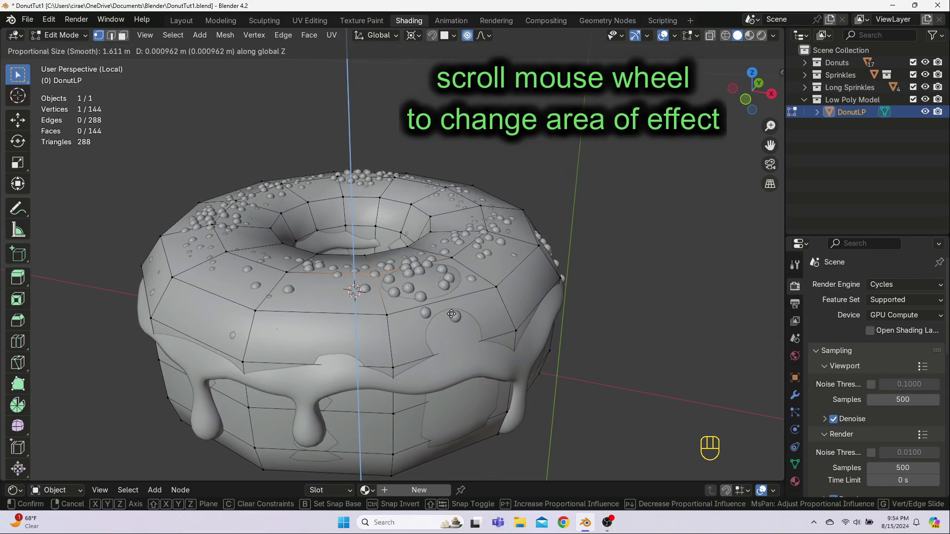
{"action": "scroll", "coordinate": [452, 315], "scroll_direction": "down", "scroll_amount": 3}
{"action": "left_click", "coordinate": [452, 315]}
{"action": "mouse_move", "coordinate": [451, 315]}
{"action": "middle_mouse_down"}
{"action": "mouse_move", "coordinate": [475, 308]}
{"action": "mouse_move", "coordinate": [450, 317]}
{"action": "middle_mouse_up"}
{"action": "key", "text": "g"}
{"action": "key", "text": "z"}
{"action": "scroll", "coordinate": [450, 317], "scroll_direction": "down", "scroll_amount": 2}
{"action": "right_click", "coordinate": [424, 255]}
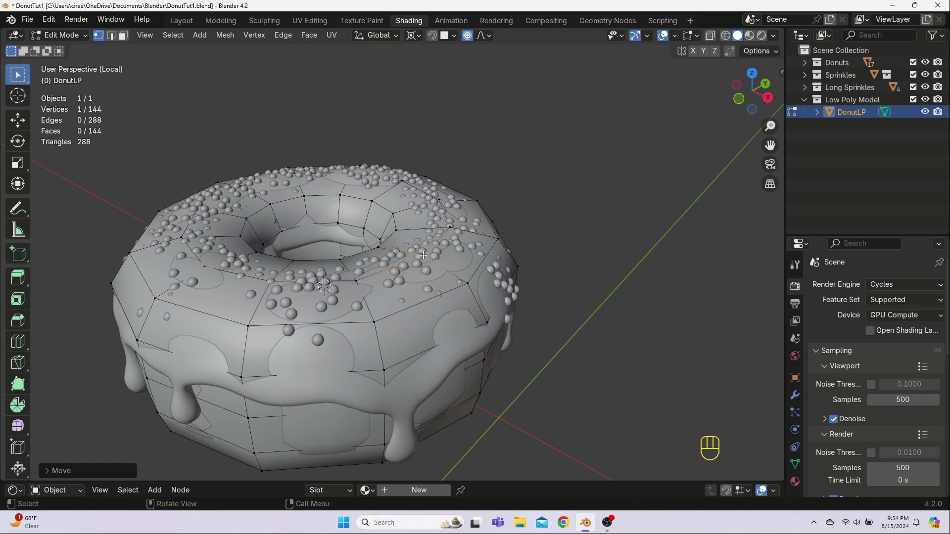
{"action": "middle_click_drag", "start_coordinate": [424, 254], "coordinate": [347, 174]}
{"action": "key", "text": "g"}
{"action": "key", "text": "z"}
{"action": "right_click", "coordinate": [307, 188]}
- Move another DonutLP vertex along Z with proportional editing to follow the reference donut's surface
{"action": "left_click", "coordinate": [265, 291]}
{"action": "key", "text": "g"}
{"action": "key", "text": "z"}
{"action": "left_click", "coordinate": [266, 291]}
- Reposition vertices around the donut's hole in top view with proportional editing to match the reference
{"action": "middle_click_drag", "start_coordinate": [266, 291], "coordinate": [350, 306]}
{"action": "key", "text": "KP_1"}
{"action": "key", "text": "KP_7"}
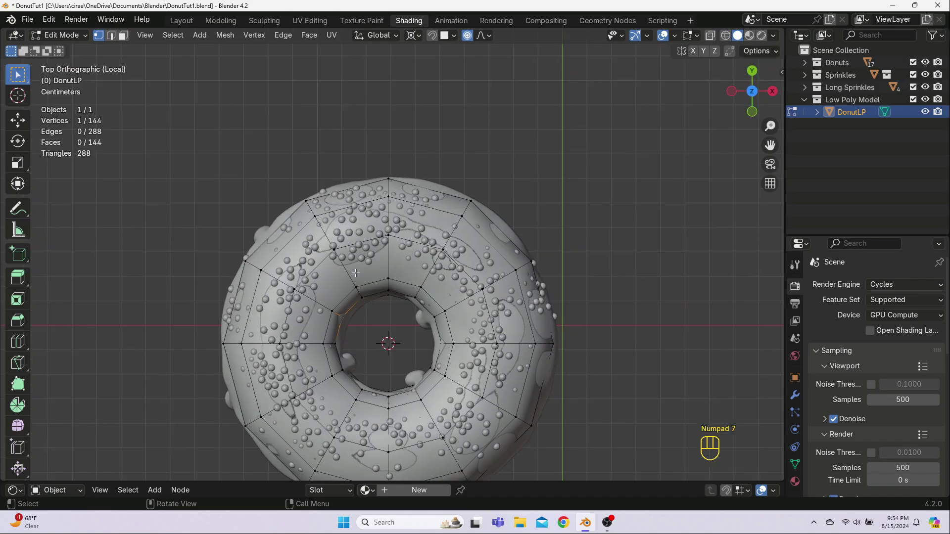
{"action": "key", "text": "g"}
{"action": "left_click", "coordinate": [367, 335]}
{"action": "middle_click_drag", "start_coordinate": [374, 384], "coordinate": [502, 347]}
{"action": "key", "text": "KP_7"}
{"action": "key", "text": "g"}
{"action": "left_click", "coordinate": [499, 332]}
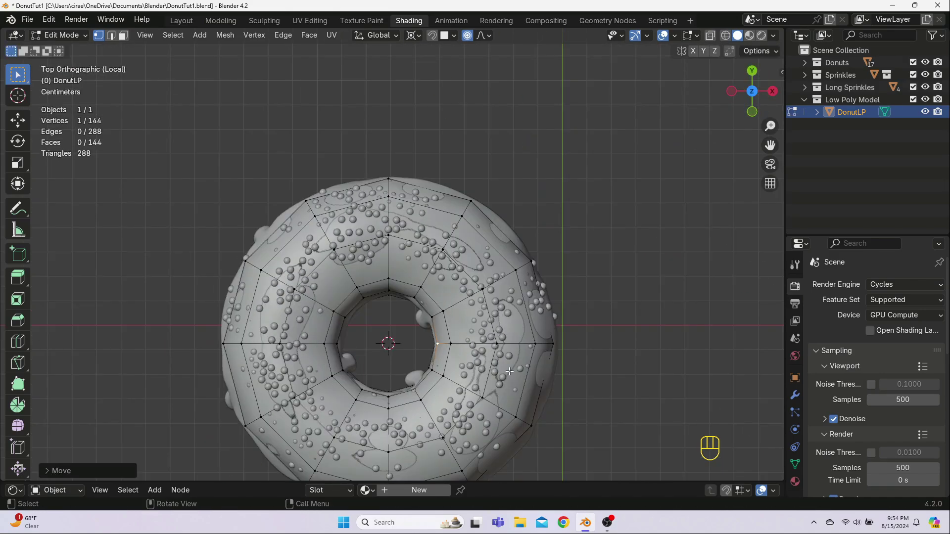
- Adjust an outer side vertex of DonutLP in front view, and turn proportional editing off
{"action": "middle_click_drag", "start_coordinate": [379, 390], "coordinate": [365, 295]}
{"action": "key", "text": "KP_1"}
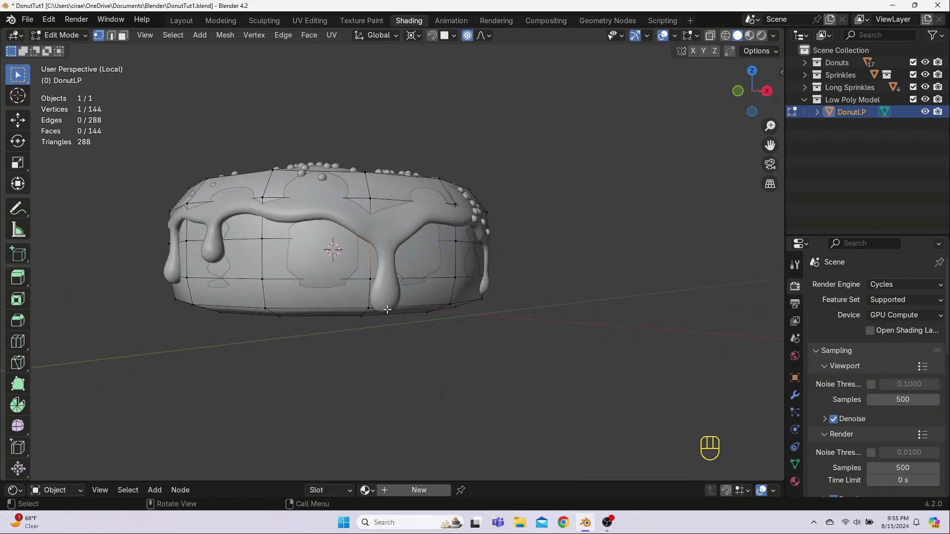
{"action": "key", "text": "KP_1"}
{"action": "key", "text": "g"}
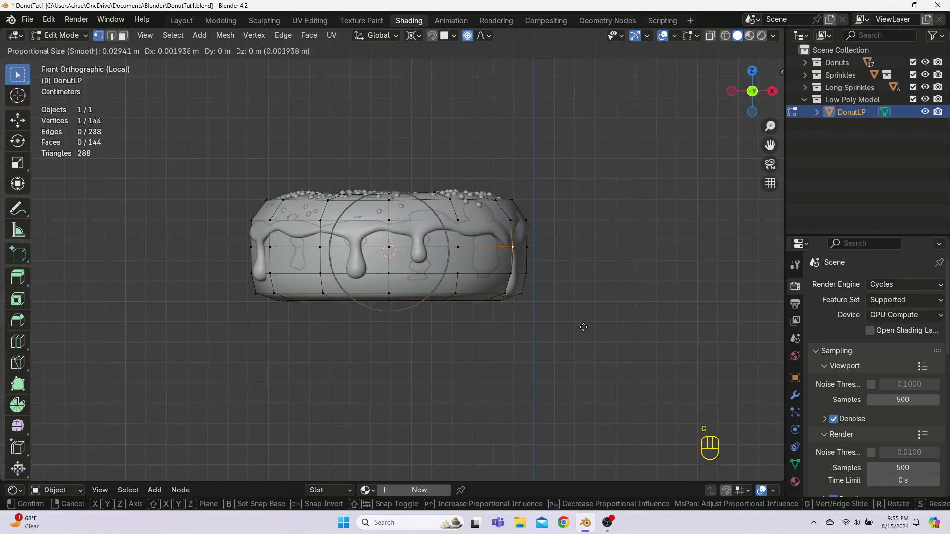
{"action": "middle_click_drag", "start_coordinate": [584, 327], "coordinate": [625, 320]}
{"action": "left_click", "coordinate": [511, 323]}
{"action": "left_click", "coordinate": [465, 40]}
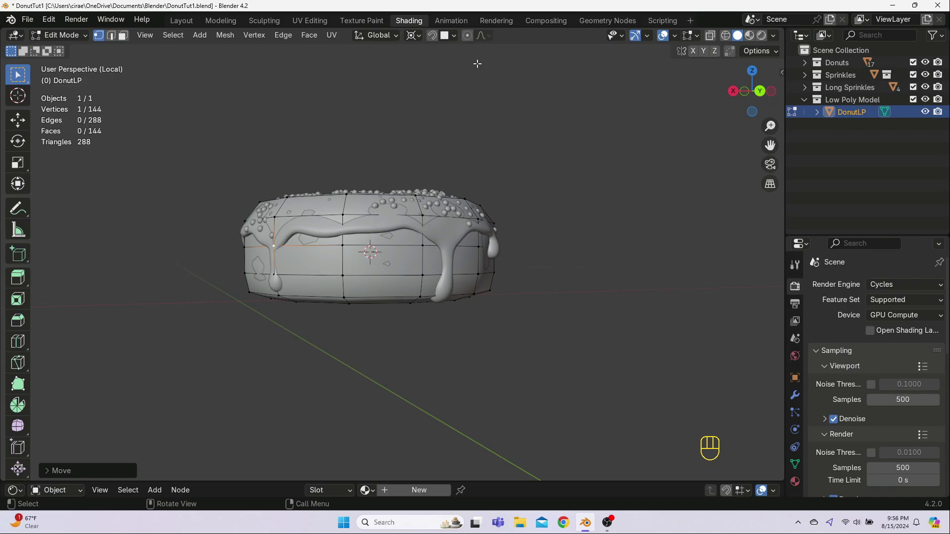
- Switch the viewport to wireframe shading and return to editing DonutLP in front view
{"action": "middle_click_drag", "start_coordinate": [341, 281], "coordinate": [524, 277]}
{"action": "key", "text": "Tab"}
{"action": "left_click", "coordinate": [726, 36]}
{"action": "middle_click_drag", "start_coordinate": [465, 276], "coordinate": [384, 269]}
{"action": "key", "text": "Tab"}
{"action": "key", "text": "KP_1"}
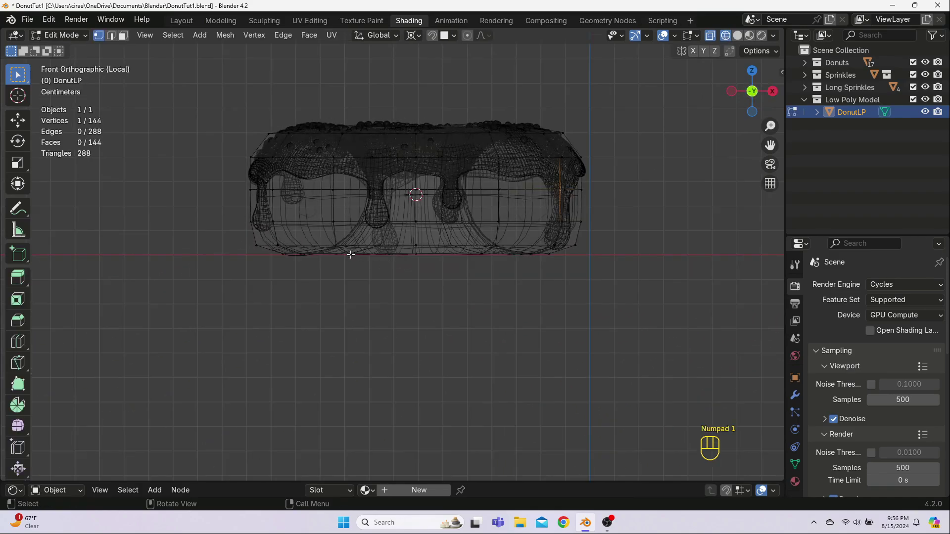
- Scale the row of vertices just above the donut's base slightly inward to fit the reference wireframe
{"action": "key", "text": "b"}
{"action": "left_click_drag", "start_coordinate": [269, 232], "coordinate": [631, 252]}
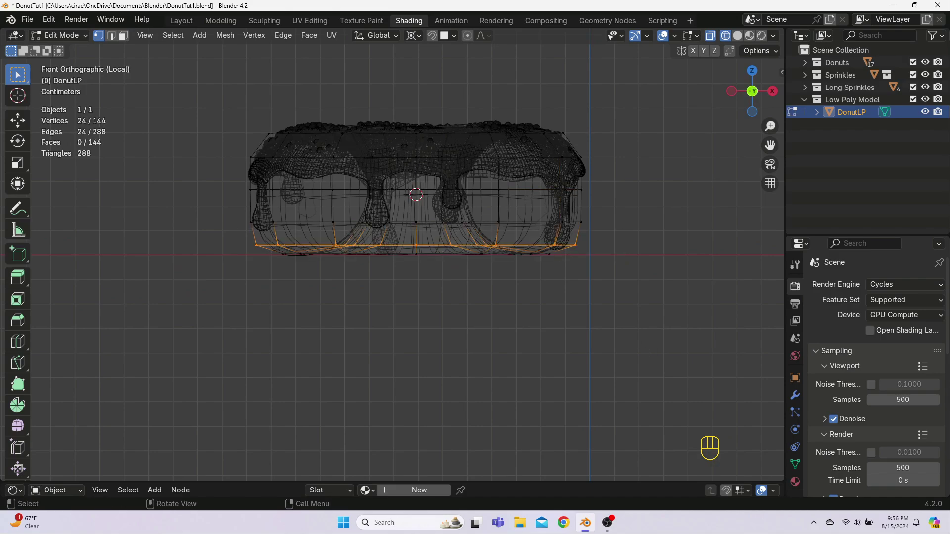
{"action": "key", "text": "s"}
{"action": "left_click", "coordinate": [586, 342]}
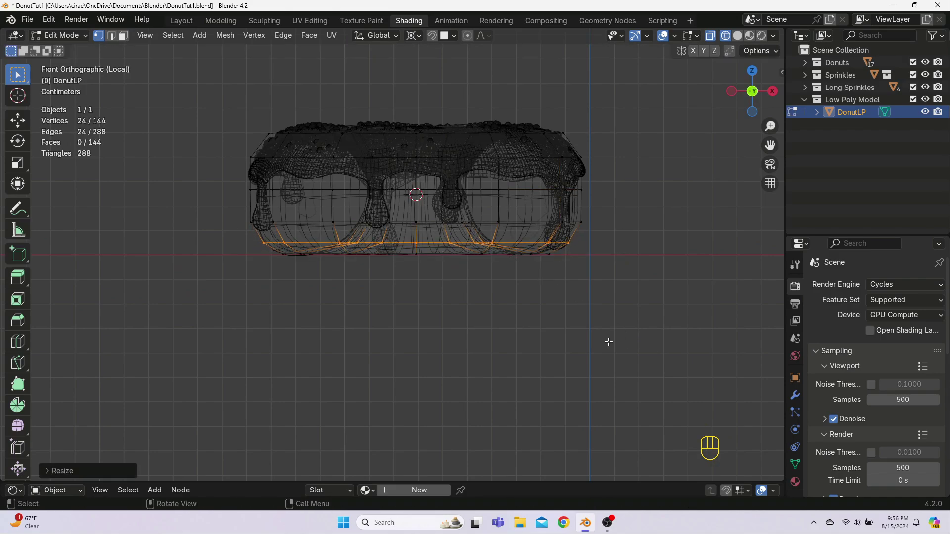
{"action": "left_click", "coordinate": [586, 342]}
- Scale the three middle rows of DonutLP's vertices slightly down to fit the reference wireframe
{"action": "left_click_drag", "start_coordinate": [236, 150], "coordinate": [612, 225]}
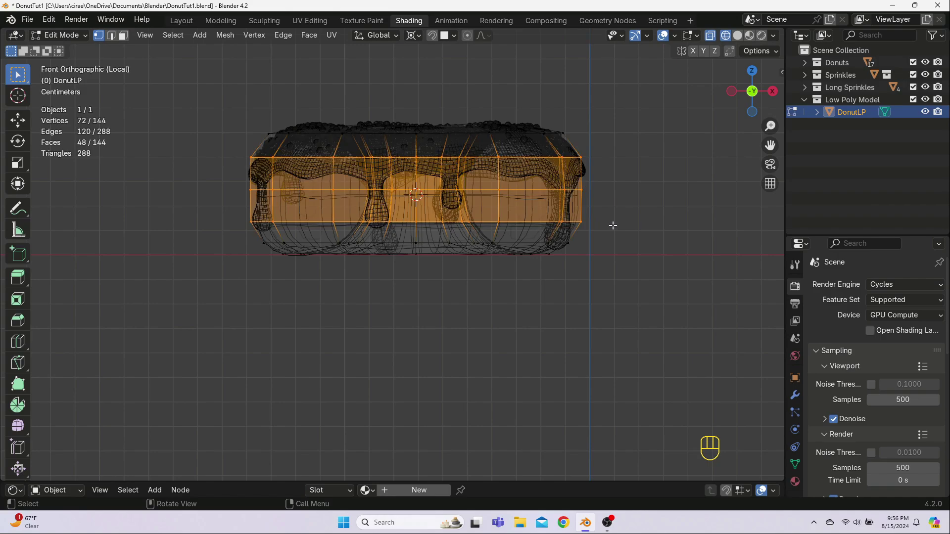
{"action": "key", "text": "s"}
{"action": "left_click", "coordinate": [694, 322]}
{"action": "left_click", "coordinate": [694, 322]}
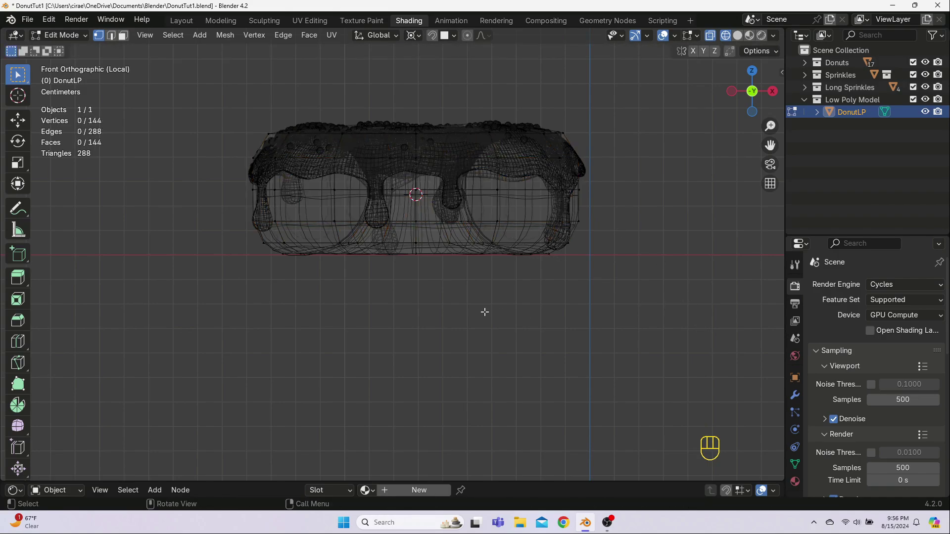
- Return to Object Mode with solid shading and check the fit of DonutLP around its sides
{"action": "middle_click_drag", "start_coordinate": [481, 312], "coordinate": [534, 272]}
{"action": "key", "text": "Tab"}
{"action": "left_click", "coordinate": [737, 35]}
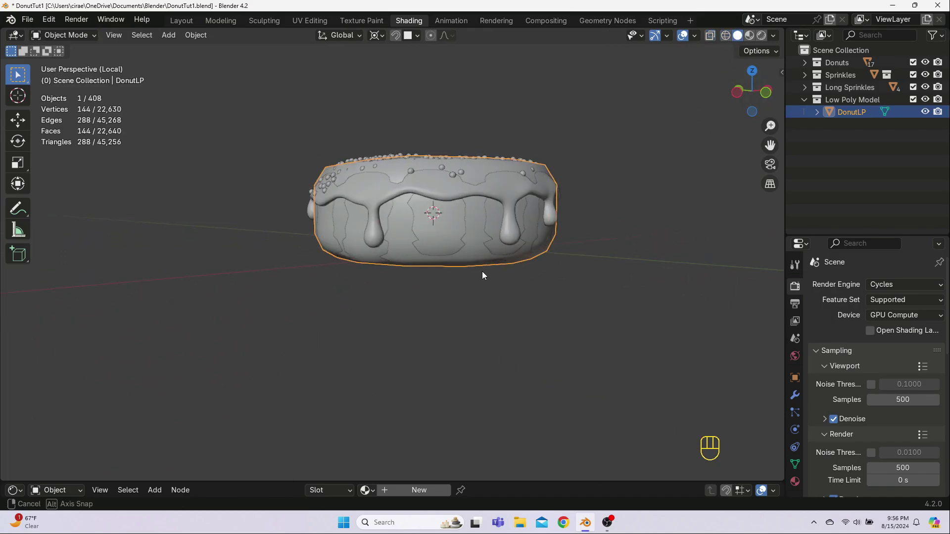
{"action": "mouse_move", "coordinate": [477, 271]}
{"action": "middle_mouse_down"}
{"action": "mouse_move", "coordinate": [334, 267]}
{"action": "mouse_move", "coordinate": [361, 399]}
{"action": "mouse_move", "coordinate": [377, 271]}
{"action": "middle_mouse_up"}
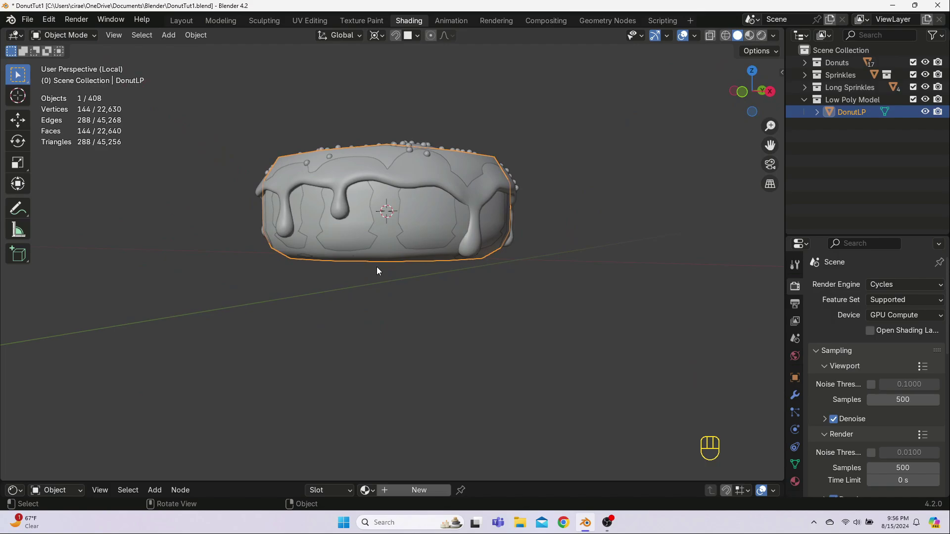
{"action": "middle_click_drag", "start_coordinate": [377, 270], "coordinate": [415, 279]}
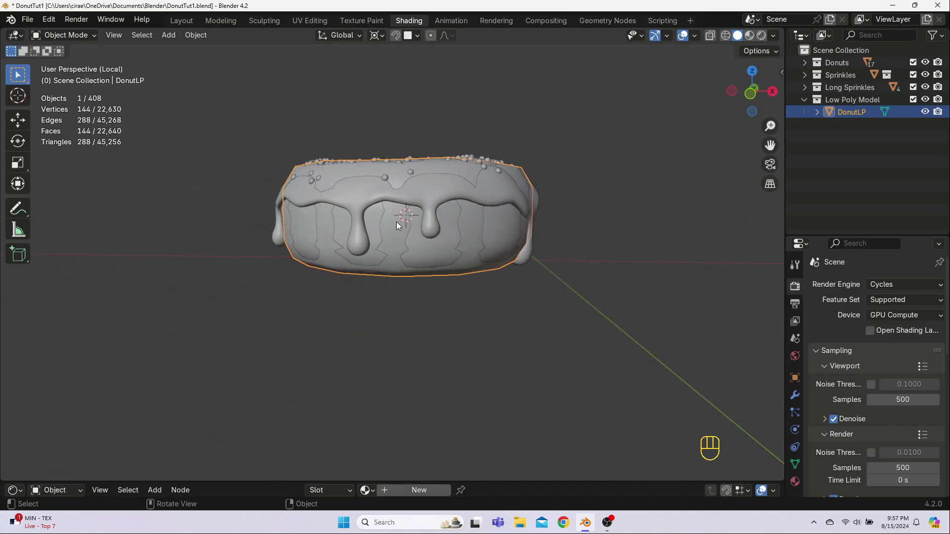
- Hide the icing, sprinkles and reference donut, and open DonutLP in Edit Mode
{"action": "left_click", "coordinate": [364, 189]}
{"action": "key", "text": "h"}
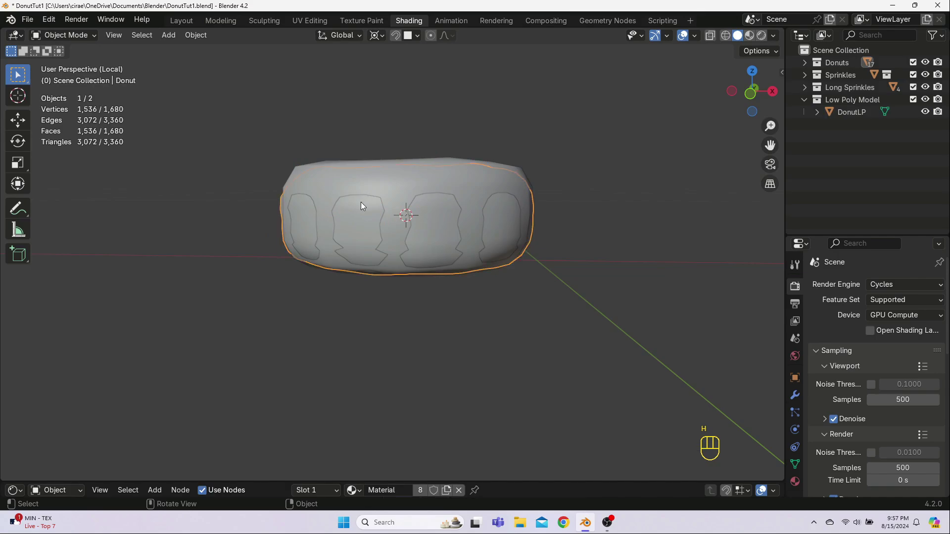
{"action": "key", "text": "h"}
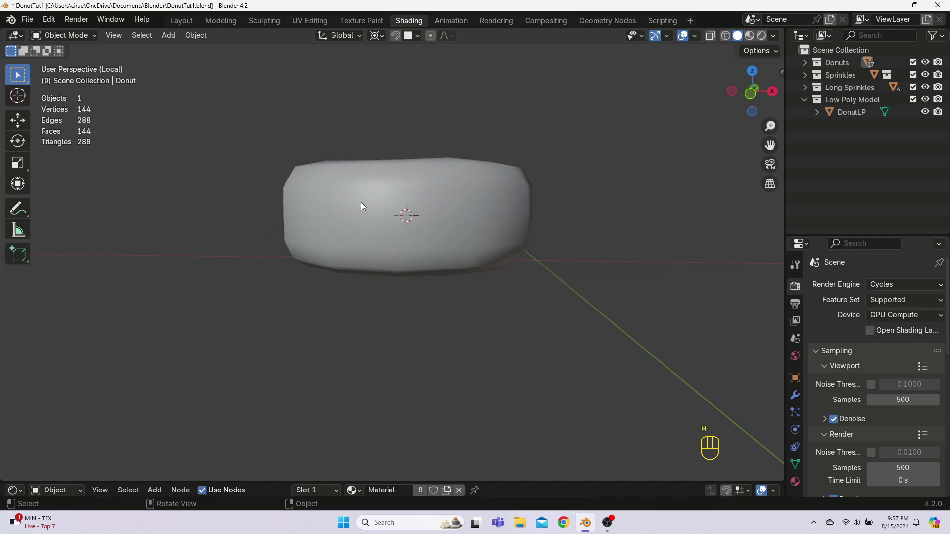
{"action": "left_click", "coordinate": [361, 201]}
{"action": "key", "text": "Tab"}
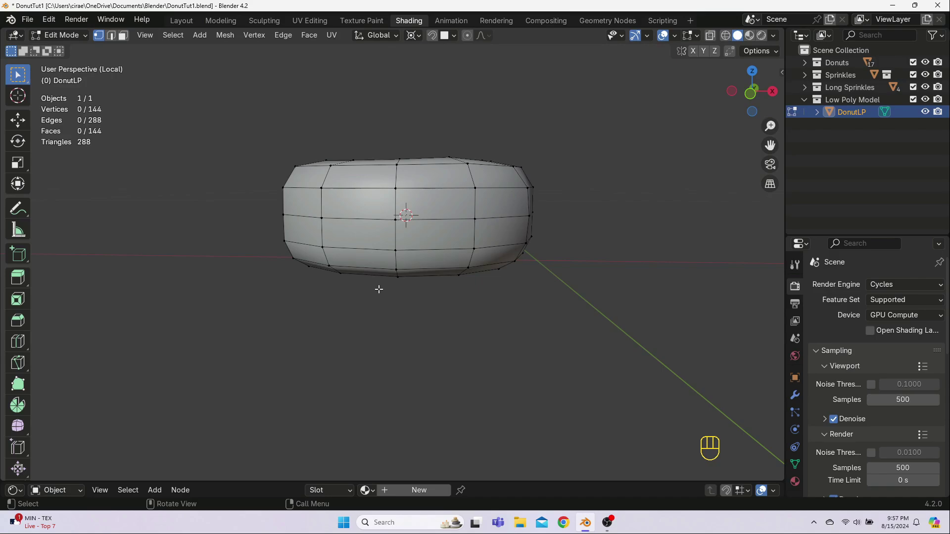
- Try dissolving the edge loop around DonutLP's outer middle in front view, and undo the dissolve
{"action": "key", "text": "KP_1"}
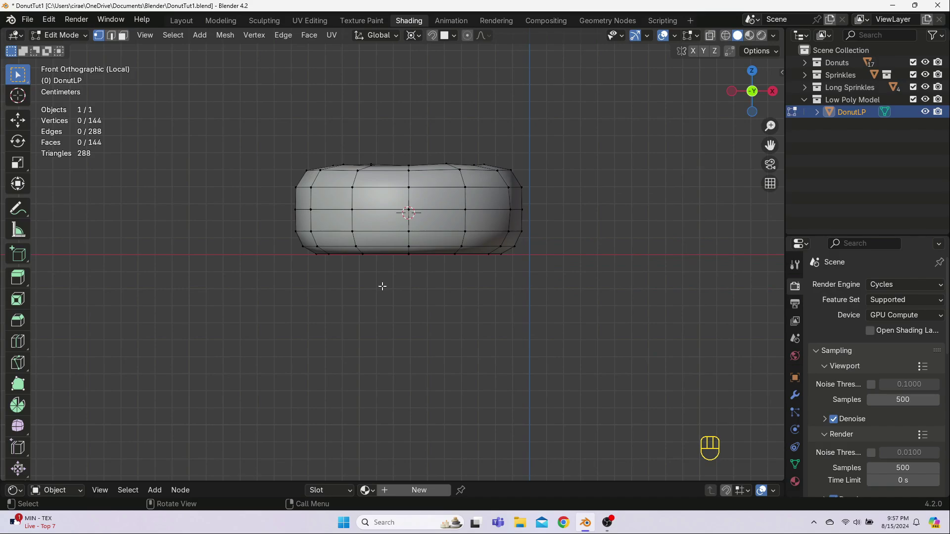
{"action": "scroll", "coordinate": [382, 286], "scroll_direction": "up", "scroll_amount": 2}
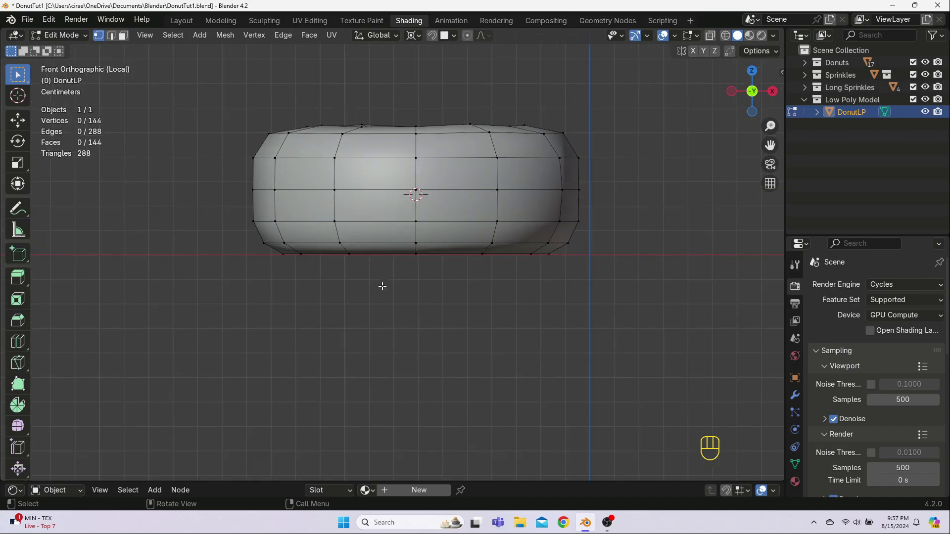
{"action": "left_click", "coordinate": [296, 189], "text": "alt"}
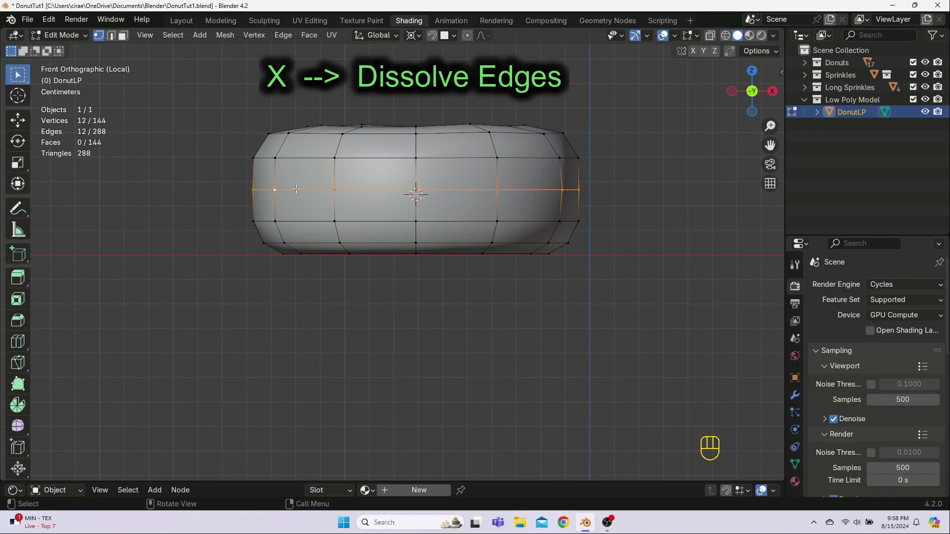
{"action": "key", "text": "x"}
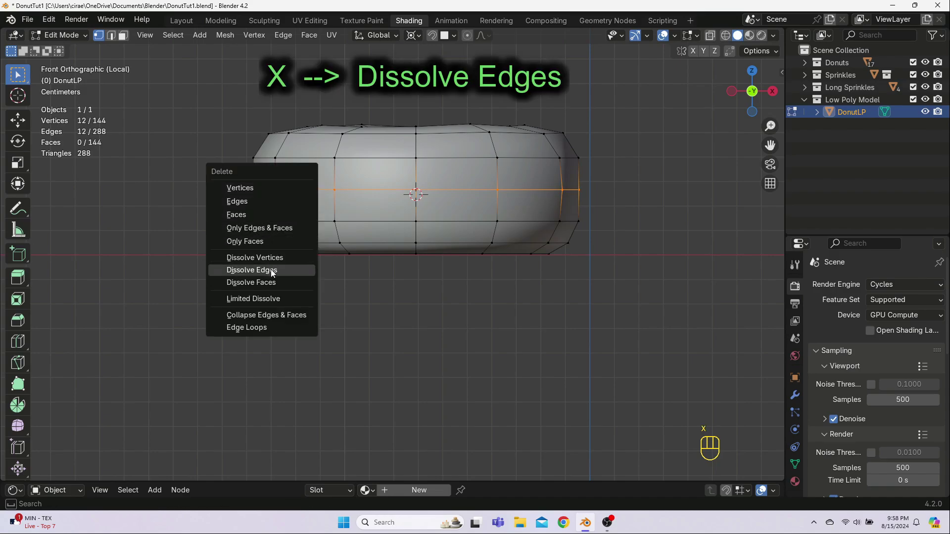
{"action": "left_click", "coordinate": [272, 271]}
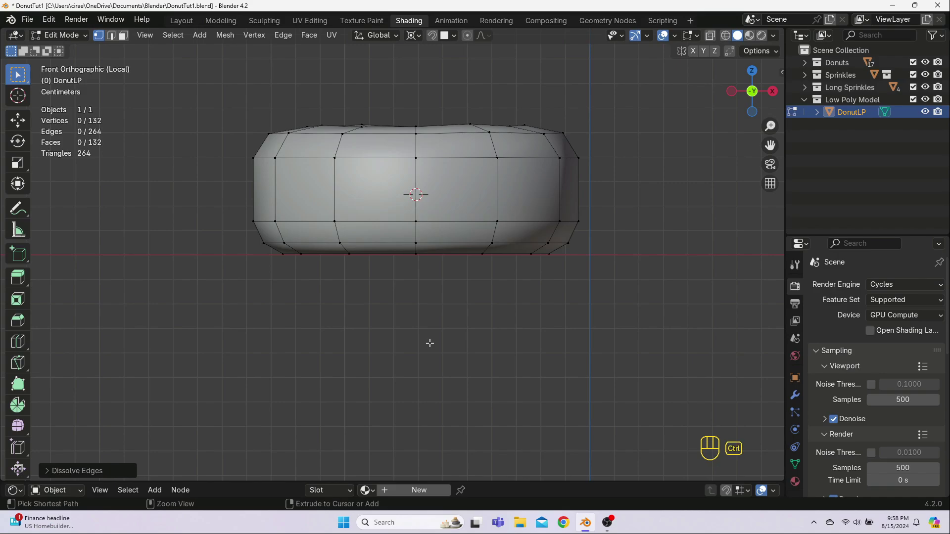
{"action": "key", "text": "ctrl+z"}
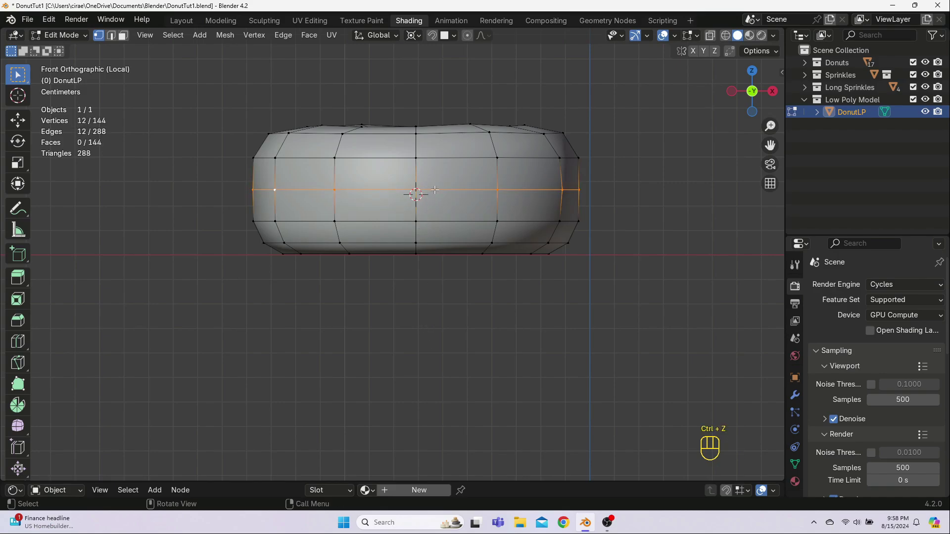
- Try sliding DonutLP's outer middle edge loop up onto the loop above it without Auto Merge, then undo the slide
{"action": "key", "text": "g"}
{"action": "key", "text": "g"}
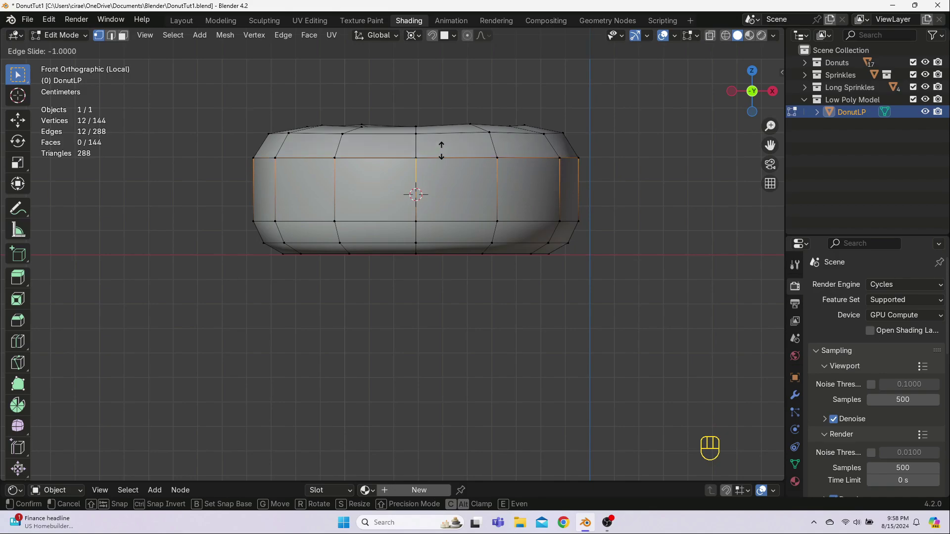
{"action": "left_click", "coordinate": [441, 151]}
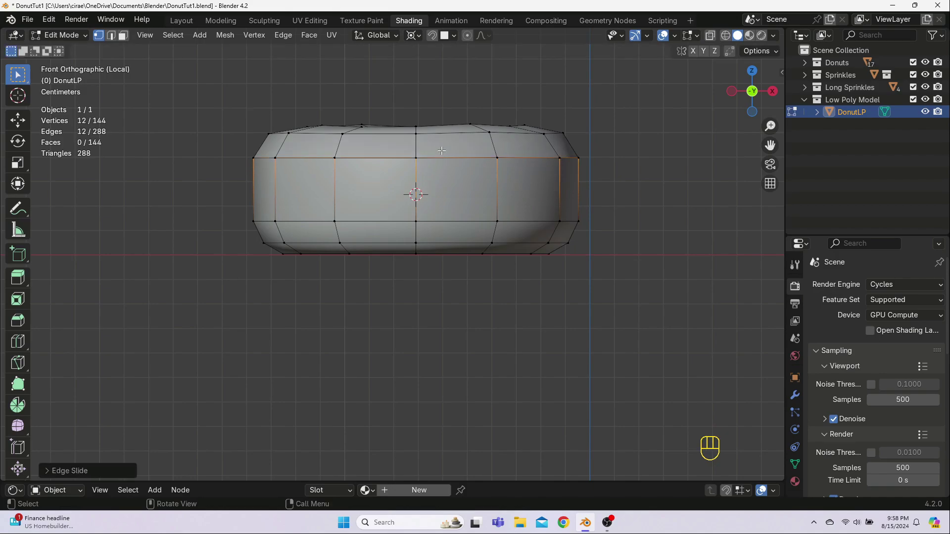
{"action": "left_click", "coordinate": [414, 159]}
{"action": "key", "text": "g"}
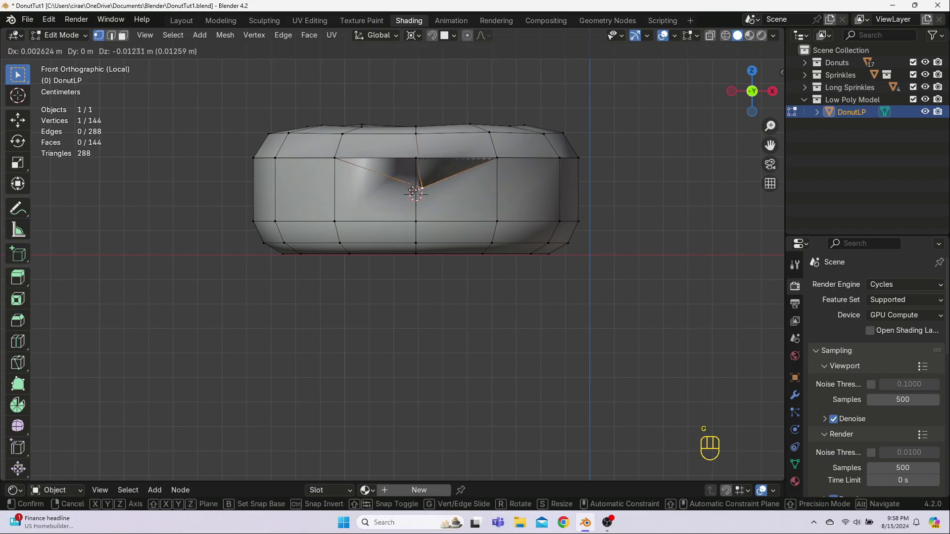
{"action": "right_click", "coordinate": [450, 168]}
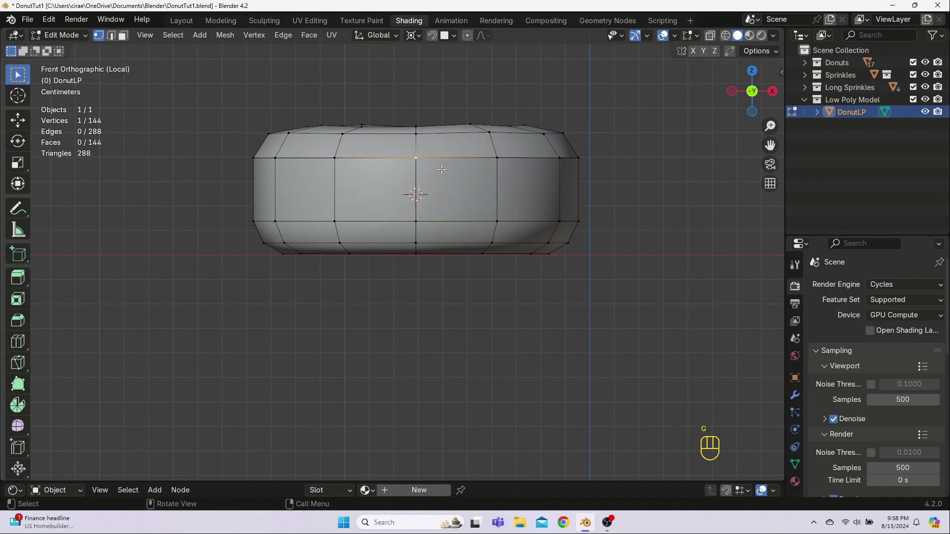
{"action": "key", "text": "ctrl+z"}
{"action": "key", "text": "ctrl+z"}
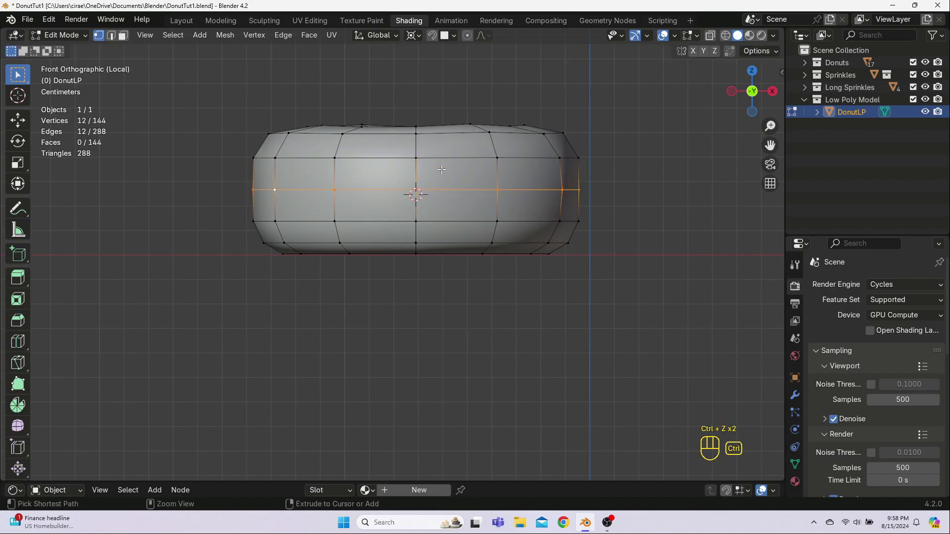
- Slide the outer middle edge loop up onto the loop above with Auto Merge Vertices enabled, and turn Auto Merge back off
{"action": "left_click", "coordinate": [730, 52]}
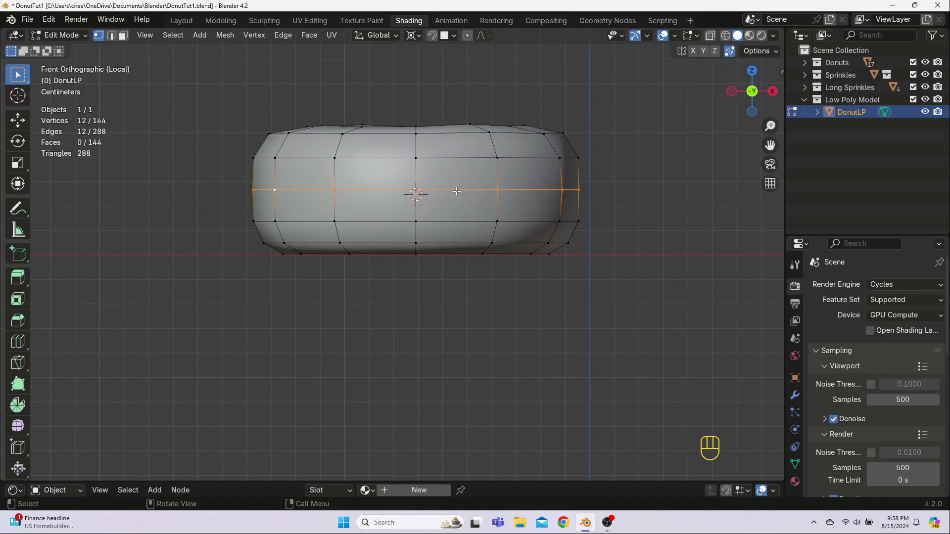
{"action": "key", "text": "g"}
{"action": "key", "text": "g"}
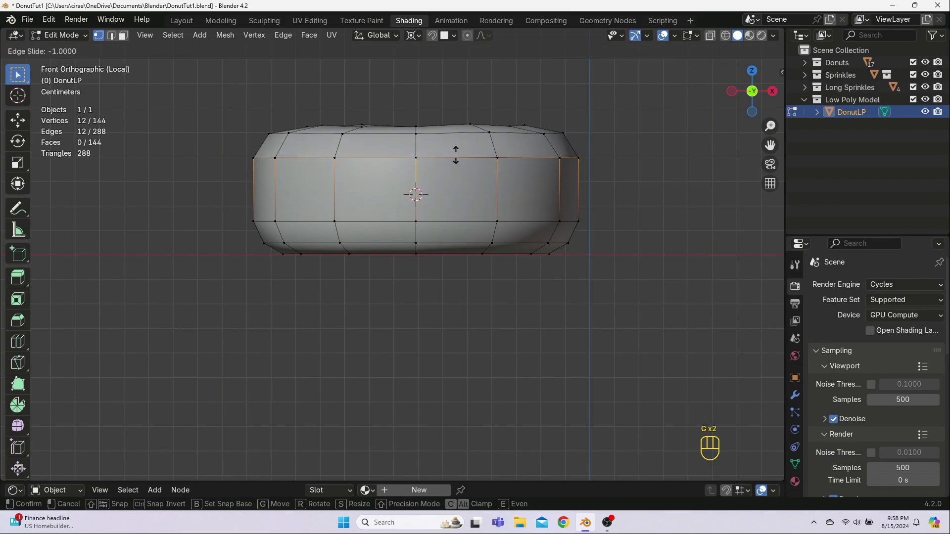
{"action": "left_click", "coordinate": [453, 157]}
{"action": "left_click", "coordinate": [415, 158]}
{"action": "key", "text": "g"}
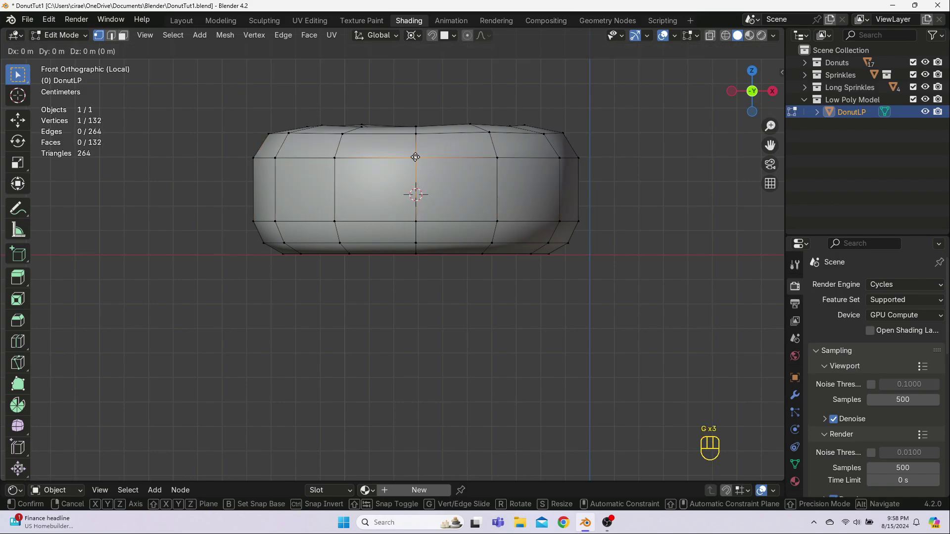
{"action": "right_click", "coordinate": [413, 160]}
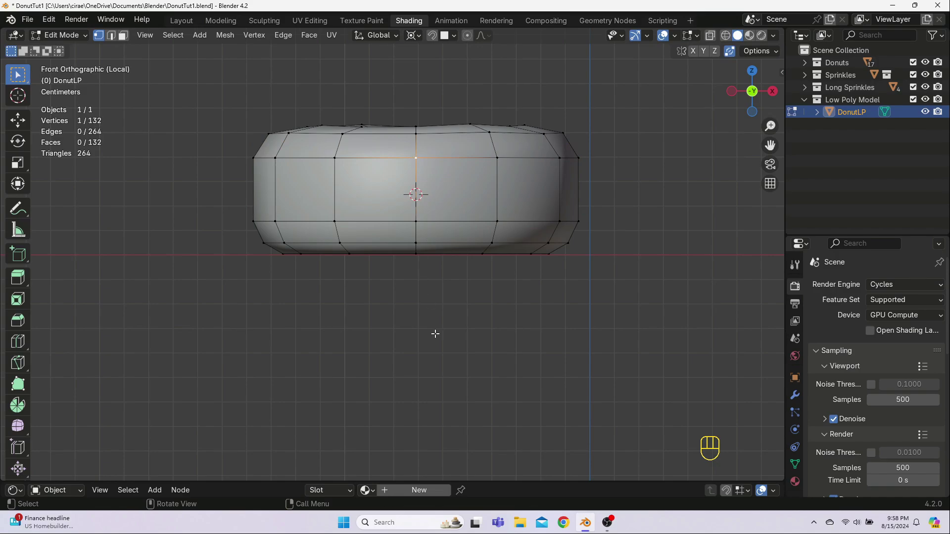
{"action": "left_click", "coordinate": [433, 317]}
{"action": "left_click", "coordinate": [731, 52]}
- Dissolve the middle edge loop on the inner wall of DonutLP's hole
{"action": "middle_click_drag", "start_coordinate": [435, 292], "coordinate": [380, 296]}
{"action": "middle_click_drag", "start_coordinate": [368, 191], "coordinate": [435, 185]}
{"action": "left_click", "coordinate": [435, 185]}
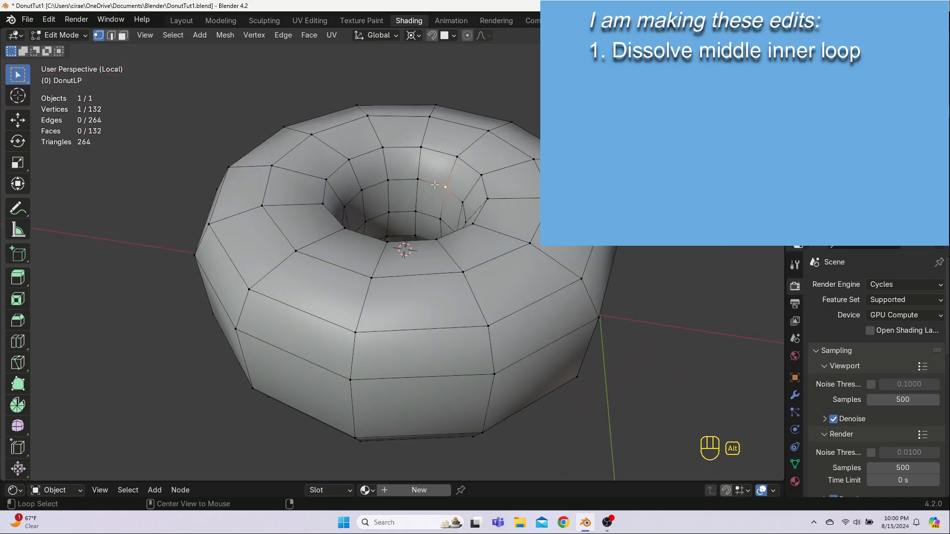
{"action": "left_click", "coordinate": [435, 185], "text": "alt"}
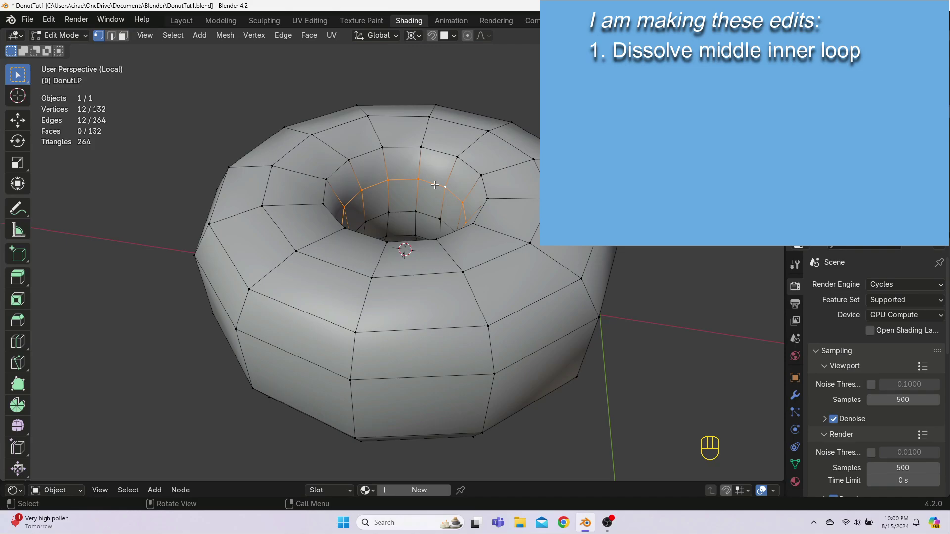
{"action": "key", "text": "x"}
{"action": "left_click", "coordinate": [426, 197]}
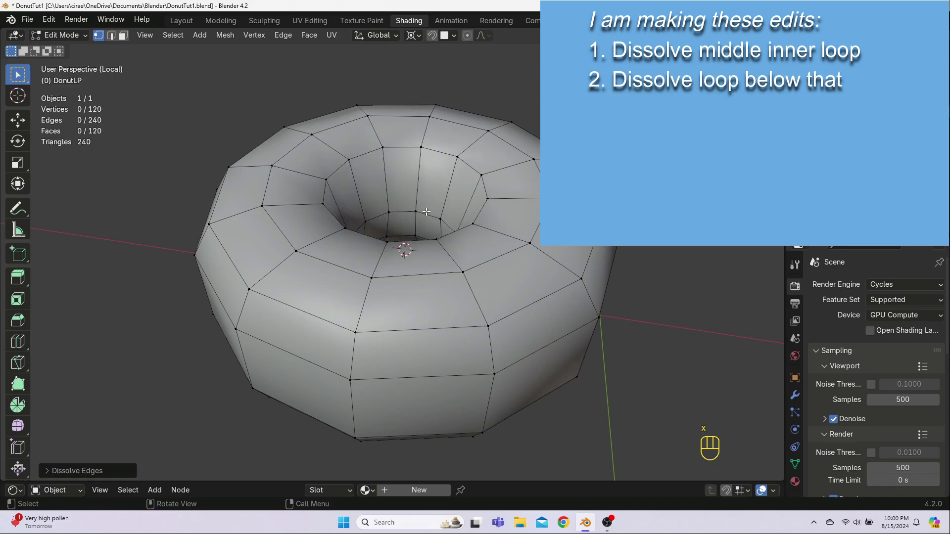
- Dissolve the lower edge loop remaining on the inner wall of DonutLP's hole
{"action": "middle_click_drag", "start_coordinate": [427, 212], "coordinate": [331, 204]}
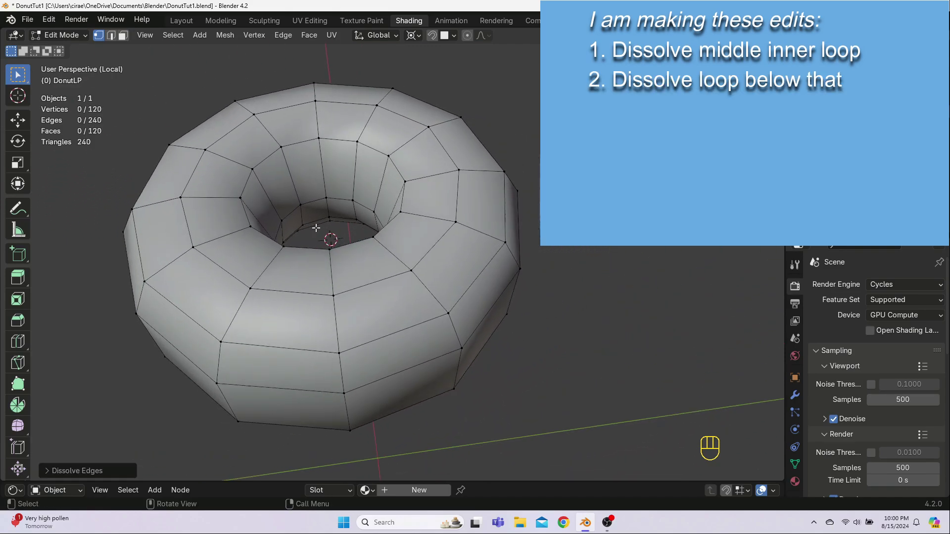
{"action": "left_click", "coordinate": [339, 197], "text": "alt"}
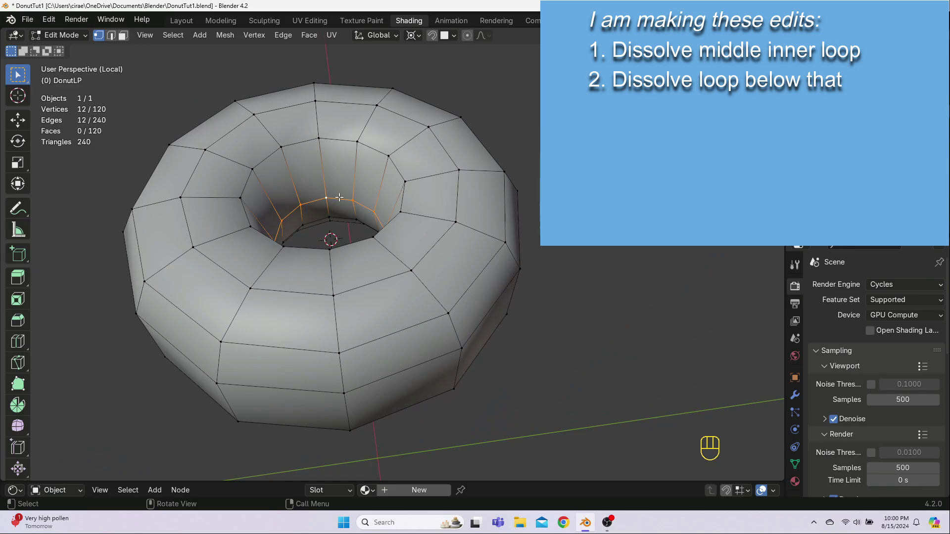
{"action": "key", "text": "x"}
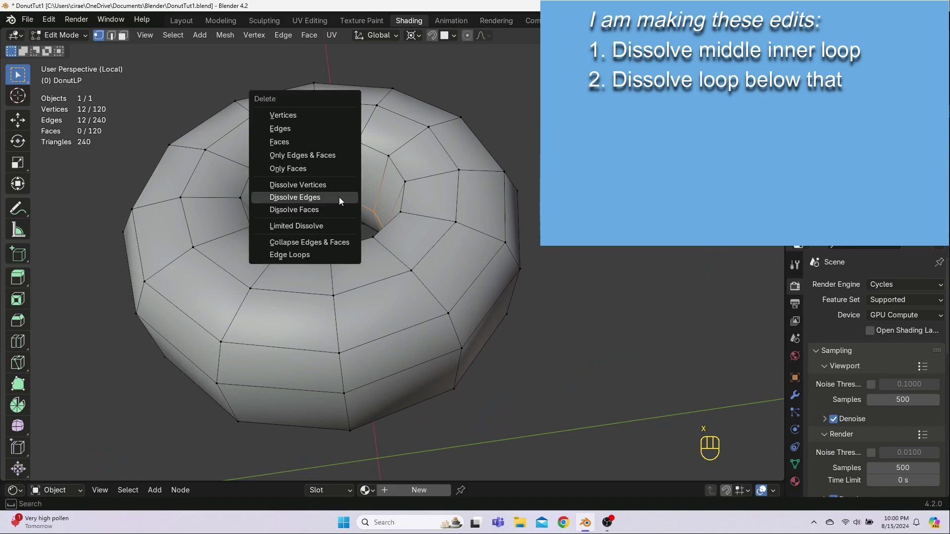
{"action": "left_click", "coordinate": [339, 196]}
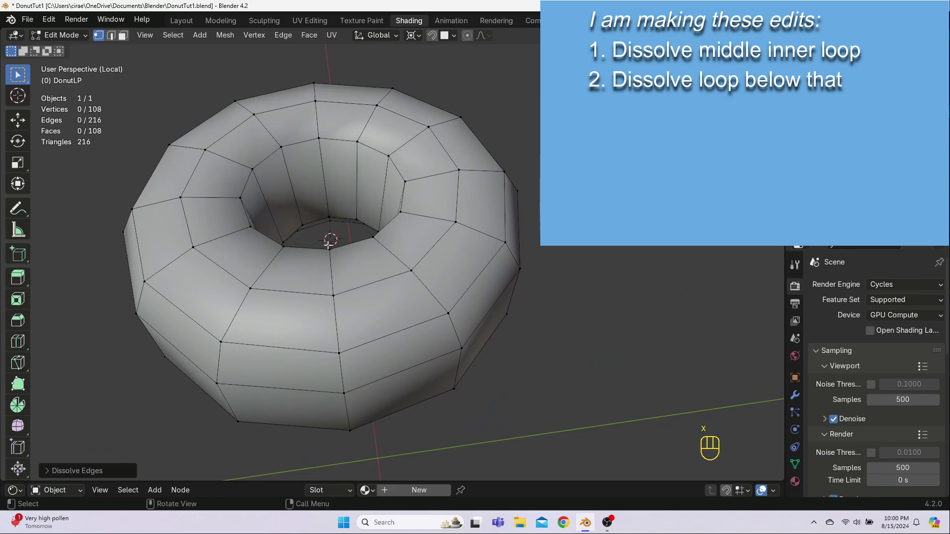
- Slide the bottom outside edge loop up by a factor of about 0.32 in front view, and check the silhouette in Object Mode
{"action": "middle_click_drag", "start_coordinate": [328, 244], "coordinate": [409, 228]}
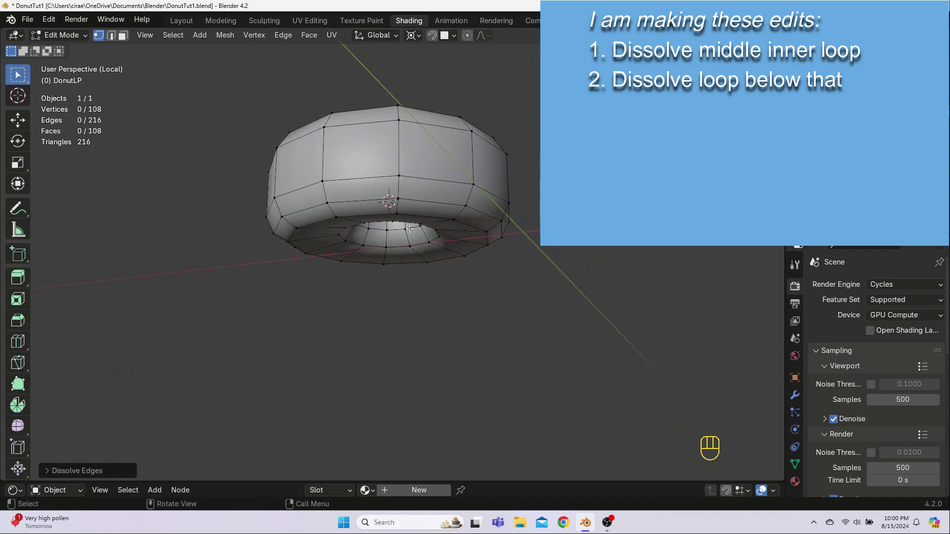
{"action": "key", "text": "KP_1"}
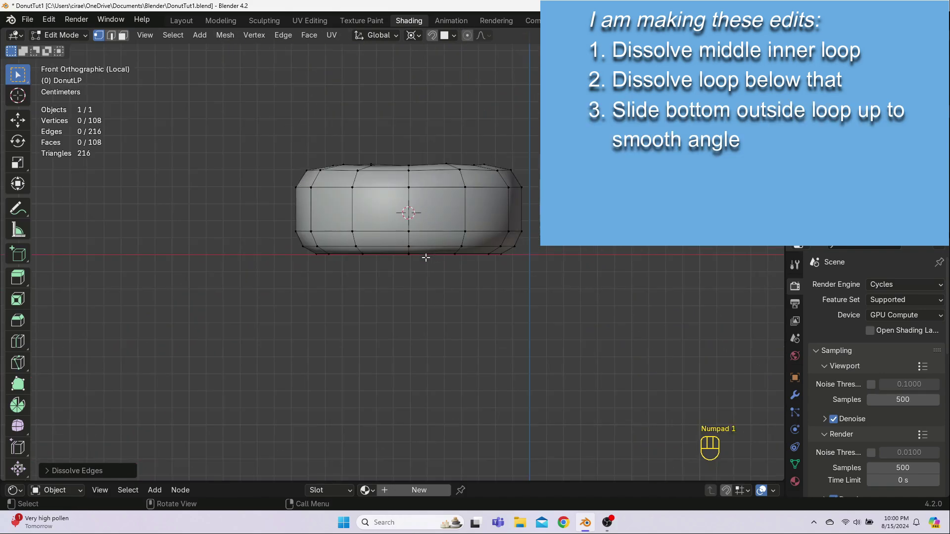
{"action": "left_click", "coordinate": [347, 246], "text": "alt"}
{"action": "key", "text": "g"}
{"action": "key", "text": "g"}
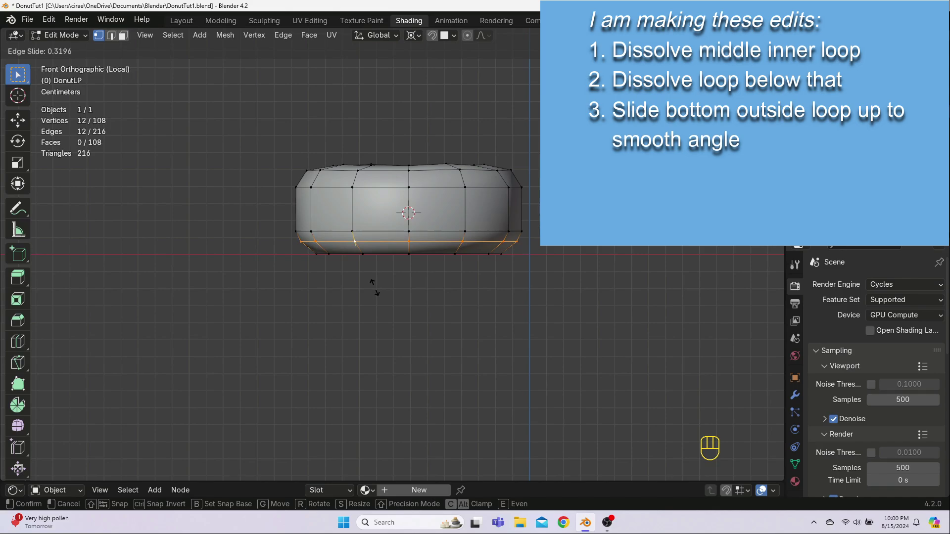
{"action": "left_click", "coordinate": [373, 288]}
{"action": "left_click", "coordinate": [373, 289]}
{"action": "key", "text": "Tab"}
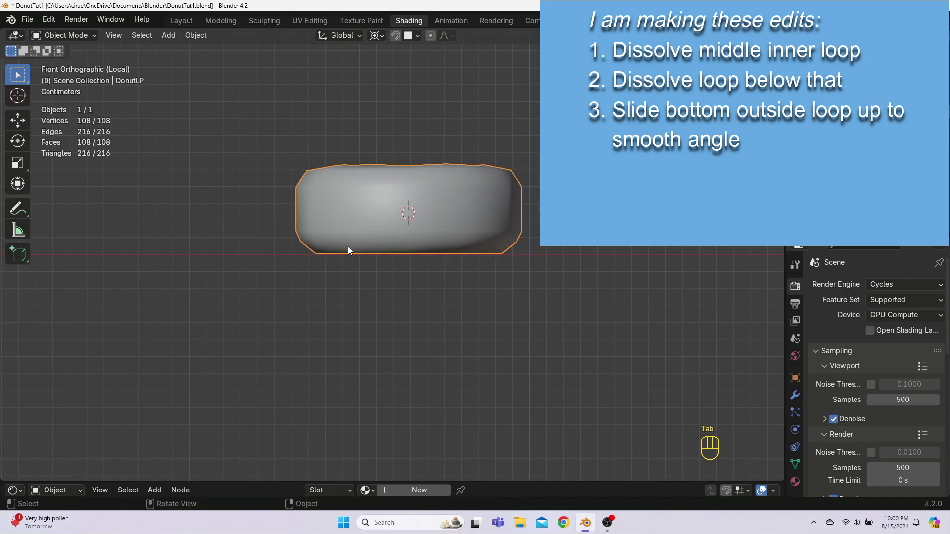
{"action": "key", "text": "Tab"}
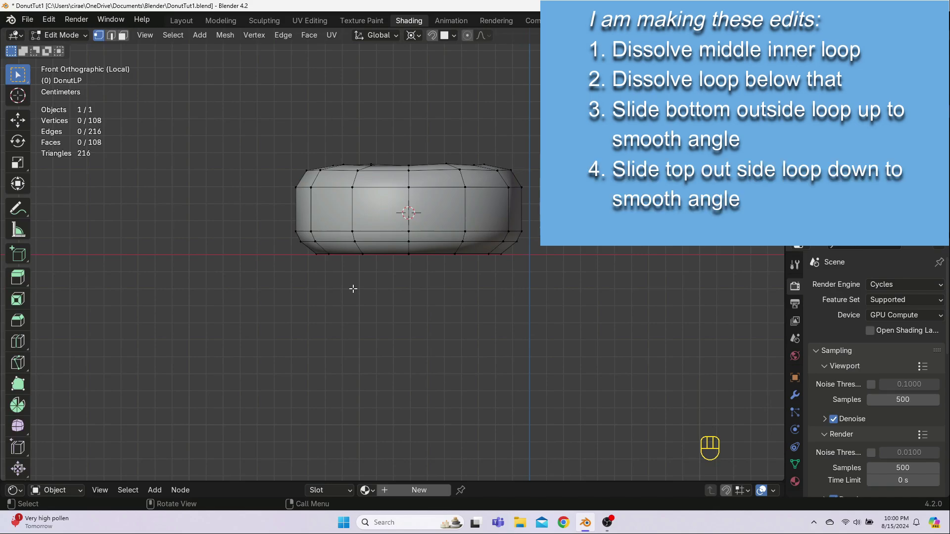
- Slide the top outside edge loop down by a factor of about -0.27 in front view, and check the silhouette in Object Mode
{"action": "left_click", "coordinate": [344, 171], "text": "alt"}
{"action": "key", "text": "g"}
{"action": "key", "text": "g"}
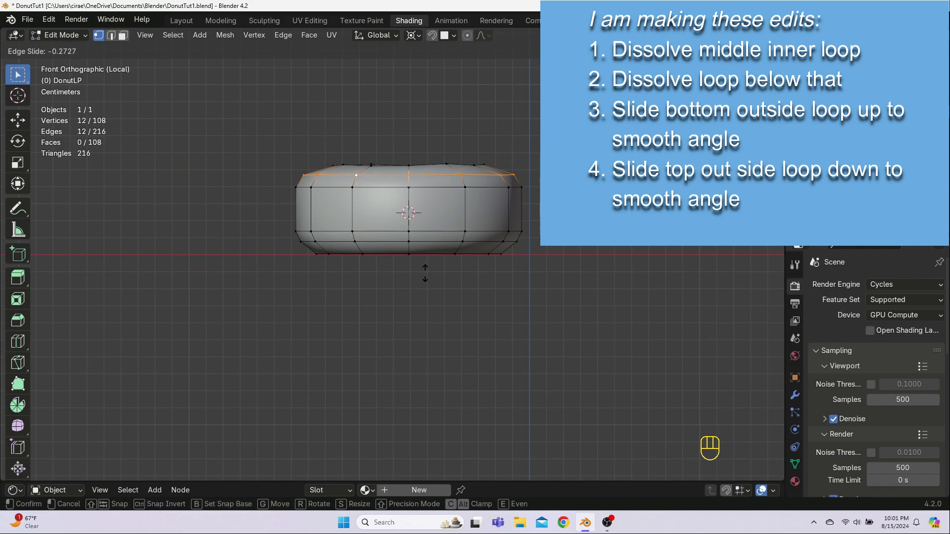
{"action": "left_click", "coordinate": [425, 273]}
{"action": "left_click", "coordinate": [406, 287]}
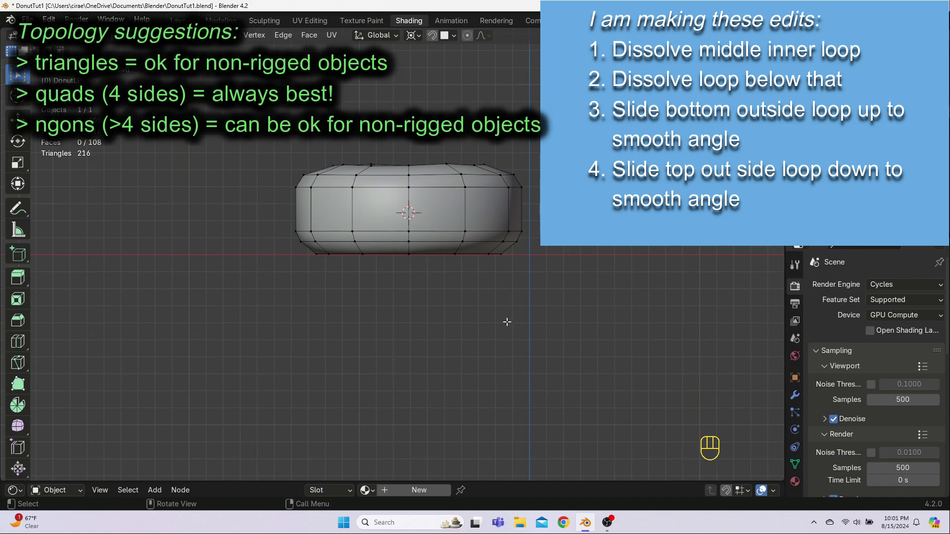
{"action": "key", "text": "Tab"}
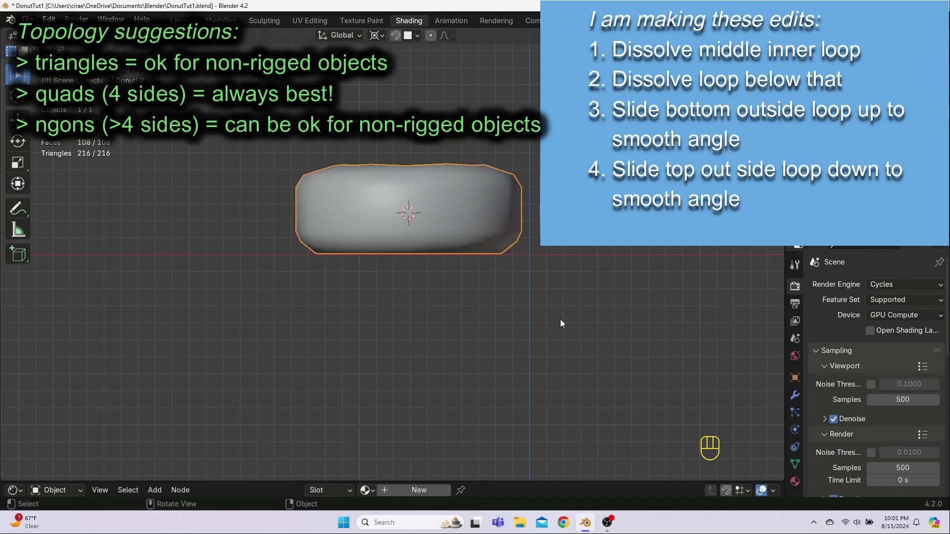
{"action": "key", "text": "Tab"}
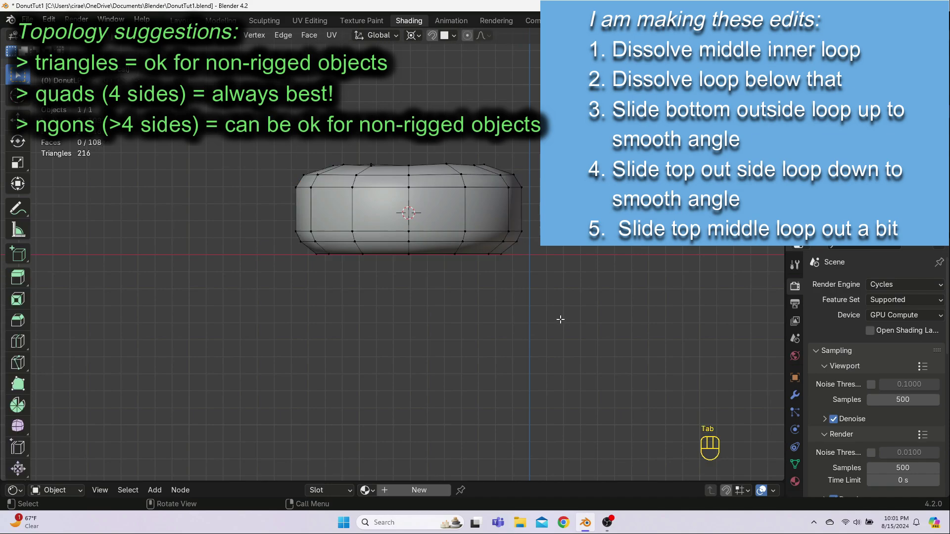
- Slide the top middle edge loop slightly outward in top view
{"action": "key", "text": "KP_7"}
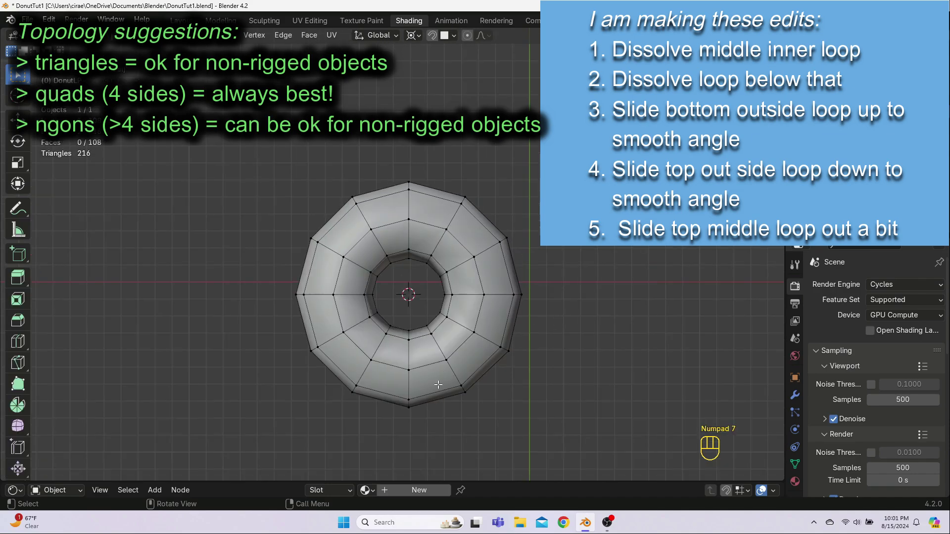
{"action": "left_click", "coordinate": [392, 365], "text": "alt"}
{"action": "key", "text": "g"}
{"action": "key", "text": "g"}
{"action": "left_click", "coordinate": [381, 373]}
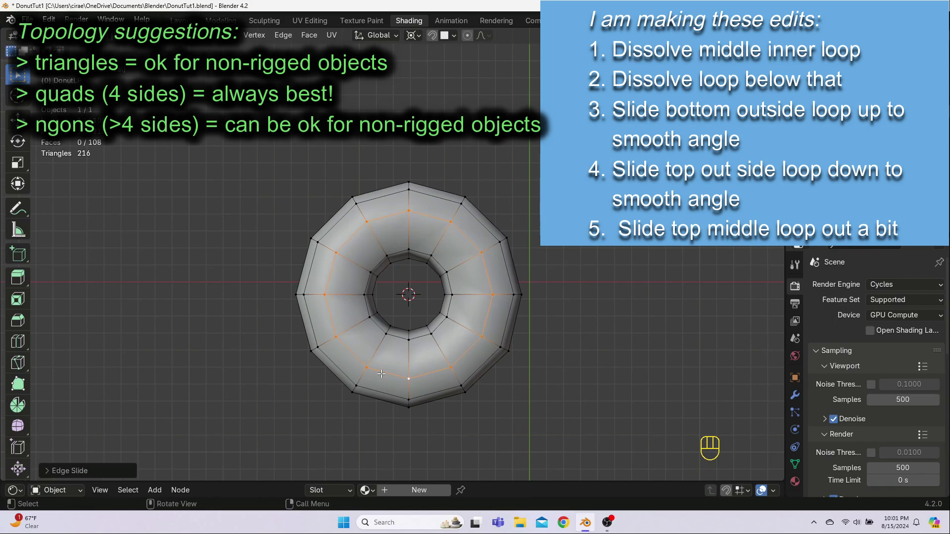
- Check DonutLP's shape and triangle count from the front and from above in Object Mode and Edit Mode
{"action": "key", "text": "KP_1"}
{"action": "key", "text": "Tab"}
{"action": "scroll", "coordinate": [398, 317], "scroll_direction": "down", "scroll_amount": 1}
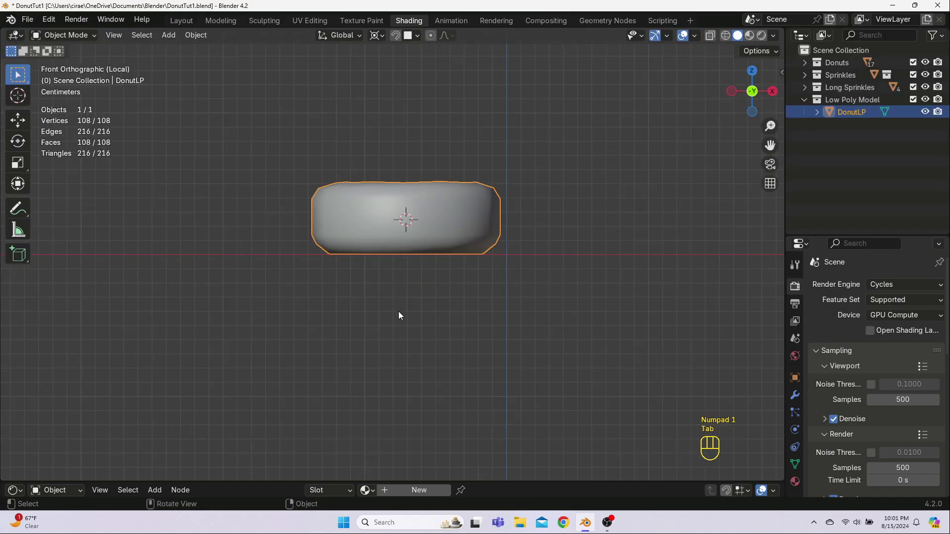
{"action": "mouse_move", "coordinate": [398, 298]}
{"action": "middle_mouse_down"}
{"action": "mouse_move", "coordinate": [492, 322]}
{"action": "mouse_move", "coordinate": [384, 307]}
{"action": "mouse_move", "coordinate": [395, 231]}
{"action": "mouse_move", "coordinate": [345, 195]}
{"action": "mouse_move", "coordinate": [318, 257]}
{"action": "mouse_move", "coordinate": [337, 312]}
{"action": "mouse_move", "coordinate": [399, 340]}
{"action": "mouse_move", "coordinate": [374, 316]}
{"action": "mouse_move", "coordinate": [385, 306]}
{"action": "middle_mouse_up"}
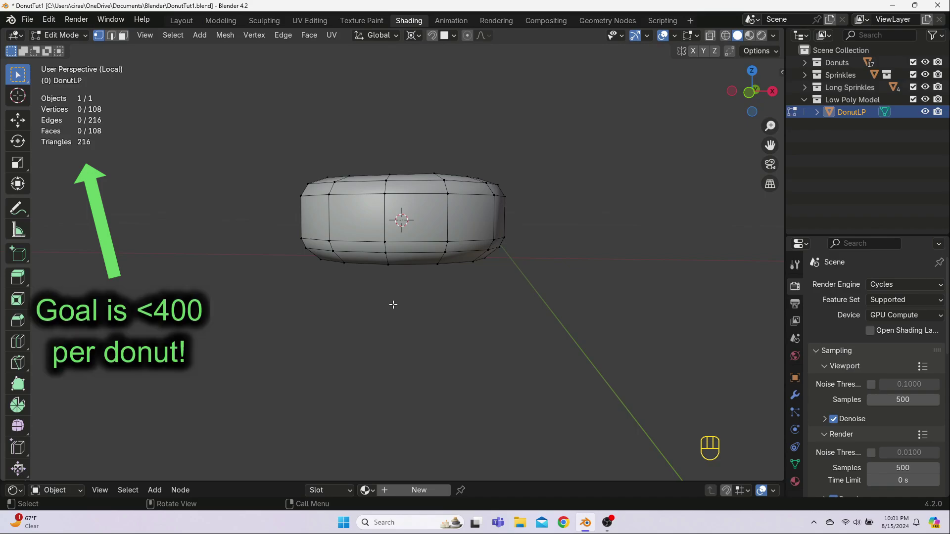
{"action": "key", "text": "KP_7"}
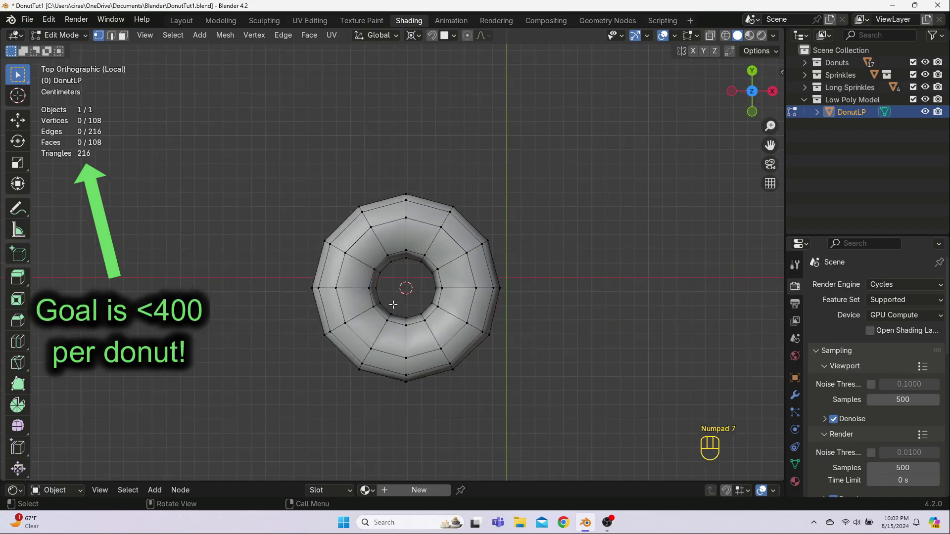
{"action": "key", "text": "Tab"}
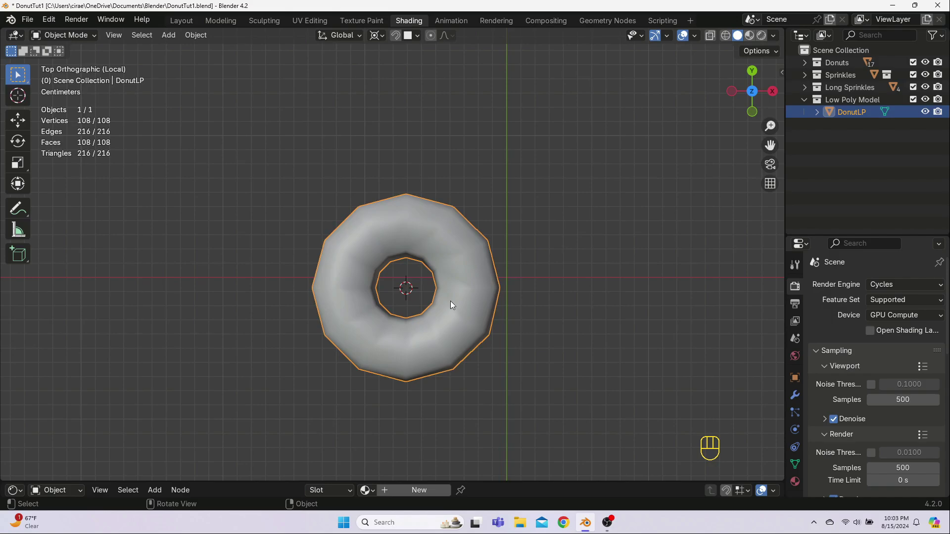
{"action": "key", "text": "Tab"}
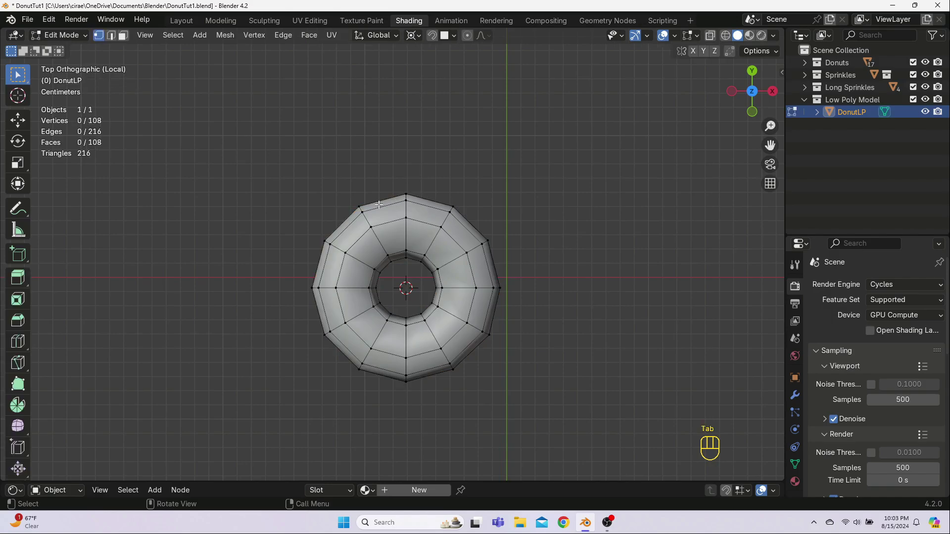
- Select the face loop around DonutLP's upper outer rim to examine it, then clear the selection
{"action": "key", "text": "3"}
{"action": "left_click", "coordinate": [378, 206], "text": "alt"}
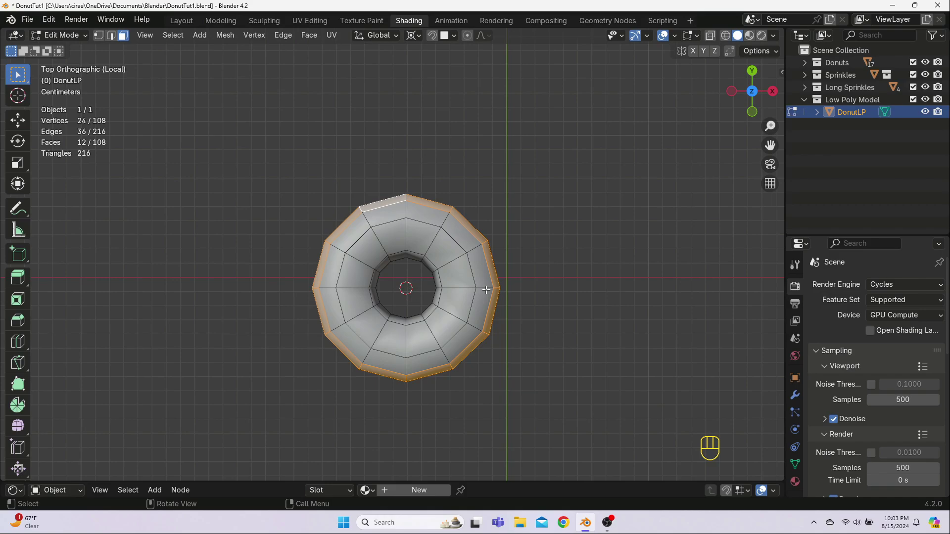
{"action": "left_click", "coordinate": [500, 223]}
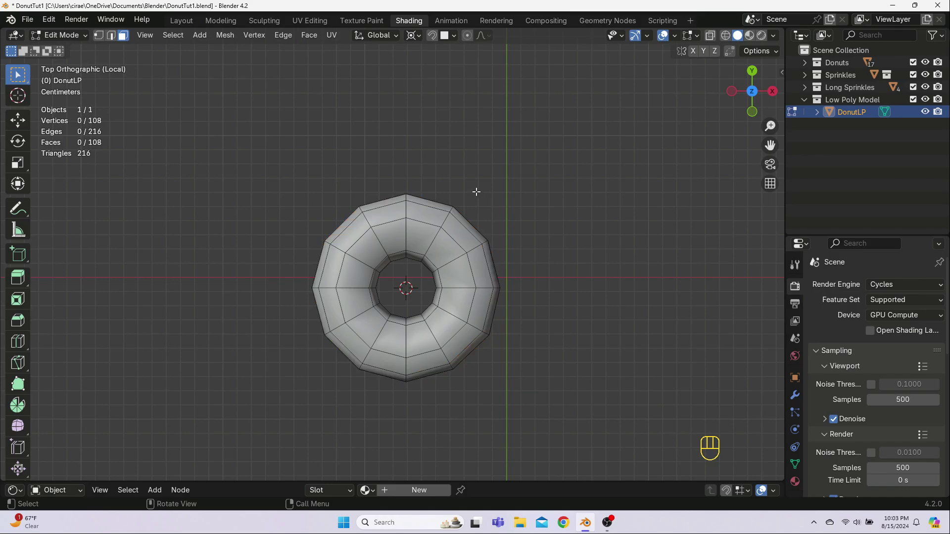
- Knife-cut an edge across the outer rim face between 12 and 1 o'clock in top view, and move it outward about 0.002 m
{"action": "key", "text": "1"}
{"action": "scroll", "coordinate": [450, 267], "scroll_direction": "up", "scroll_amount": 5}
{"action": "middle_click_drag", "start_coordinate": [448, 319], "coordinate": [445, 339], "text": "shift"}
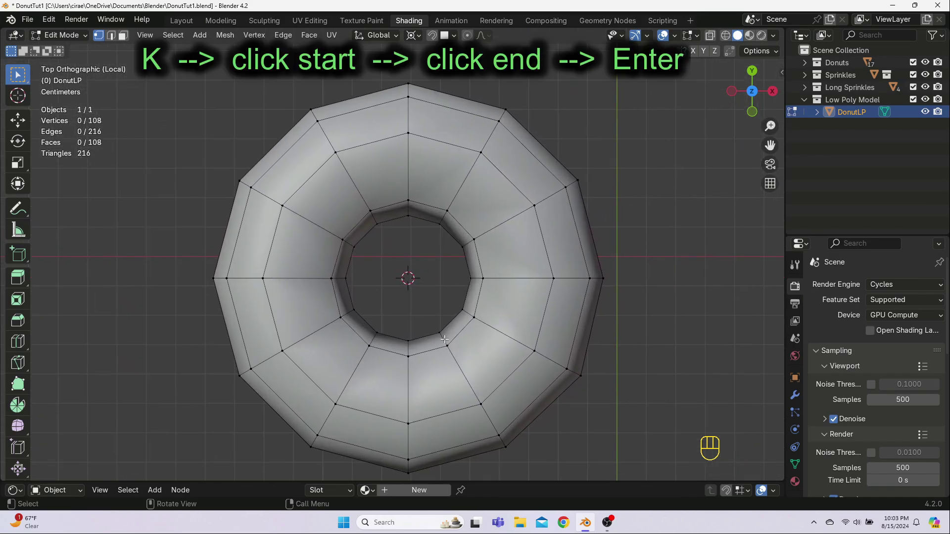
{"action": "key", "text": "k"}
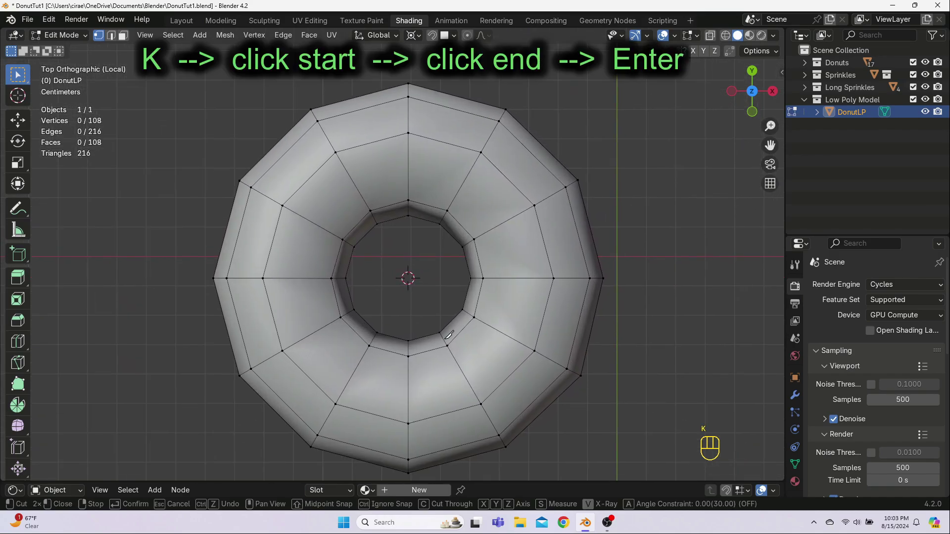
{"action": "left_click", "coordinate": [454, 109]}
{"action": "left_click", "coordinate": [458, 96]}
{"action": "key", "text": "Return"}
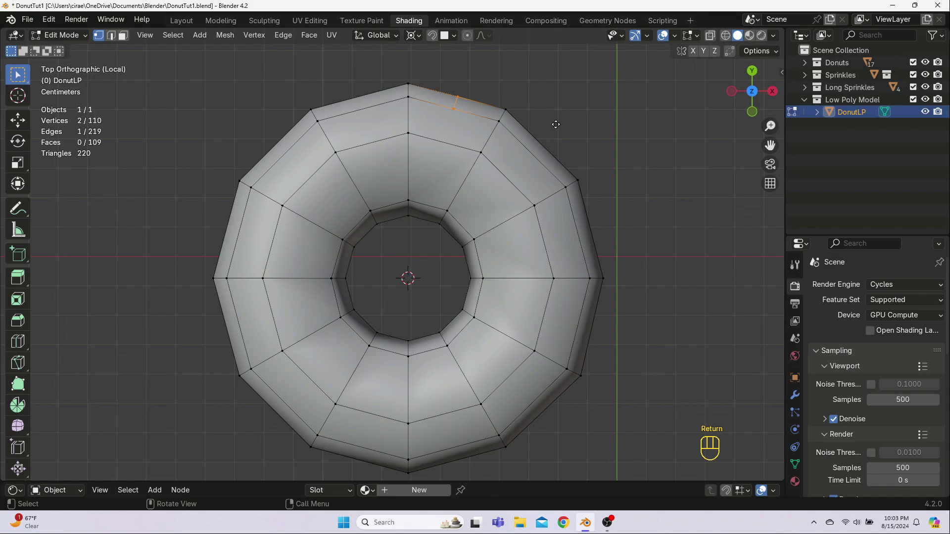
{"action": "key", "text": "g"}
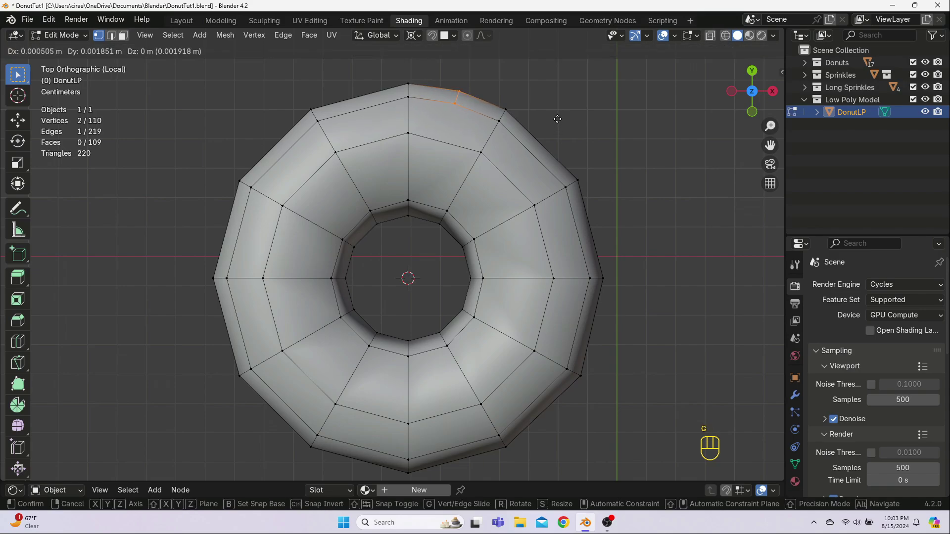
{"action": "left_click", "coordinate": [558, 121]}
{"action": "left_click", "coordinate": [565, 130]}
- Knife-cut the outer rim face between 1 and 2 o'clock at its middle, and move the new edge outward about 0.002 m
{"action": "key", "text": "k"}
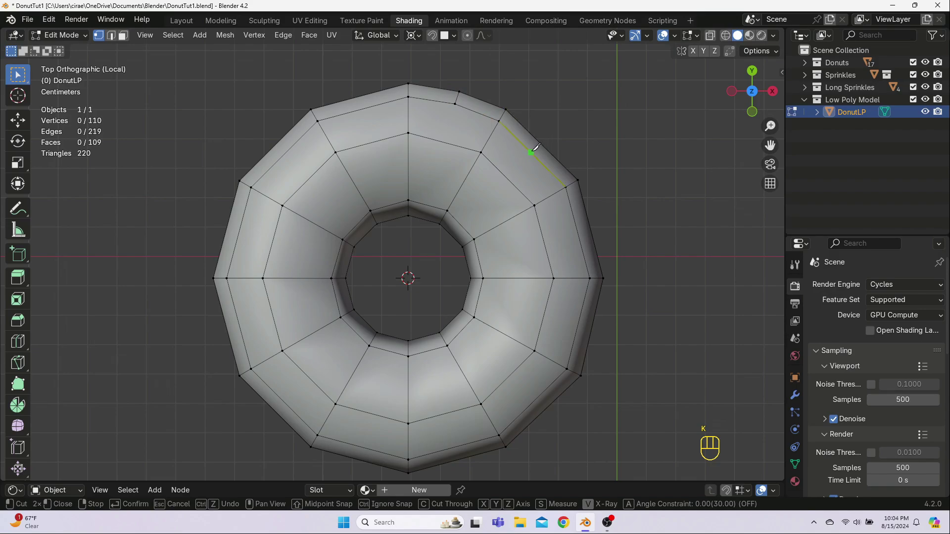
{"action": "left_click", "coordinate": [532, 153]}
{"action": "left_click", "coordinate": [542, 144]}
{"action": "key", "text": "Return"}
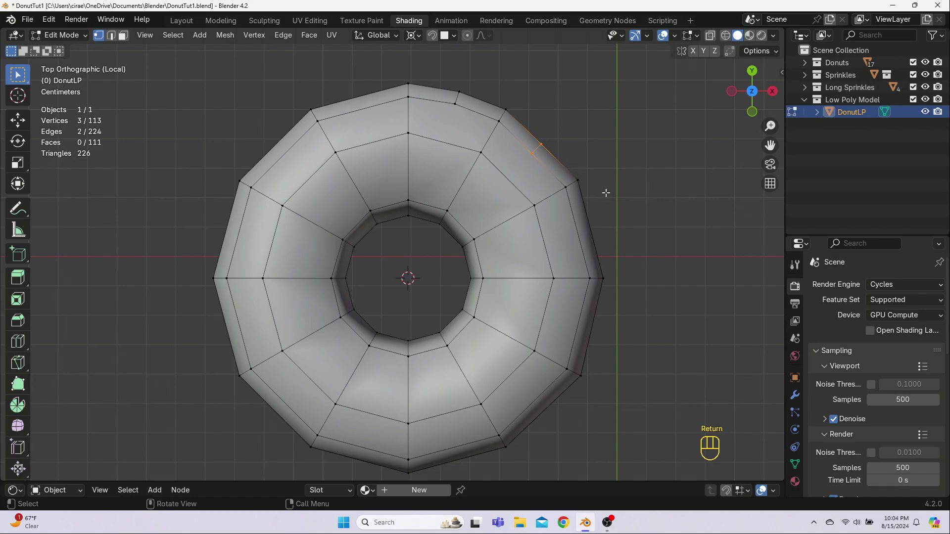
{"action": "key", "text": "g"}
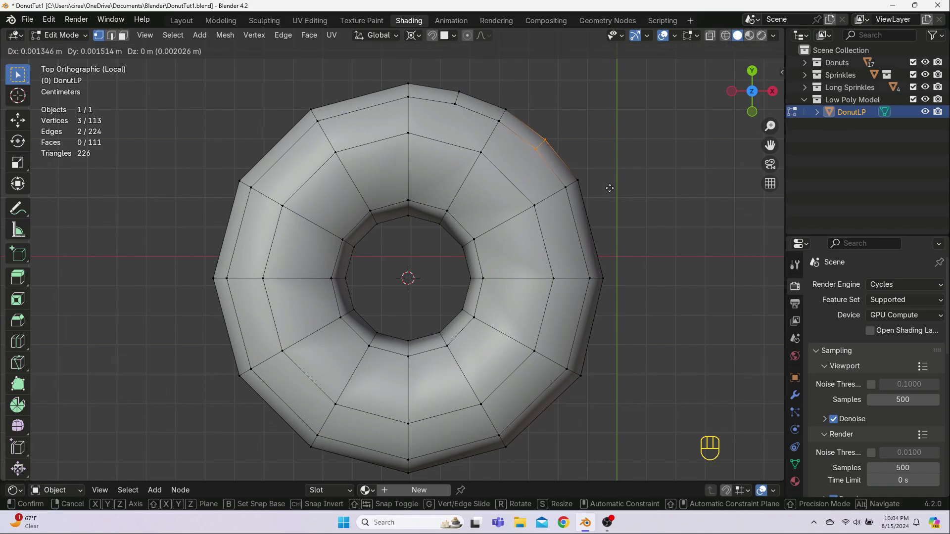
{"action": "left_click", "coordinate": [610, 188]}
{"action": "key", "text": "alt+a"}
- Knife-cut the outer rim faces directly above and below 3 o'clock, moving each new edge slightly outward to round the rim
{"action": "key", "text": "k"}
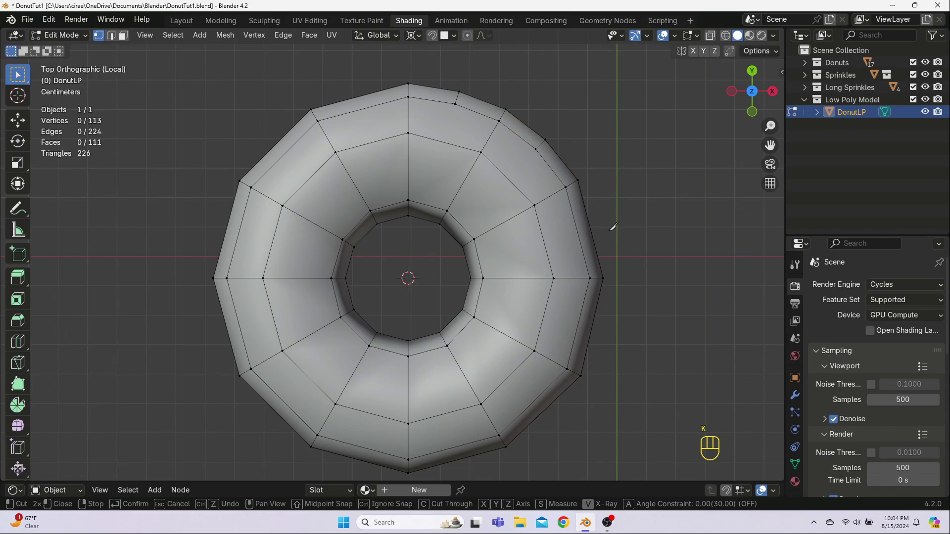
{"action": "left_click", "coordinate": [591, 227]}
{"action": "key", "text": "Return"}
{"action": "key", "text": "g"}
{"action": "left_click", "coordinate": [638, 297]}
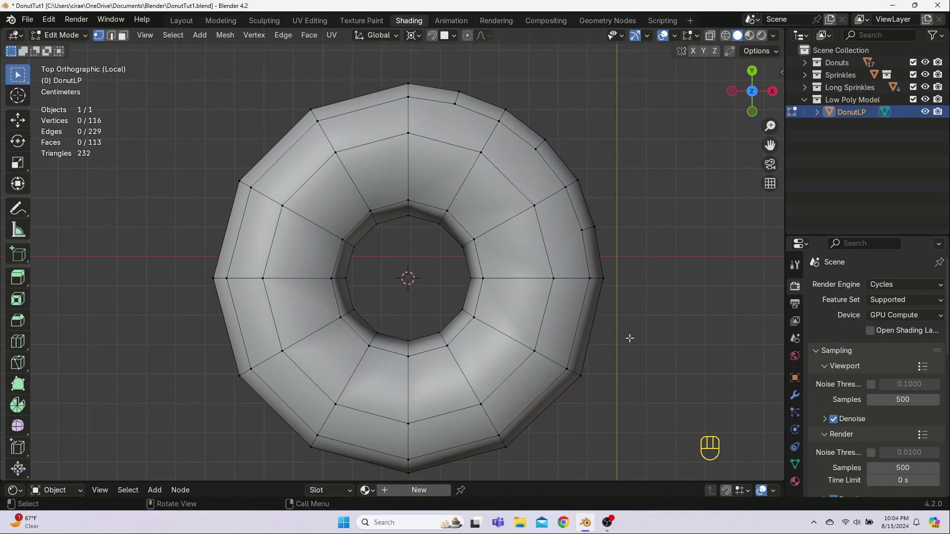
{"action": "key", "text": "alt+a"}
{"action": "key", "text": "k"}
{"action": "left_click", "coordinate": [593, 324]}
{"action": "key", "text": "Return"}
{"action": "key", "text": "g"}
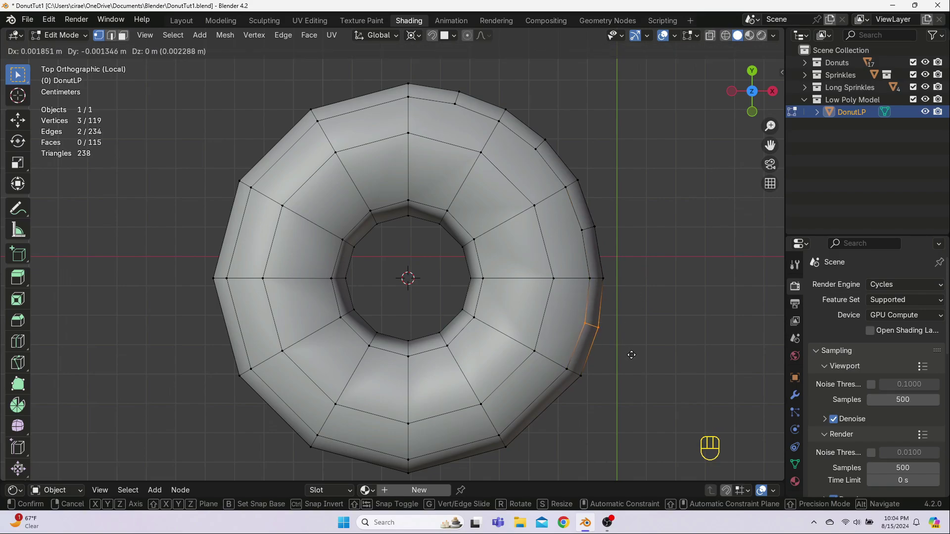
{"action": "left_click", "coordinate": [626, 351]}
{"action": "key", "text": "alt+a"}
- Knife-cut the outer rim faces between 4 and 6 o'clock, moving each new middle edge slightly outward
{"action": "key", "text": "k"}
{"action": "left_click", "coordinate": [536, 400]}
{"action": "key", "text": "Return"}
{"action": "key", "text": "g"}
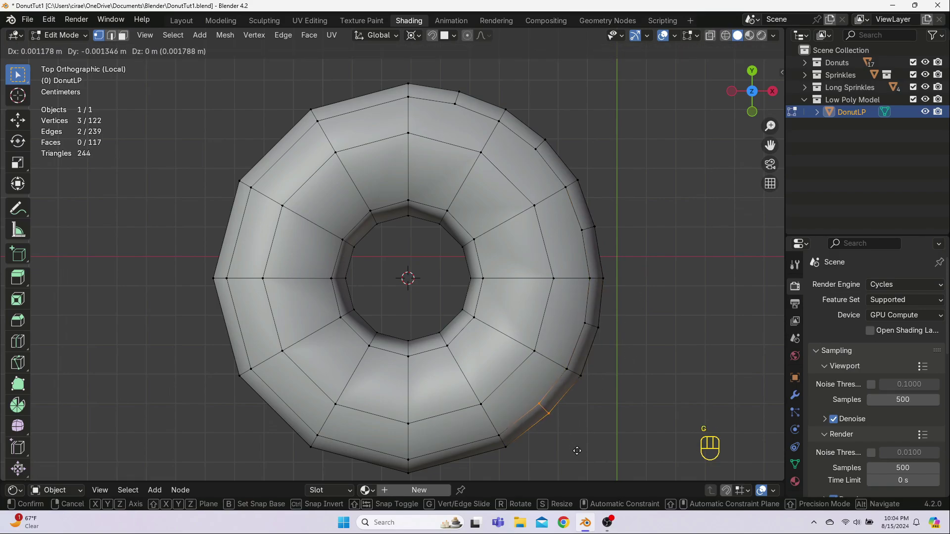
{"action": "left_click", "coordinate": [494, 465]}
{"action": "key", "text": "alt+a"}
{"action": "scroll", "coordinate": [494, 465], "scroll_direction": "down", "scroll_amount": 2, "text": "ctrl"}
{"action": "key", "text": "k"}
{"action": "left_click", "coordinate": [456, 432]}
{"action": "left_click", "coordinate": [460, 444]}
{"action": "key", "text": "Return"}
{"action": "key", "text": "g"}
{"action": "left_click", "coordinate": [490, 466]}
{"action": "key", "text": "alt+a"}
- Knife-cut the outer rim faces between 6 and 8 o'clock, and pull each new middle edge slightly outward
{"action": "key", "text": "k"}
{"action": "left_click", "coordinate": [361, 432]}
{"action": "left_click", "coordinate": [360, 445]}
{"action": "key", "text": "Return"}
{"action": "key", "text": "g"}
{"action": "left_click", "coordinate": [357, 461]}
{"action": "key", "text": "alt+a"}
{"action": "key", "text": "k"}
{"action": "left_click", "coordinate": [280, 383]}
{"action": "left_click", "coordinate": [271, 391]}
{"action": "key", "text": "Return"}
{"action": "key", "text": "g"}
{"action": "left_click", "coordinate": [269, 403]}
{"action": "key", "text": "alt+a"}
- Knife-cut the outer rim faces directly below and above 9 o'clock, moving each new edge slightly outward
{"action": "key", "text": "k"}
{"action": "left_click", "coordinate": [221, 308]}
{"action": "left_click", "coordinate": [234, 305]}
{"action": "key", "text": "Return"}
{"action": "key", "text": "g"}
{"action": "left_click", "coordinate": [217, 307]}
{"action": "key", "text": "alt+a"}
{"action": "key", "text": "k"}
{"action": "left_click", "coordinate": [226, 208]}
{"action": "left_click", "coordinate": [235, 208]}
{"action": "key", "text": "Return"}
{"action": "key", "text": "g"}
{"action": "left_click", "coordinate": [257, 189]}
- Knife-cut the outer rim faces between 10 and 12 o'clock, and move each new middle edge slightly outward to complete the rounding
{"action": "key", "text": "k"}
{"action": "left_click", "coordinate": [271, 124]}
{"action": "left_click", "coordinate": [279, 131]}
{"action": "key", "text": "Return"}
{"action": "key", "text": "g"}
{"action": "left_click", "coordinate": [307, 99]}
{"action": "key", "text": "alt+a"}
{"action": "key", "text": "k"}
{"action": "left_click", "coordinate": [353, 74]}
{"action": "left_click", "coordinate": [360, 84]}
{"action": "key", "text": "Return"}
{"action": "key", "text": "g"}
{"action": "left_click", "coordinate": [352, 72]}
{"action": "key", "text": "alt+a"}
- Nudge single outer rim vertices on the donut's right half in top view to even out the round silhouette
{"action": "key", "text": "Tab"}
{"action": "key", "text": "Tab"}
{"action": "left_click", "coordinate": [592, 207]}
{"action": "key", "text": "g"}
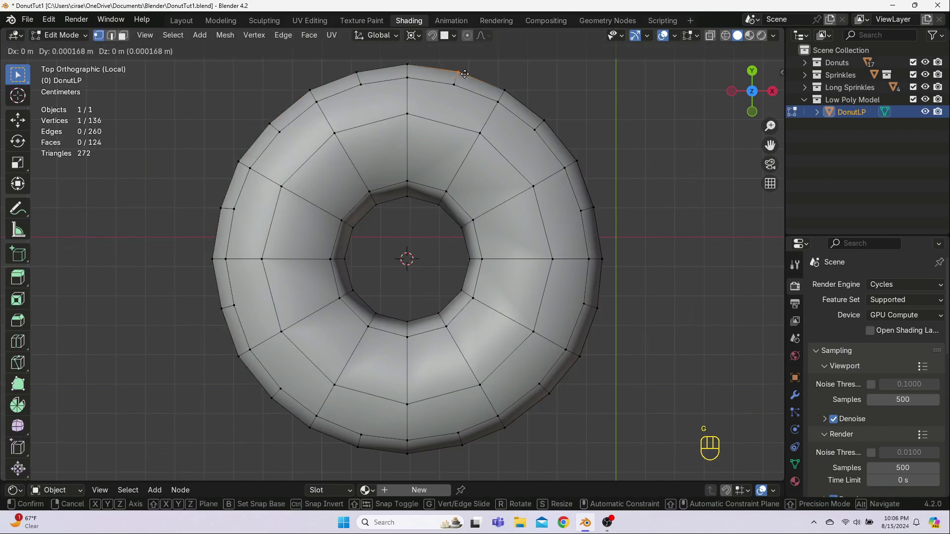
{"action": "key", "text": "g"}
{"action": "left_click", "coordinate": [596, 201]}
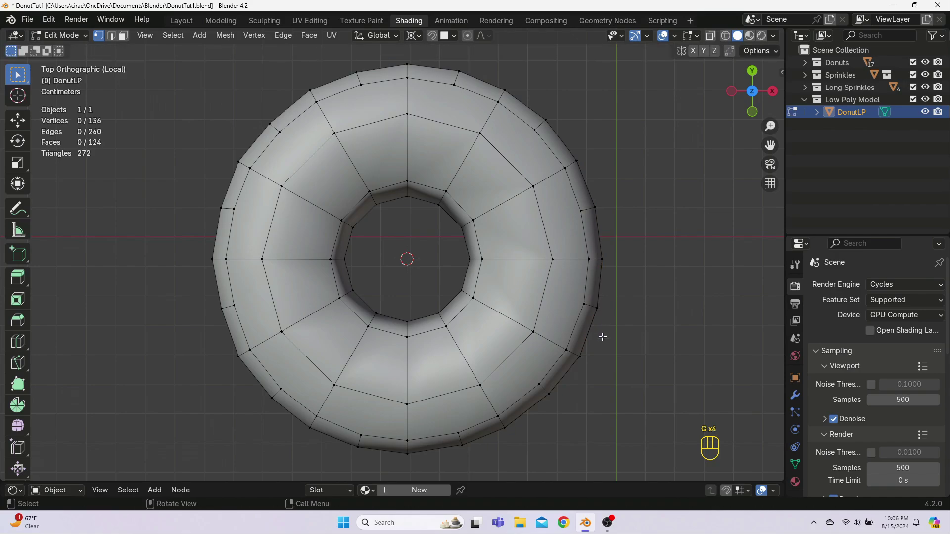
{"action": "left_click", "coordinate": [460, 446]}
{"action": "key", "text": "g"}
{"action": "right_click", "coordinate": [460, 445]}
- Nudge the outer rim vertices between 9 and 11 o'clock to even out the round silhouette
{"action": "left_click", "coordinate": [220, 206]}
{"action": "key", "text": "g"}
{"action": "key", "text": "g"}
{"action": "key", "text": "g"}
{"action": "key", "text": "g"}
{"action": "left_click", "coordinate": [220, 205]}
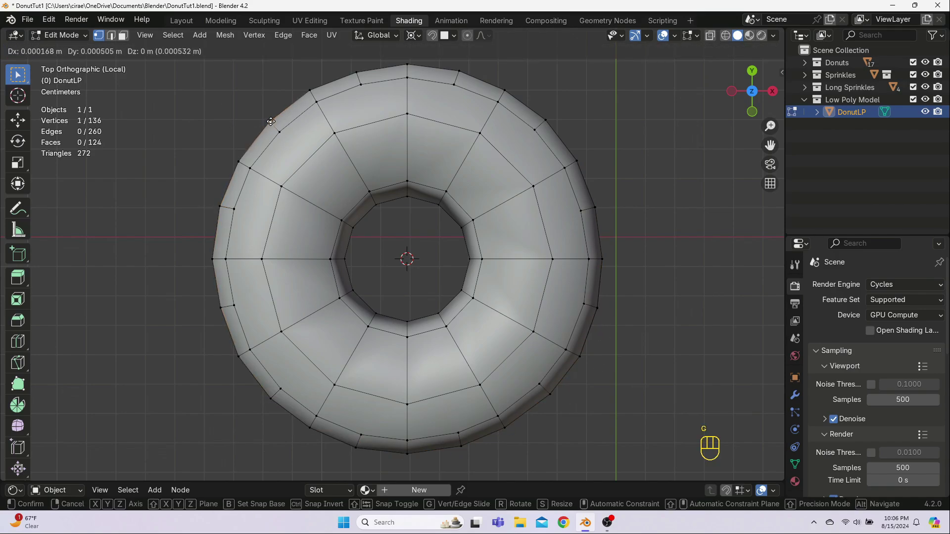
{"action": "left_click", "coordinate": [271, 121]}
- Check DonutLP's rounded outline, triangle count and the added vertical side edges in Object Mode and Edit Mode
{"action": "key", "text": "Tab"}
{"action": "left_click", "coordinate": [229, 286]}
{"action": "scroll", "coordinate": [228, 286], "scroll_direction": "down", "scroll_amount": 2}
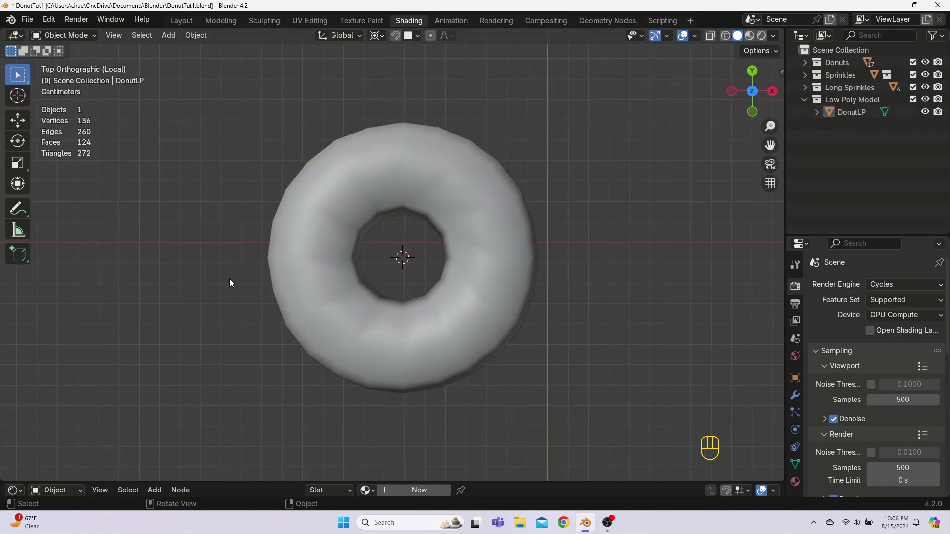
{"action": "middle_click_drag", "start_coordinate": [229, 285], "coordinate": [200, 169]}
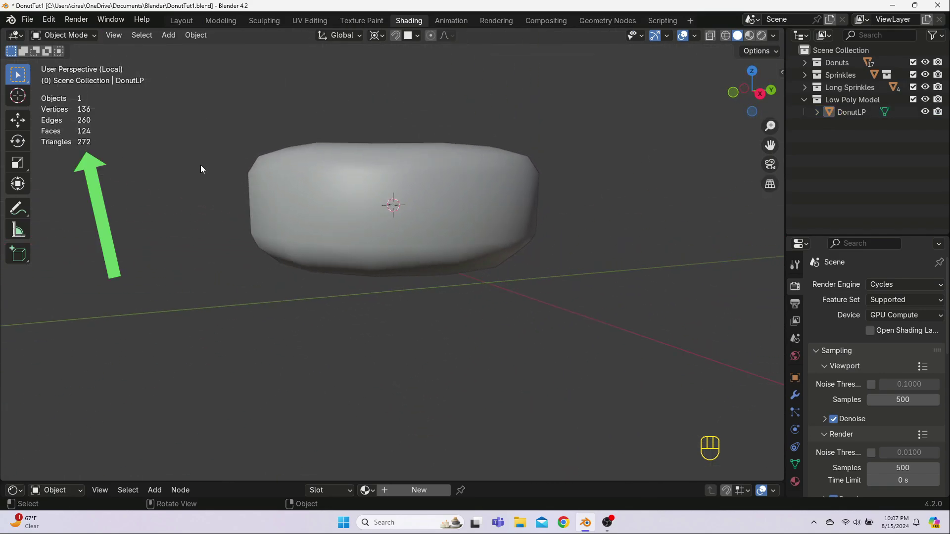
{"action": "left_click", "coordinate": [321, 215]}
{"action": "key", "text": "Tab"}
{"action": "mouse_move", "coordinate": [322, 216]}
{"action": "middle_mouse_down"}
{"action": "mouse_move", "coordinate": [373, 351]}
{"action": "mouse_move", "coordinate": [541, 290]}
{"action": "mouse_move", "coordinate": [536, 244]}
{"action": "mouse_move", "coordinate": [258, 275]}
{"action": "mouse_move", "coordinate": [361, 278]}
{"action": "mouse_move", "coordinate": [371, 293]}
{"action": "mouse_move", "coordinate": [372, 254]}
{"action": "mouse_move", "coordinate": [333, 242]}
{"action": "mouse_move", "coordinate": [369, 267]}
{"action": "mouse_move", "coordinate": [445, 272]}
{"action": "middle_mouse_up"}
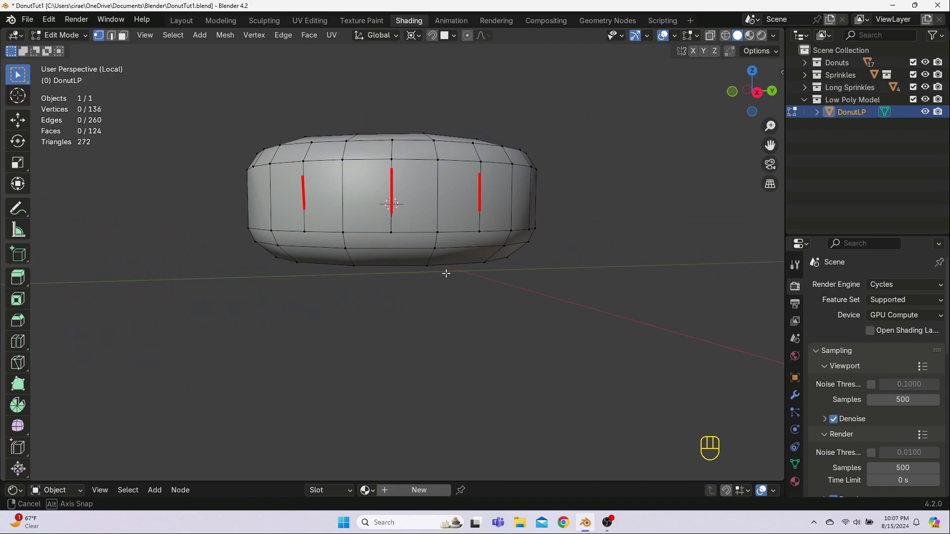
{"action": "middle_click_drag", "start_coordinate": [446, 273], "coordinate": [347, 232]}
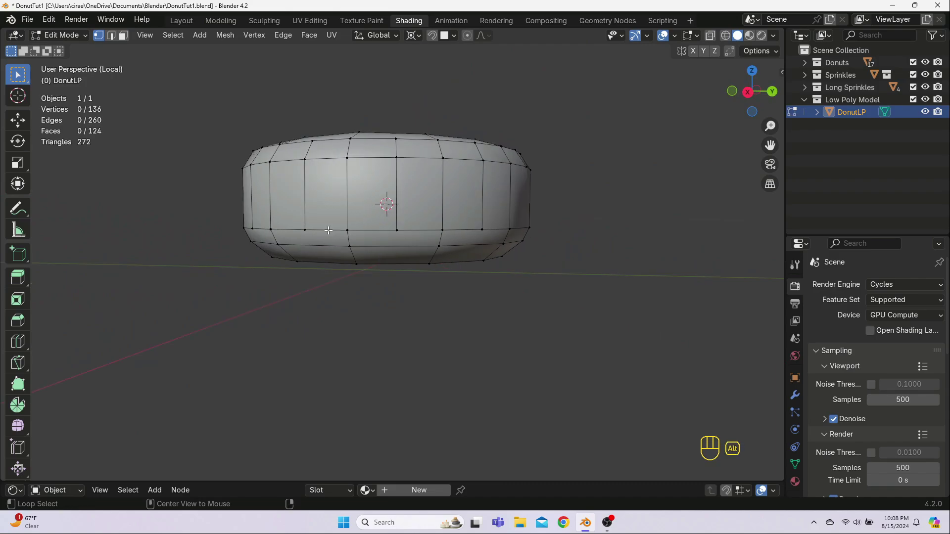
- Edge-slide the second-lowest outer edge loop toward the donut's underside by a factor of about -0.36
{"action": "left_click", "coordinate": [328, 230], "text": "alt"}
{"action": "left_click", "coordinate": [364, 244], "text": "alt"}
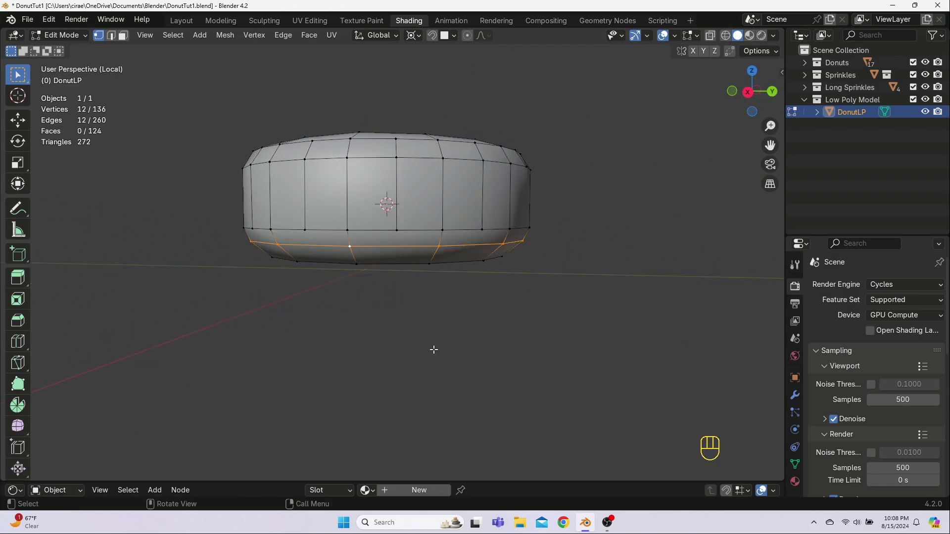
{"action": "key", "text": "g"}
{"action": "key", "text": "g"}
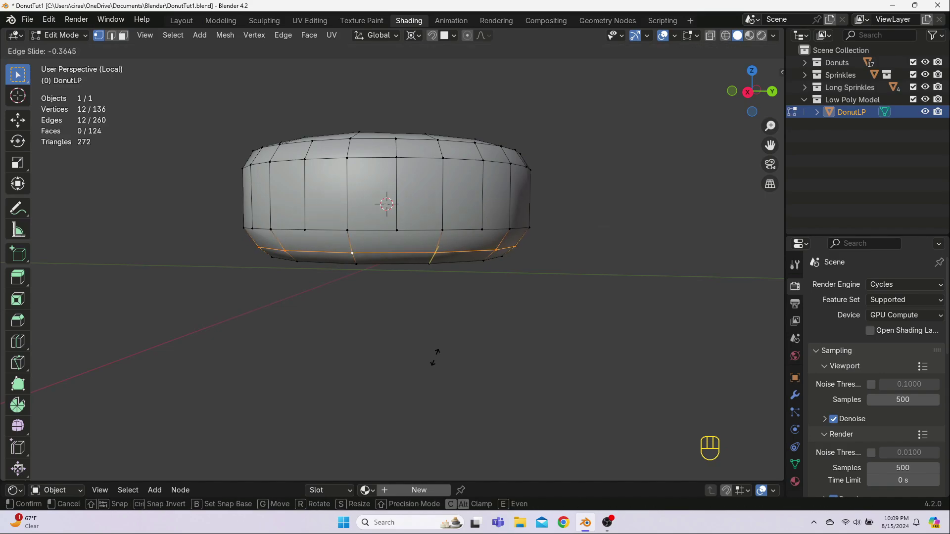
{"action": "left_click", "coordinate": [434, 357]}
- Select the whole lower side vertex ring in front wireframe view and move it down about 0.002 m along Z
{"action": "key", "text": "shift+z"}
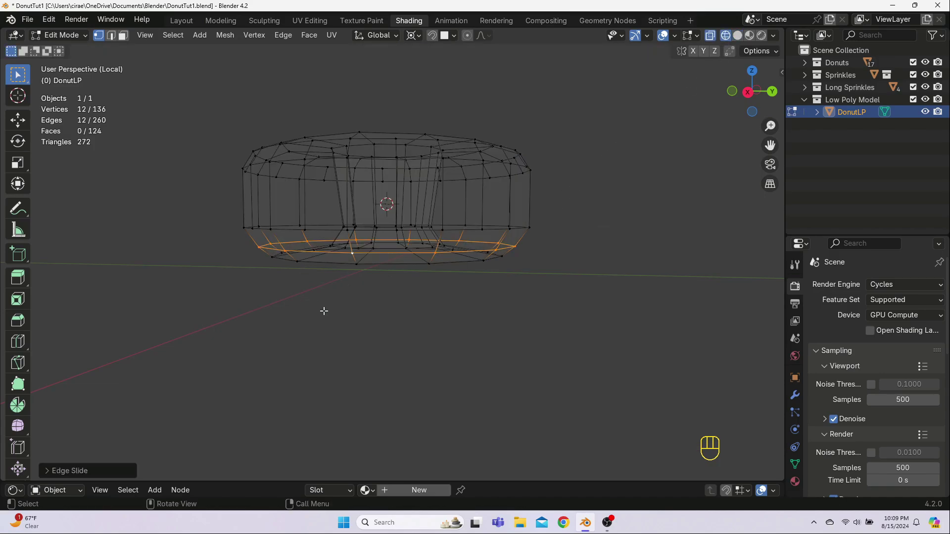
{"action": "key", "text": "KP_5"}
{"action": "key", "text": "KP_1"}
{"action": "left_click", "coordinate": [269, 224]}
{"action": "left_click_drag", "start_coordinate": [239, 211], "coordinate": [580, 230]}
{"action": "key", "text": "g"}
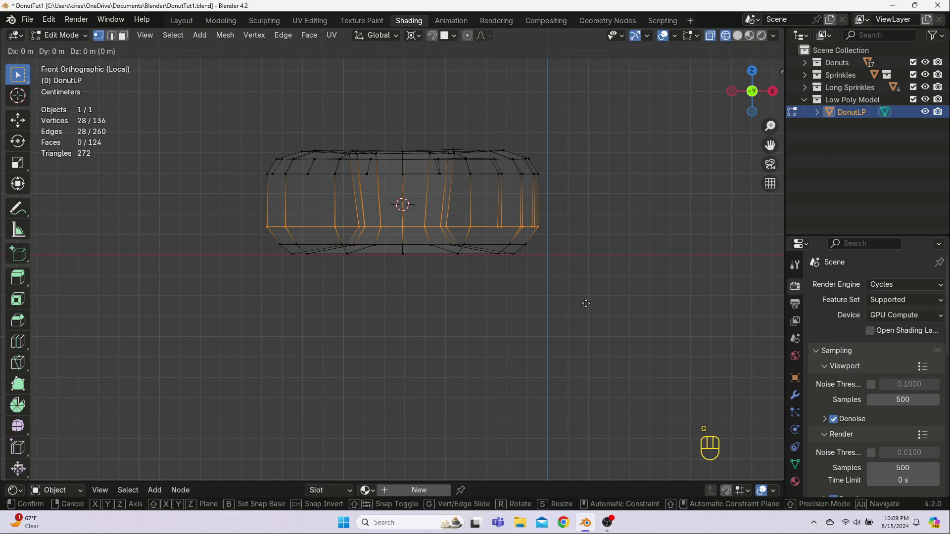
{"action": "key", "text": "z"}
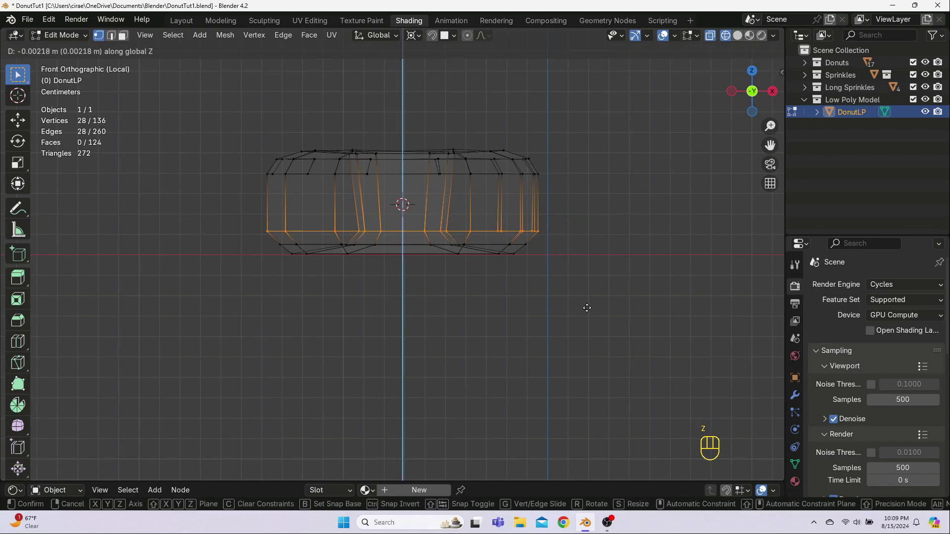
{"action": "left_click", "coordinate": [587, 308]}
- Scale the lower side ring to about 0.98, clear the selection and return to solid shading
{"action": "key", "text": "s"}
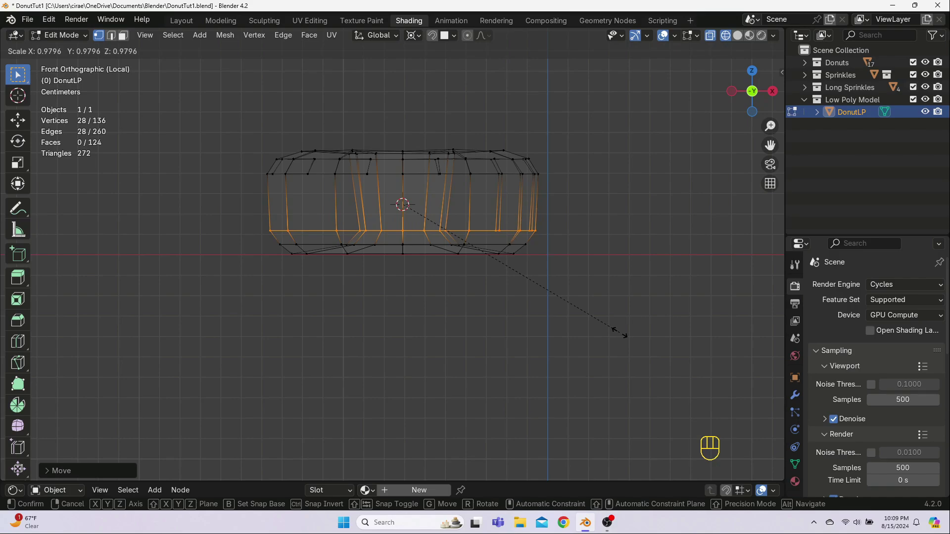
{"action": "left_click", "coordinate": [619, 334]}
{"action": "key", "text": "alt+a"}
{"action": "key", "text": "shift+z"}
- Select four of the extra vertices on the lower side ring and dissolve them
{"action": "mouse_move", "coordinate": [617, 333]}
{"action": "middle_mouse_down"}
{"action": "mouse_move", "coordinate": [475, 316]}
{"action": "mouse_move", "coordinate": [353, 232]}
{"action": "mouse_move", "coordinate": [414, 299]}
{"action": "mouse_move", "coordinate": [416, 271]}
{"action": "middle_mouse_up"}
{"action": "left_click", "coordinate": [353, 232]}
{"action": "left_click", "coordinate": [389, 236], "text": "shift"}
{"action": "left_click", "coordinate": [411, 240], "text": "shift"}
{"action": "left_click", "coordinate": [367, 252], "text": "shift"}
{"action": "scroll", "coordinate": [447, 311], "scroll_direction": "down", "scroll_amount": 3}
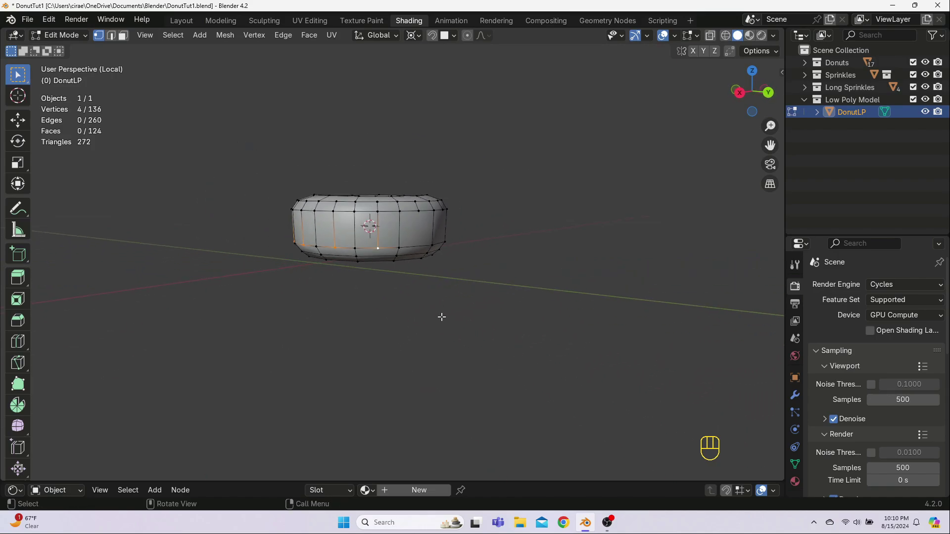
{"action": "middle_click_drag", "start_coordinate": [447, 311], "coordinate": [484, 312]}
{"action": "scroll", "coordinate": [485, 314], "scroll_direction": "up", "scroll_amount": 2}
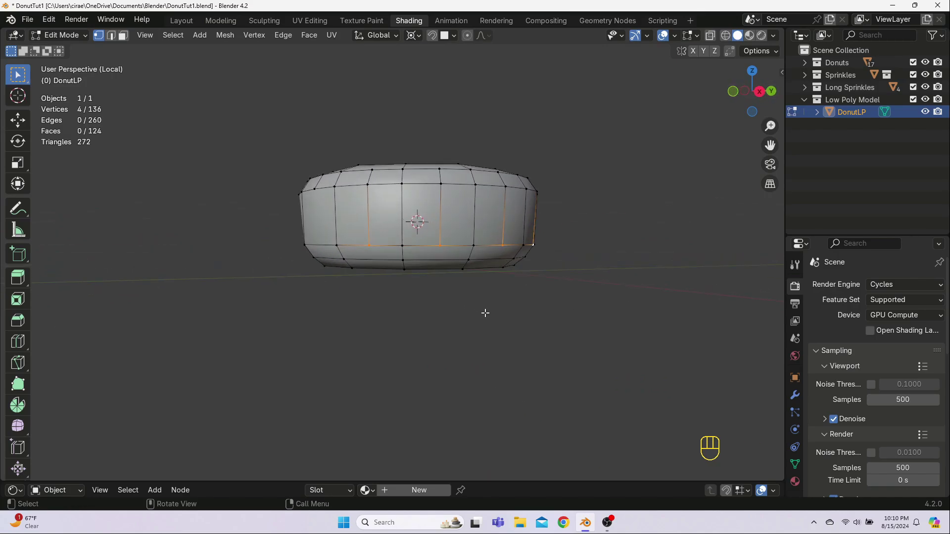
{"action": "key", "text": "x"}
{"action": "left_click", "coordinate": [481, 311]}
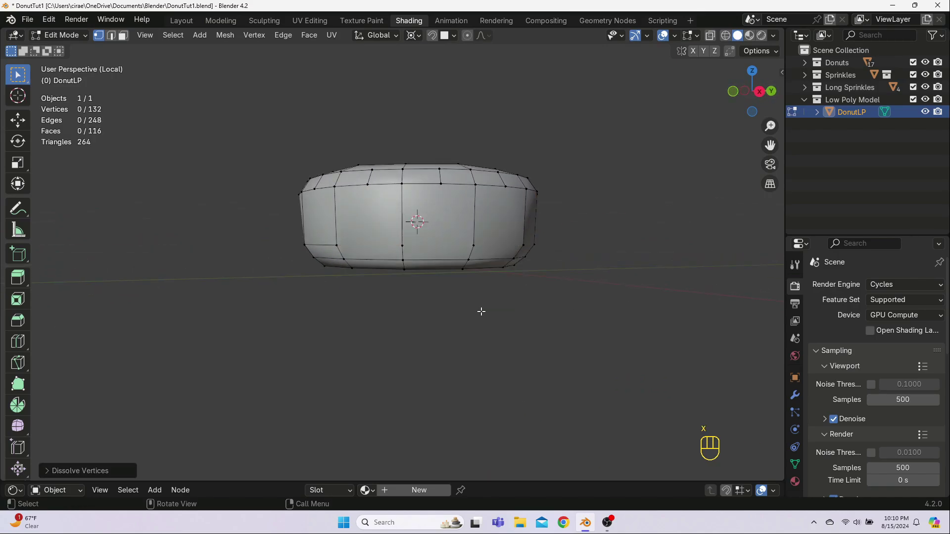
- Knife-cut the missing lower side edges between the remaining vertices to close the ring again
{"action": "key", "text": "k"}
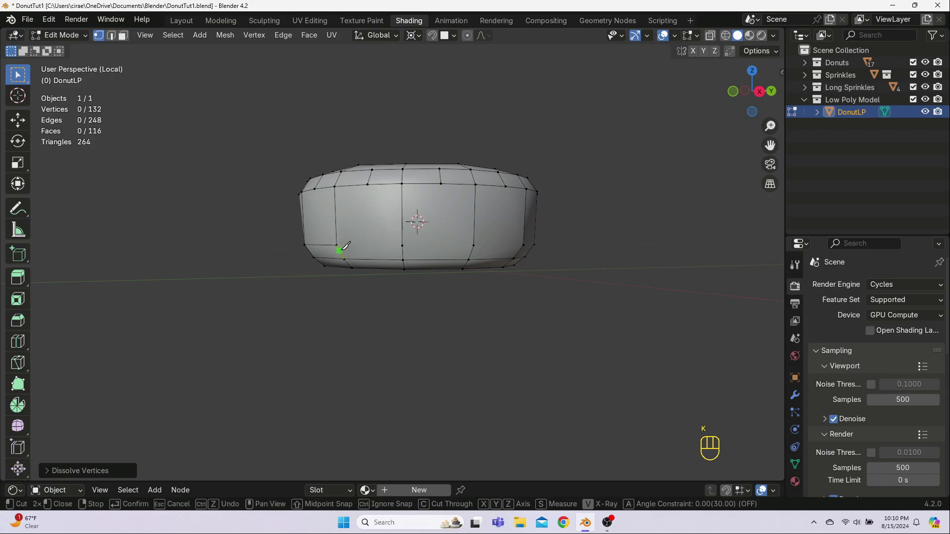
{"action": "left_click", "coordinate": [337, 245]}
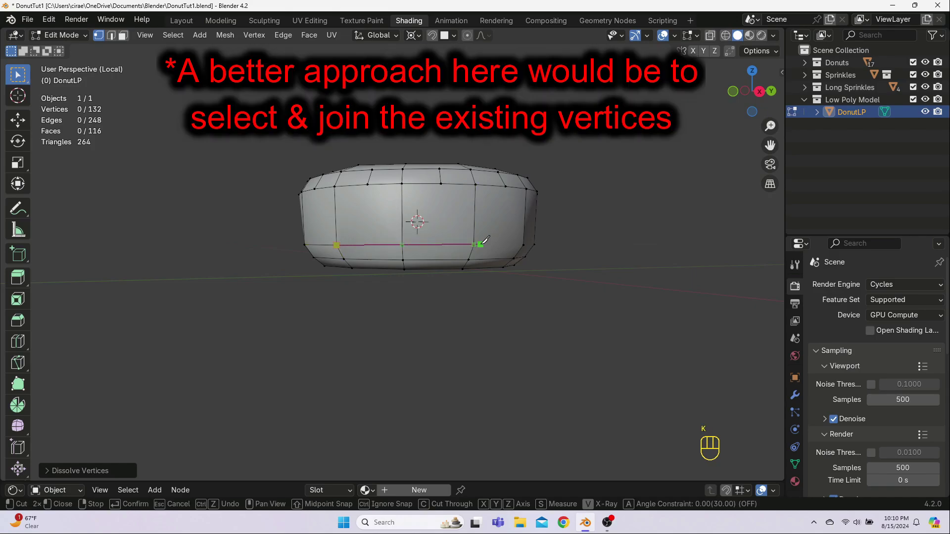
{"action": "left_click", "coordinate": [524, 244]}
{"action": "key", "text": "Return"}
{"action": "middle_click_drag", "start_coordinate": [507, 326], "coordinate": [402, 329]}
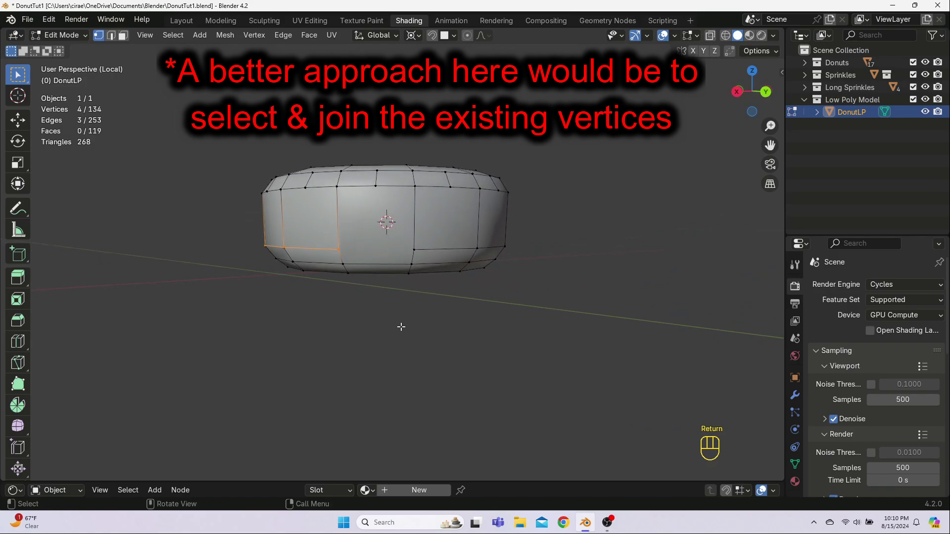
{"action": "key", "text": "k"}
{"action": "left_click", "coordinate": [339, 250]}
{"action": "left_click", "coordinate": [416, 249]}
{"action": "key", "text": "Return"}
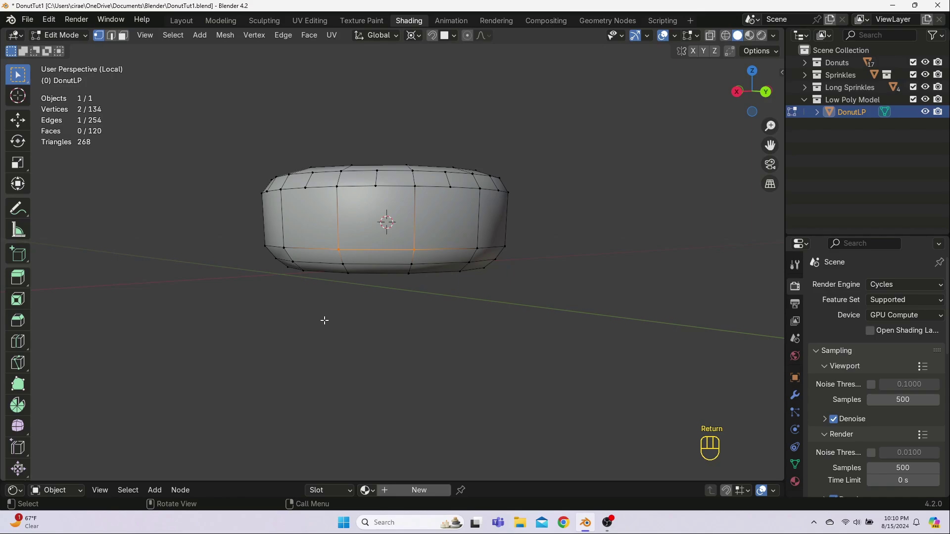
- Return to Object Mode and add a Triangulate modifier to DonutLP
{"action": "middle_click_drag", "start_coordinate": [324, 321], "coordinate": [484, 394]}
{"action": "key", "text": "Tab"}
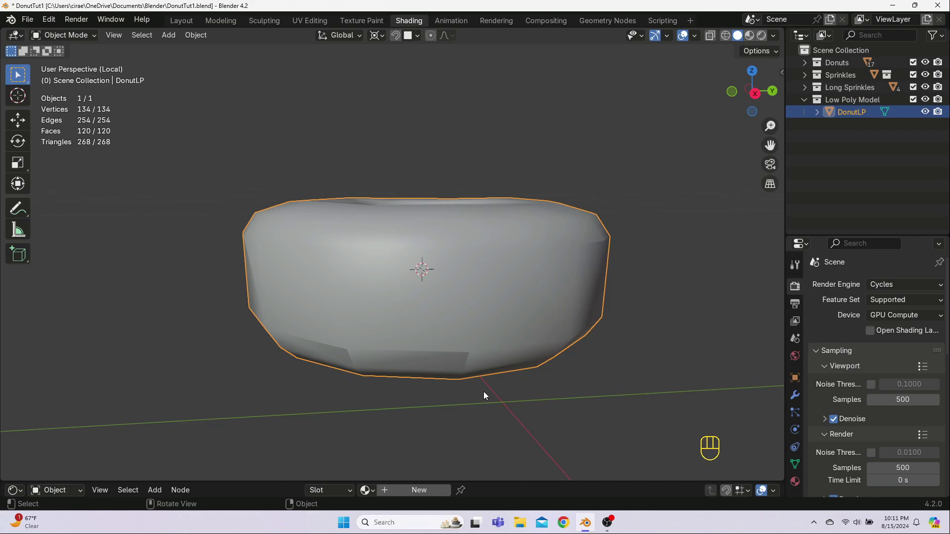
{"action": "left_click", "coordinate": [795, 394]}
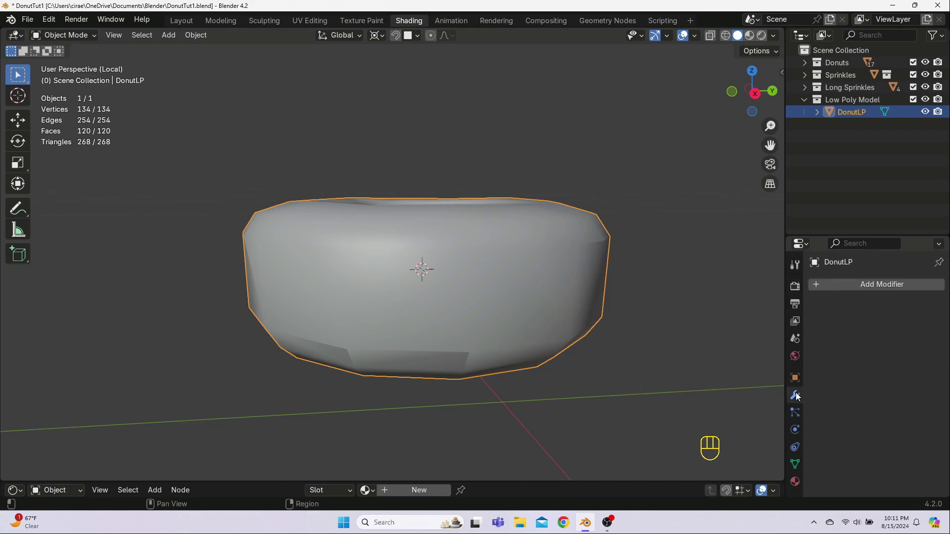
{"action": "left_click", "coordinate": [815, 286]}
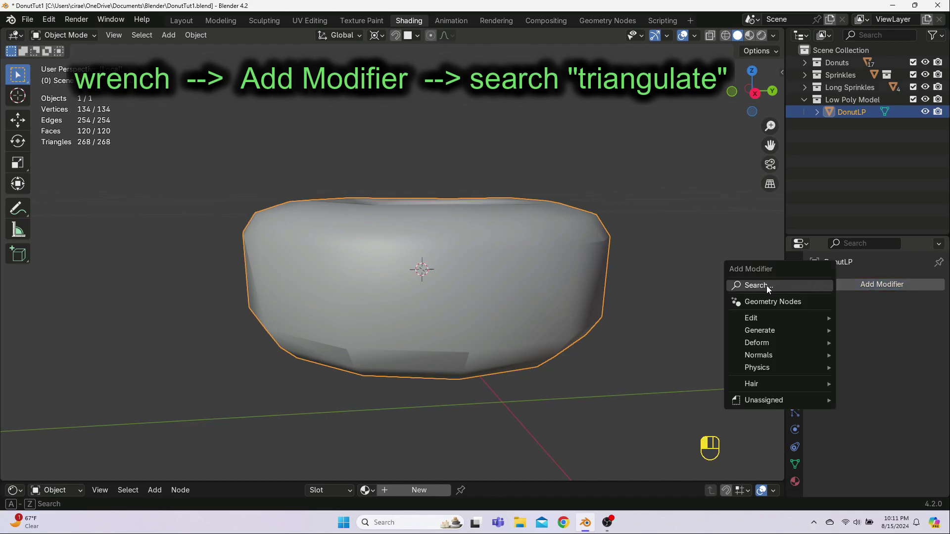
{"action": "left_click", "coordinate": [767, 286]}
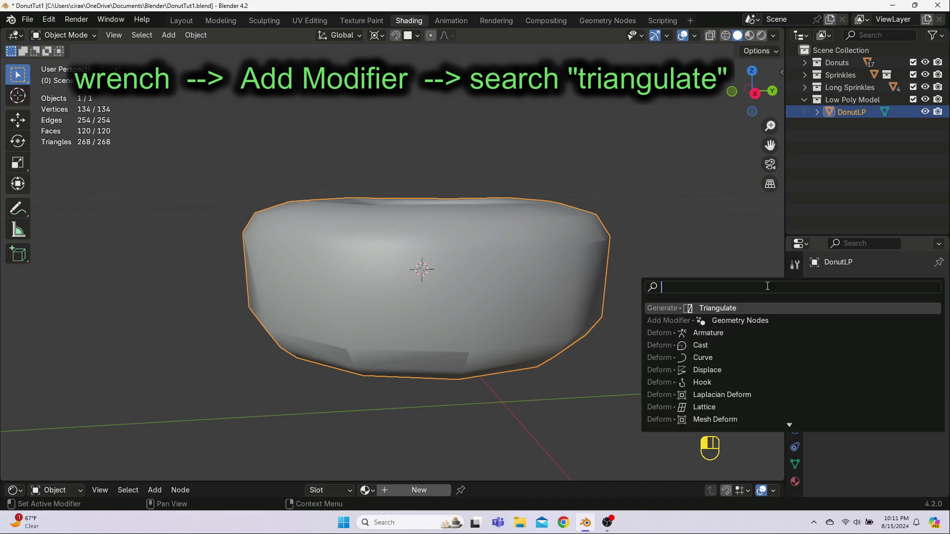
{"action": "type", "text": "trian"}
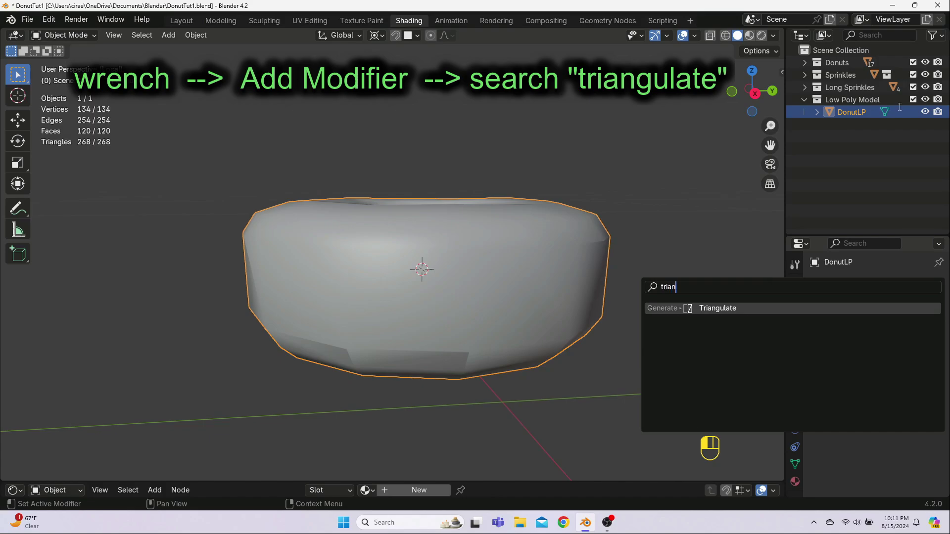
{"action": "left_click", "coordinate": [720, 309]}
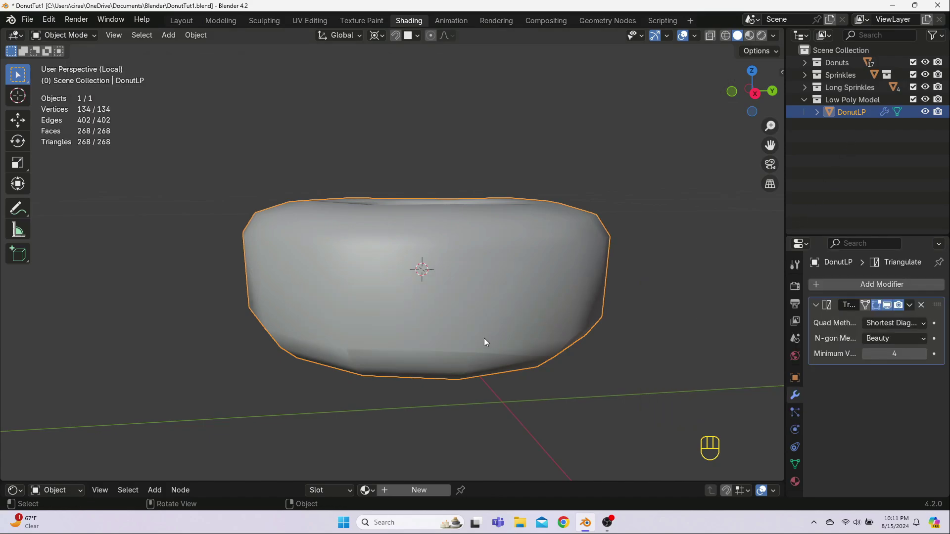
- Check the donut's lower side ring in Edit Mode for duplicate vertices by test-moving one vertex and cancelling the move
{"action": "middle_click_drag", "start_coordinate": [486, 341], "coordinate": [468, 321]}
{"action": "key", "text": "Tab"}
{"action": "middle_click_drag", "start_coordinate": [364, 287], "coordinate": [428, 297]}
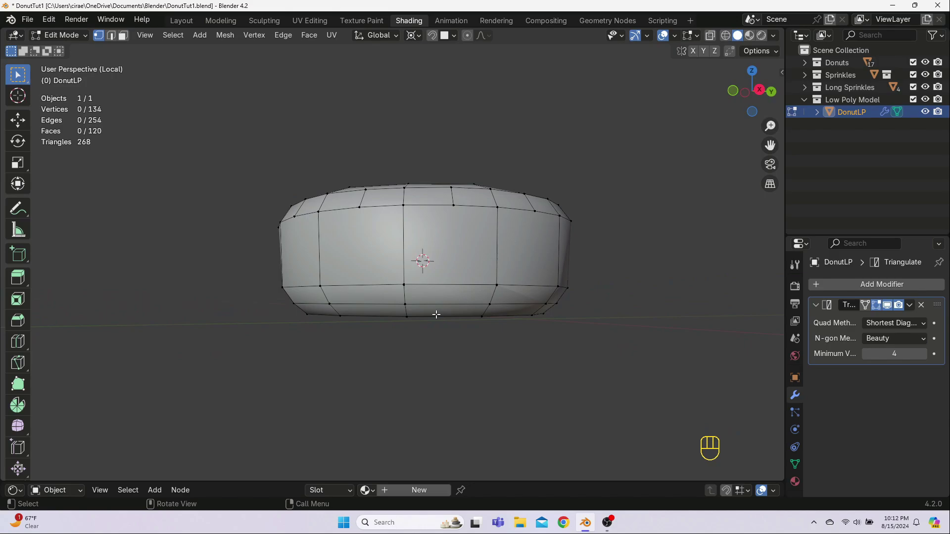
{"action": "middle_click_drag", "start_coordinate": [436, 314], "coordinate": [408, 304]}
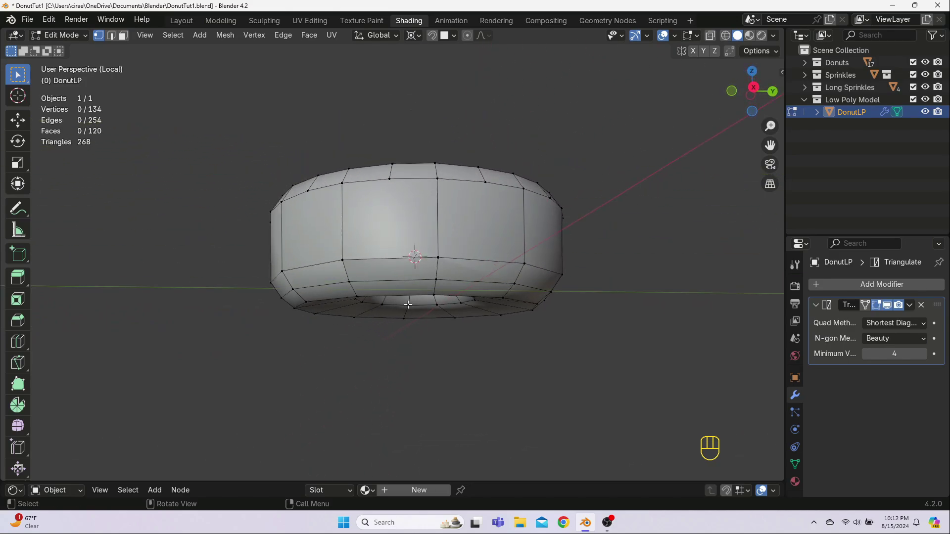
{"action": "left_click", "coordinate": [342, 270]}
{"action": "key", "text": "g"}
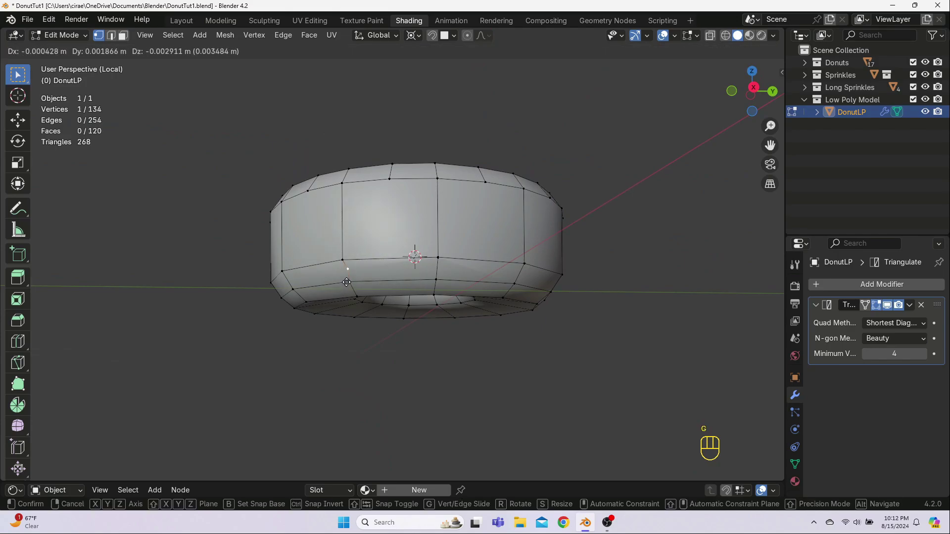
{"action": "right_click", "coordinate": [346, 281]}
- Select the whole mesh, merge its vertices by distance and raise the merge distance to 0.01 m
{"action": "middle_click_drag", "start_coordinate": [399, 350], "coordinate": [410, 356]}
{"action": "key", "text": "a"}
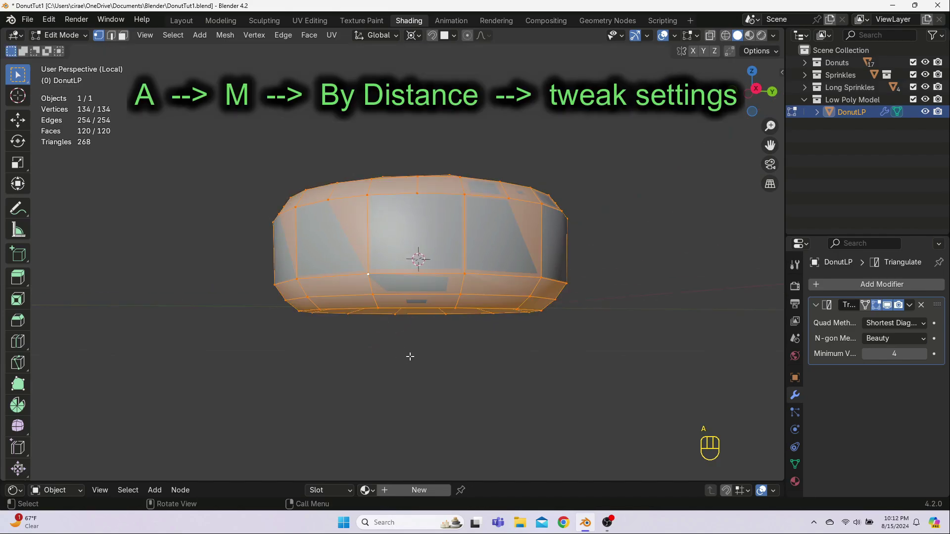
{"action": "key", "text": "m"}
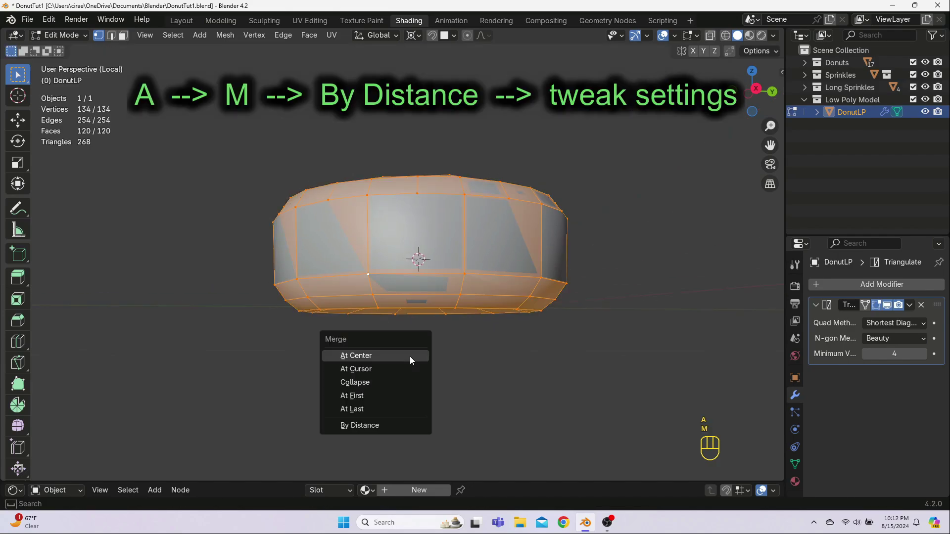
{"action": "left_click", "coordinate": [379, 424]}
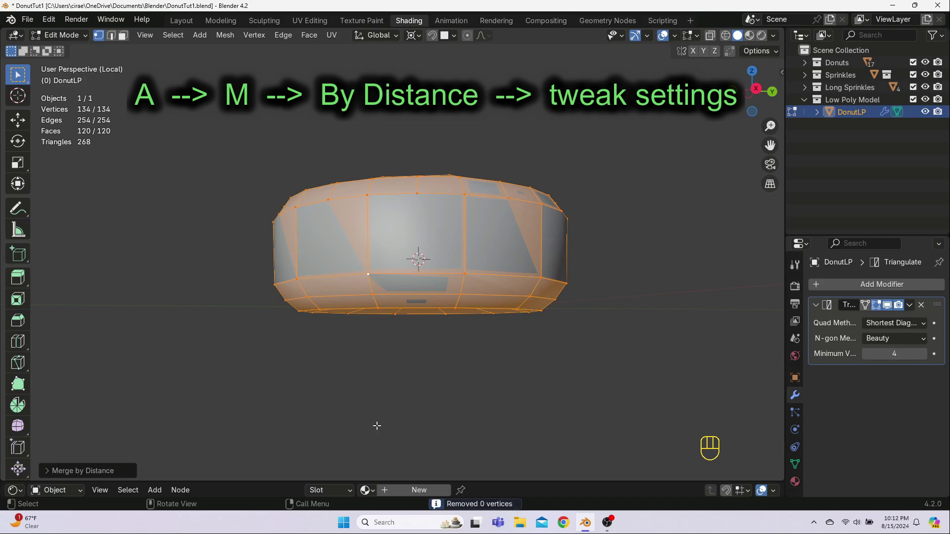
{"action": "left_click", "coordinate": [49, 471]}
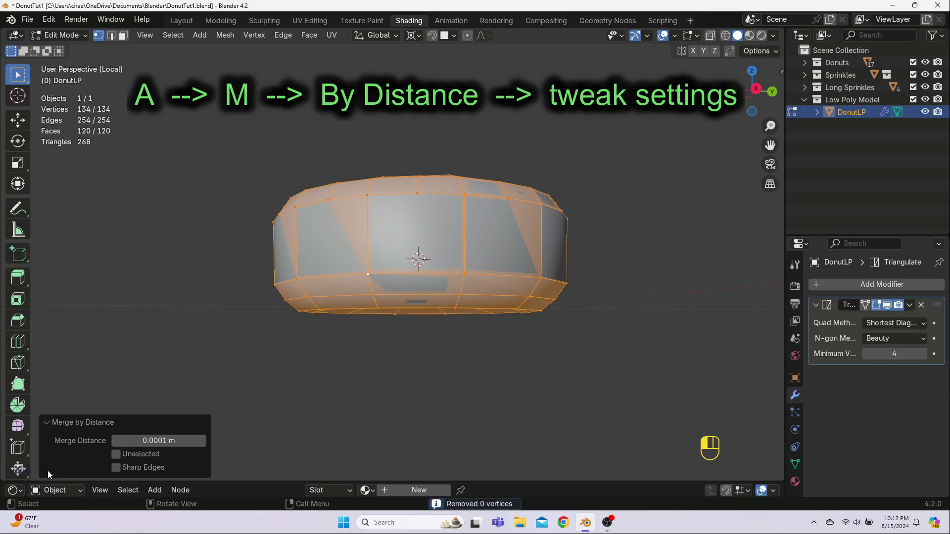
{"action": "left_click", "coordinate": [115, 440]}
{"action": "left_click", "coordinate": [202, 441]}
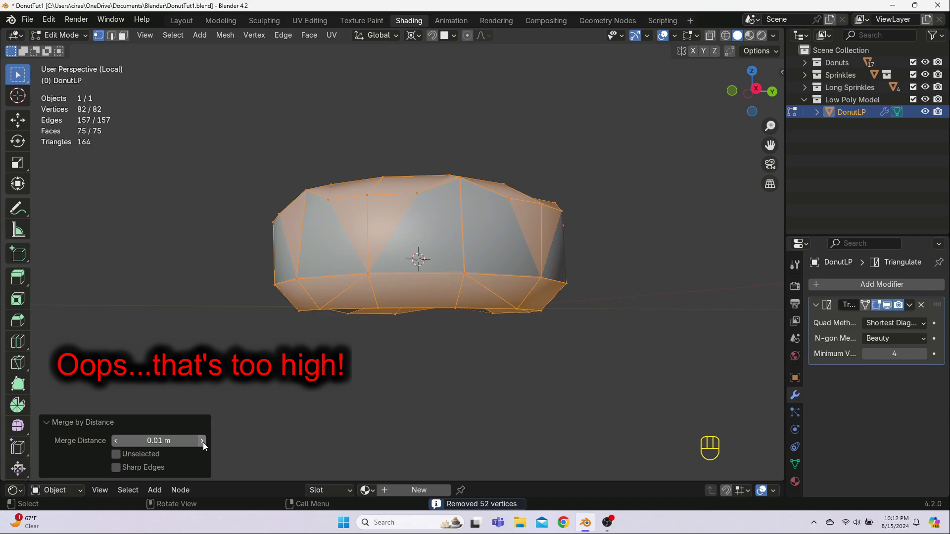
- Set the merge distance to 0.001 m, clear the selection and return to Object Mode
{"action": "left_click", "coordinate": [158, 441]}
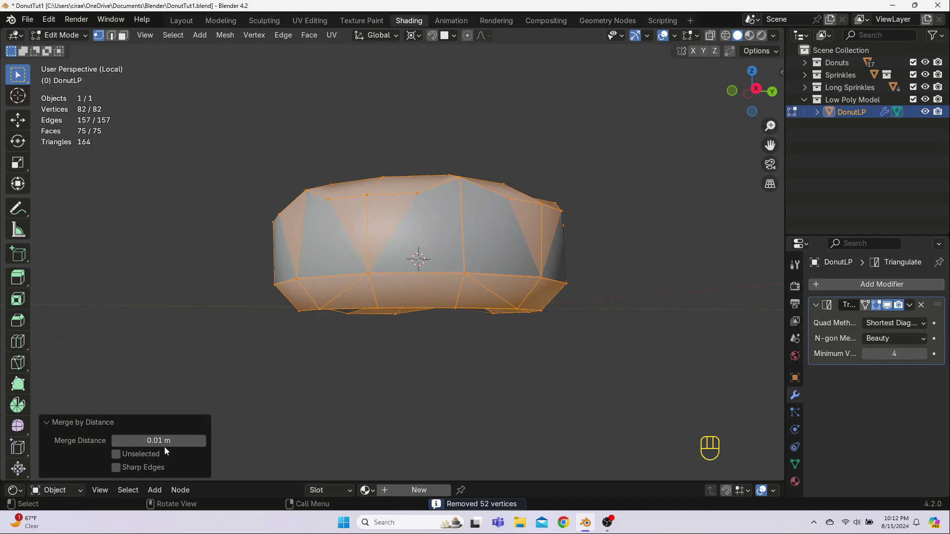
{"action": "left_click_drag", "start_coordinate": [136, 441], "coordinate": [127, 441]}
{"action": "key", "text": "BackSpace"}
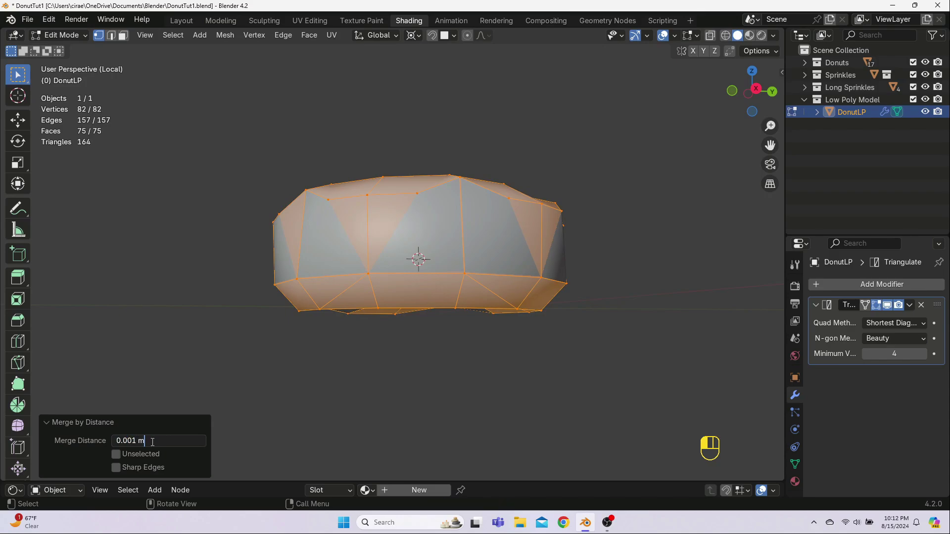
{"action": "key", "text": "Return"}
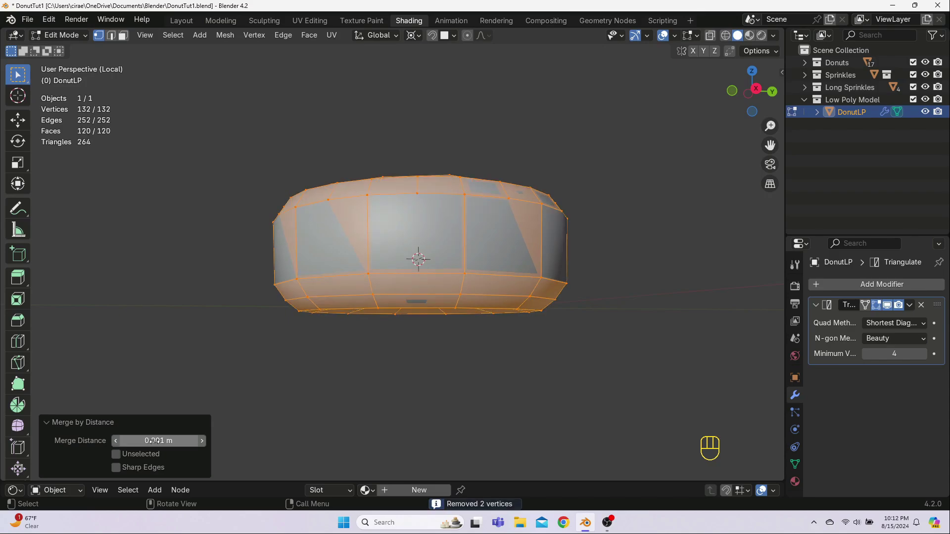
{"action": "left_click", "coordinate": [47, 422]}
{"action": "key", "text": "alt+a"}
{"action": "middle_click_drag", "start_coordinate": [317, 393], "coordinate": [518, 367]}
{"action": "key", "text": "Tab"}
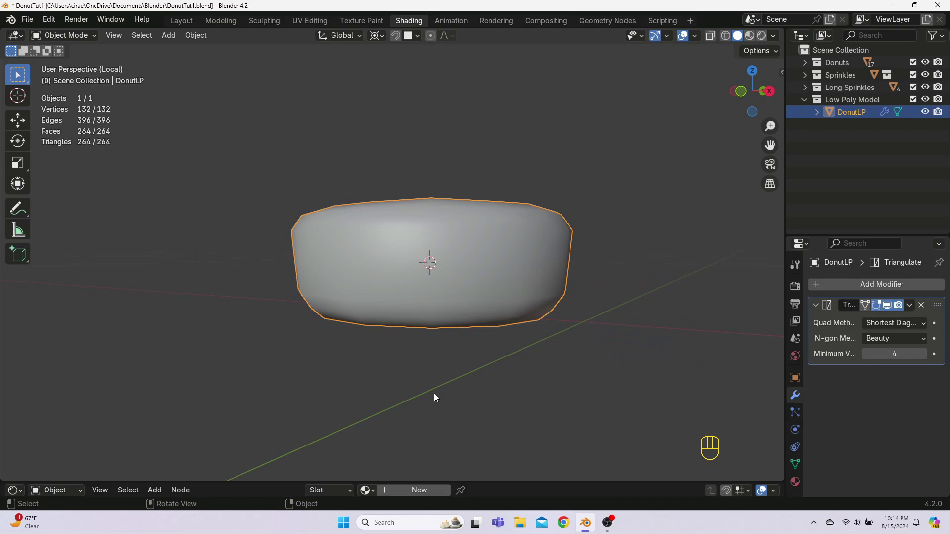
- Add one centred loop cut around the bevelled band at the donut's upper outer rim
{"action": "key", "text": "Tab"}
{"action": "middle_click_drag", "start_coordinate": [434, 394], "coordinate": [464, 390]}
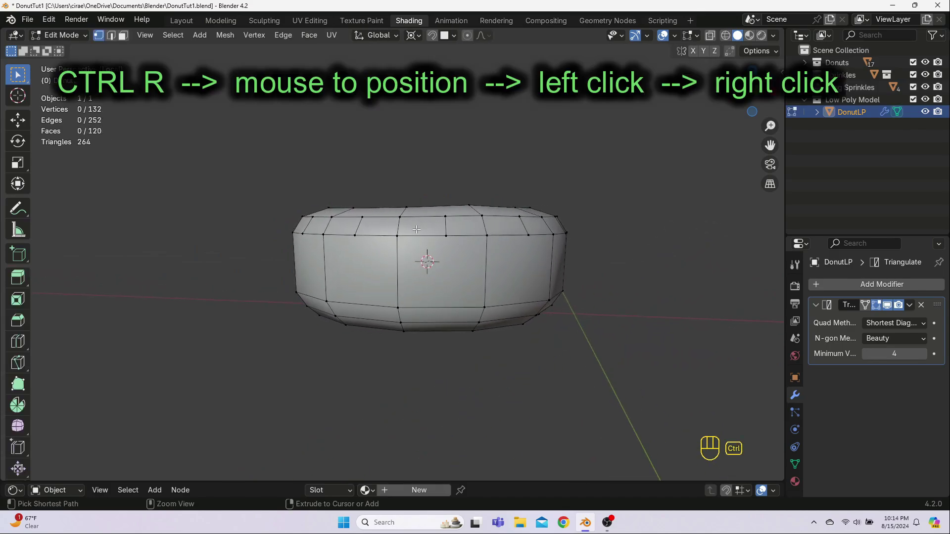
{"action": "key", "text": "ctrl+r"}
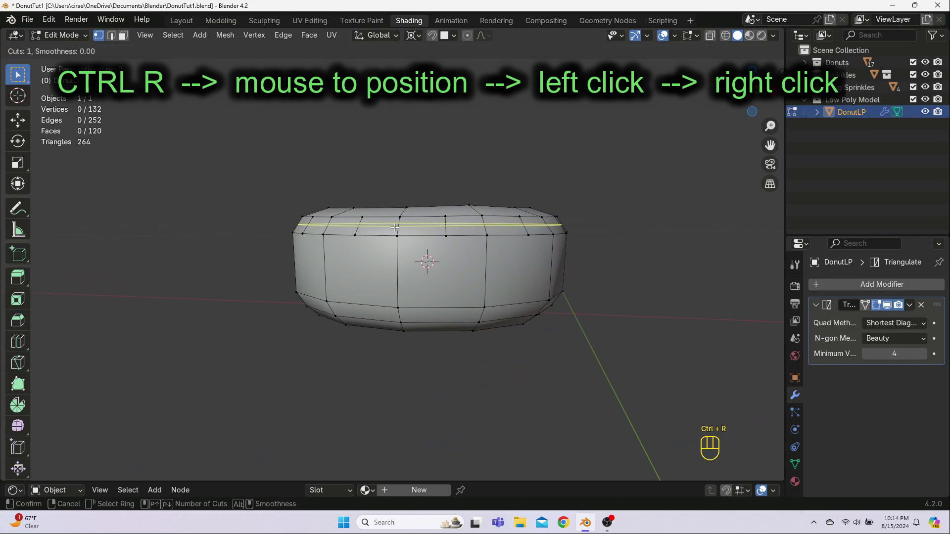
{"action": "left_click", "coordinate": [394, 227]}
{"action": "right_click", "coordinate": [394, 227]}
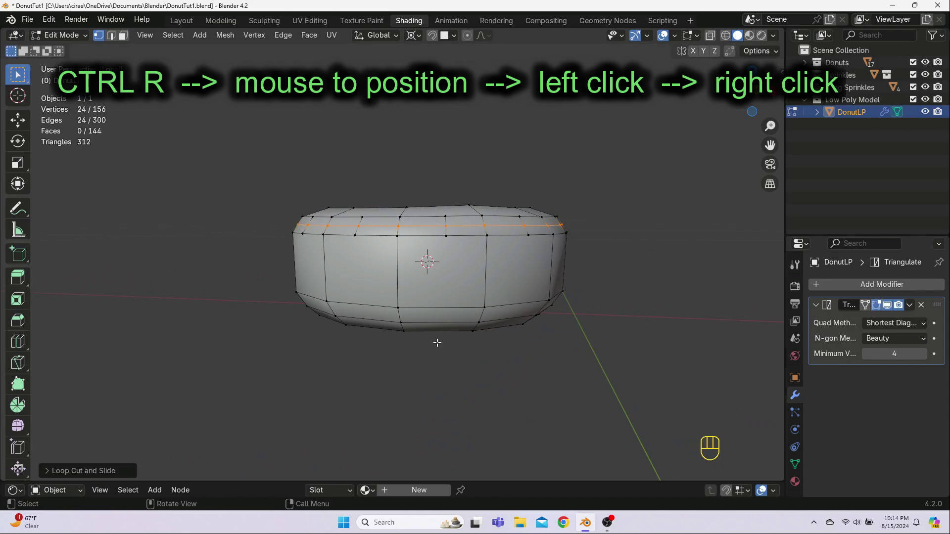
{"action": "key", "text": "ctrl+KP_Add"}
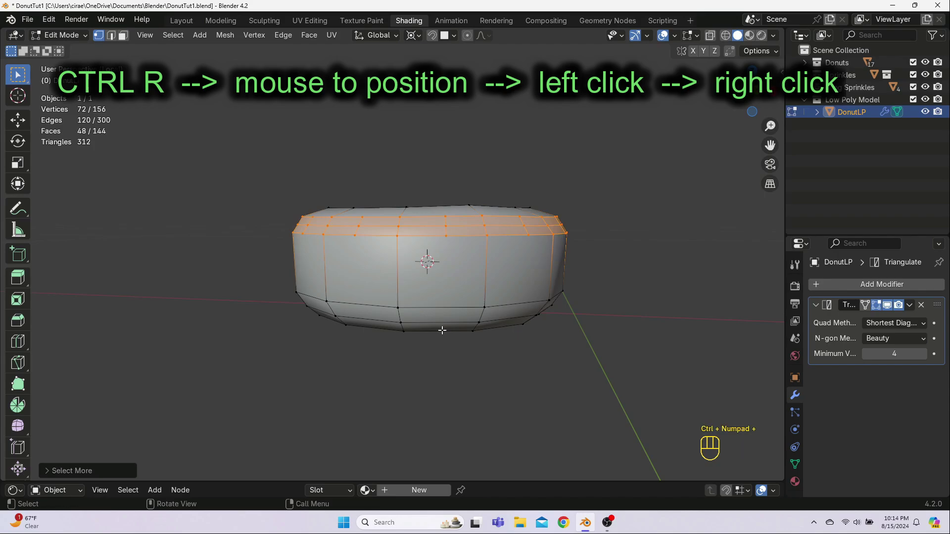
{"action": "key", "text": "g"}
{"action": "key", "text": "g"}
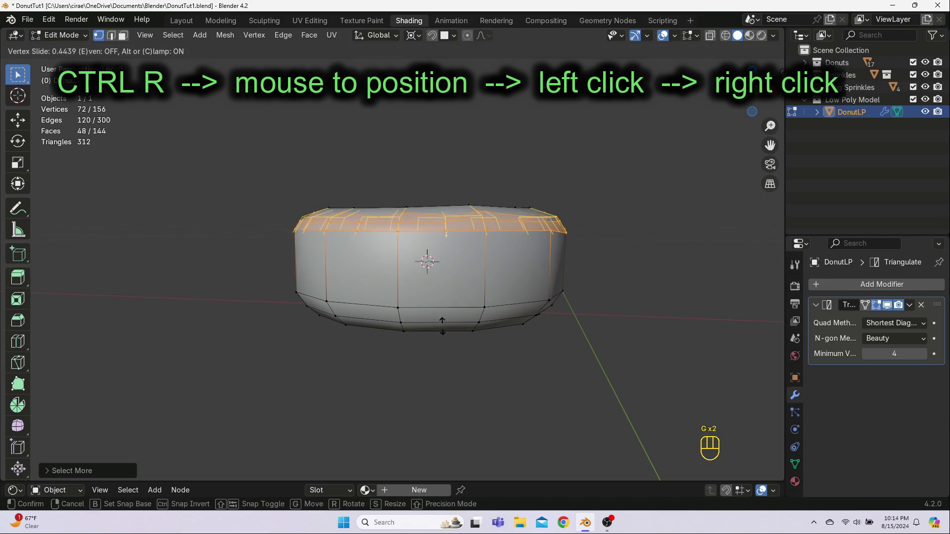
{"action": "right_click", "coordinate": [512, 398]}
{"action": "middle_click_drag", "start_coordinate": [512, 398], "coordinate": [488, 364]}
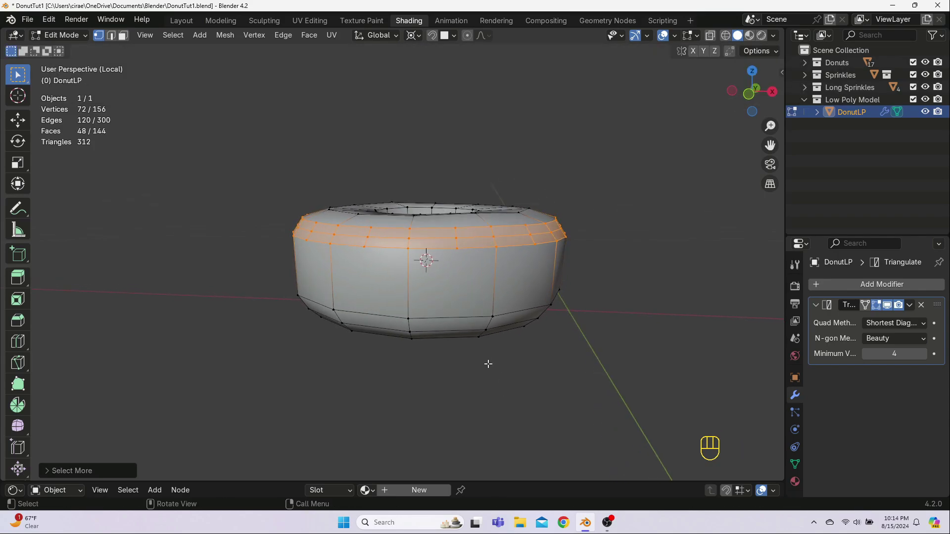
- Select the ring just above the new loop cut in front wireframe view and edge-slide it slightly upward and inward
{"action": "left_click", "coordinate": [442, 249], "text": "alt"}
{"action": "key", "text": "KP_1"}
{"action": "key", "text": "shift+z"}
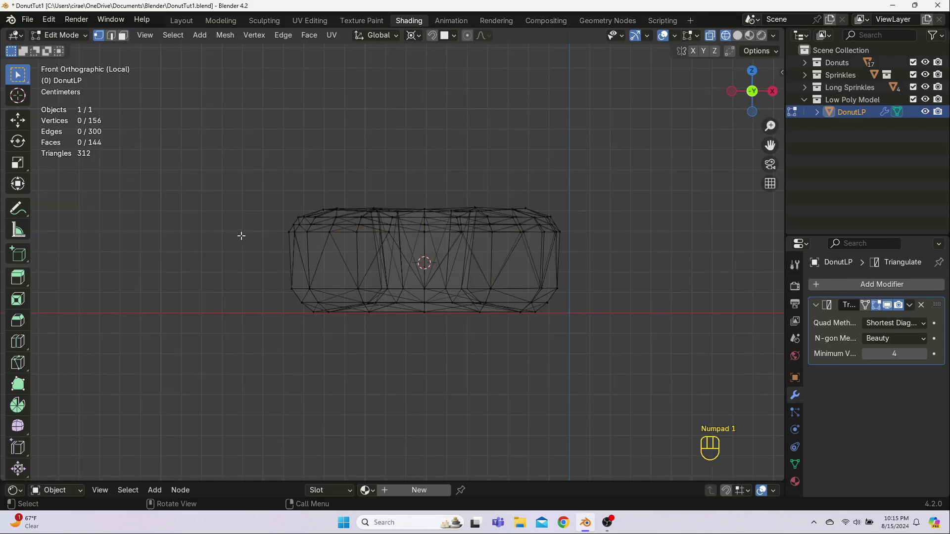
{"action": "left_click_drag", "start_coordinate": [292, 213], "coordinate": [568, 218]}
{"action": "key", "text": "g"}
{"action": "key", "text": "g"}
{"action": "left_click", "coordinate": [661, 296]}
{"action": "left_click", "coordinate": [237, 258]}
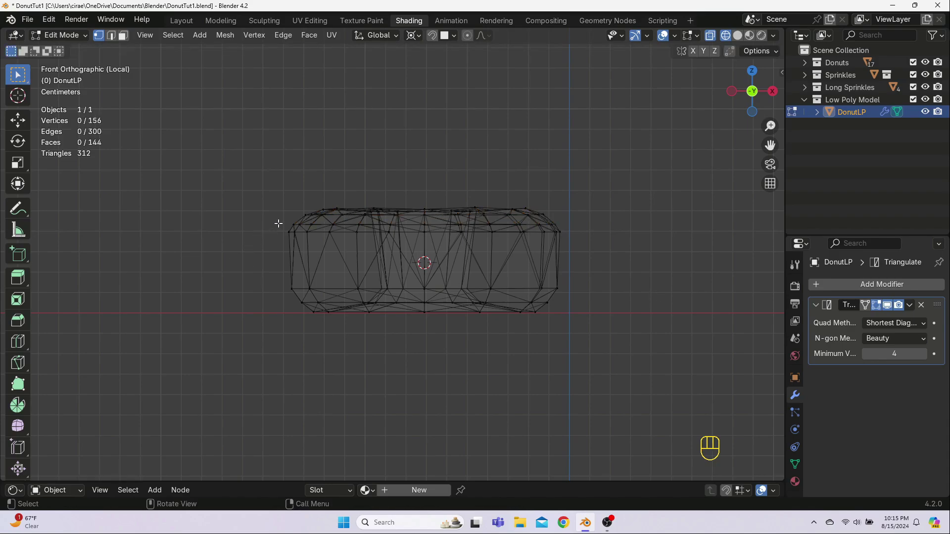
- Select the new loop-cut ring and edge-slide it upward by about 0.38
{"action": "left_click_drag", "start_coordinate": [290, 221], "coordinate": [575, 225]}
{"action": "key", "text": "g"}
{"action": "key", "text": "g"}
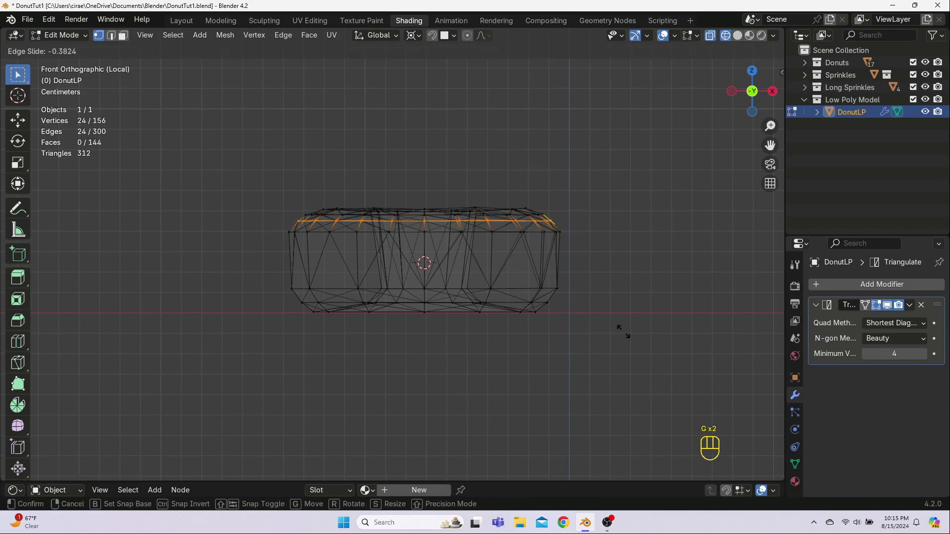
{"action": "left_click", "coordinate": [624, 332]}
{"action": "key", "text": "s"}
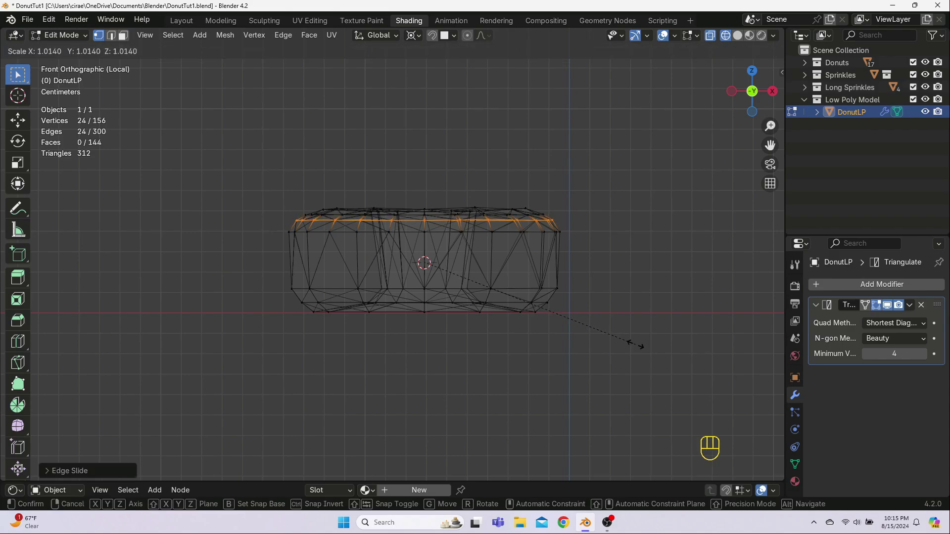
{"action": "right_click", "coordinate": [636, 345]}
- Select only the outer rim ring above the loop cut, leaving out the inner-hole vertices, and scale it to about 1.004
{"action": "left_click", "coordinate": [279, 210]}
{"action": "mouse_move", "coordinate": [299, 209]}
{"action": "left_mouse_down"}
{"action": "mouse_move", "coordinate": [381, 223]}
{"action": "mouse_move", "coordinate": [540, 222]}
{"action": "mouse_move", "coordinate": [290, 224]}
{"action": "left_mouse_up"}
{"action": "left_click", "coordinate": [614, 220]}
{"action": "mouse_move", "coordinate": [651, 391]}
{"action": "middle_mouse_down"}
{"action": "mouse_move", "coordinate": [611, 388]}
{"action": "mouse_move", "coordinate": [619, 441]}
{"action": "middle_mouse_up"}
{"action": "key", "text": "c"}
{"action": "mouse_move", "coordinate": [484, 278]}
{"action": "left_mouse_down"}
{"action": "mouse_move", "coordinate": [451, 243]}
{"action": "mouse_move", "coordinate": [423, 247]}
{"action": "mouse_move", "coordinate": [387, 229]}
{"action": "mouse_move", "coordinate": [402, 245]}
{"action": "mouse_move", "coordinate": [415, 250]}
{"action": "mouse_move", "coordinate": [388, 237]}
{"action": "mouse_move", "coordinate": [372, 214]}
{"action": "mouse_move", "coordinate": [405, 184]}
{"action": "mouse_move", "coordinate": [461, 185]}
{"action": "mouse_move", "coordinate": [488, 226]}
{"action": "mouse_move", "coordinate": [448, 247]}
{"action": "mouse_move", "coordinate": [411, 239]}
{"action": "mouse_move", "coordinate": [432, 250]}
{"action": "left_mouse_up"}
{"action": "right_click", "coordinate": [432, 250]}
{"action": "middle_click_drag", "start_coordinate": [570, 385], "coordinate": [566, 336]}
{"action": "key", "text": "s"}
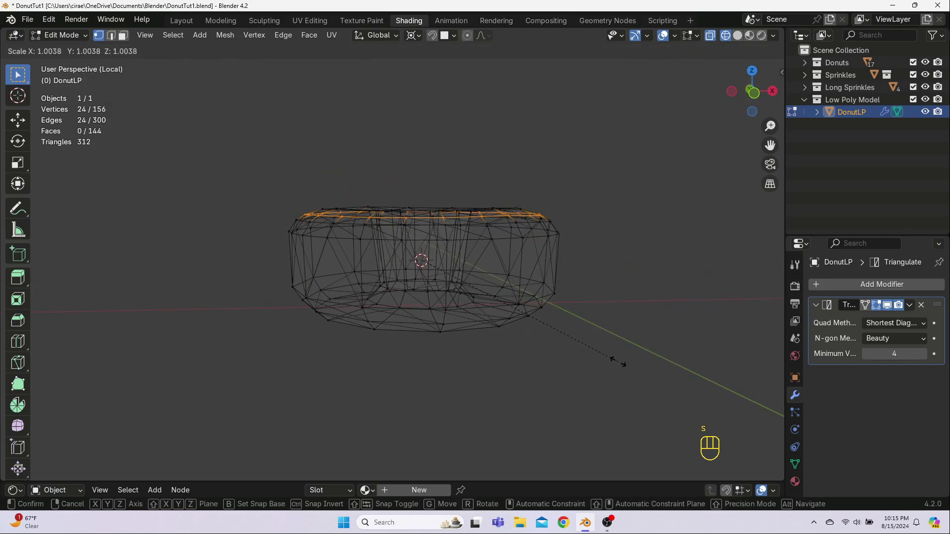
{"action": "left_click", "coordinate": [617, 361]}
- Nudge the selected rim ring slightly along Z, then check the rim in solid shading in Object Mode and Edit Mode
{"action": "key", "text": "g"}
{"action": "key", "text": "z"}
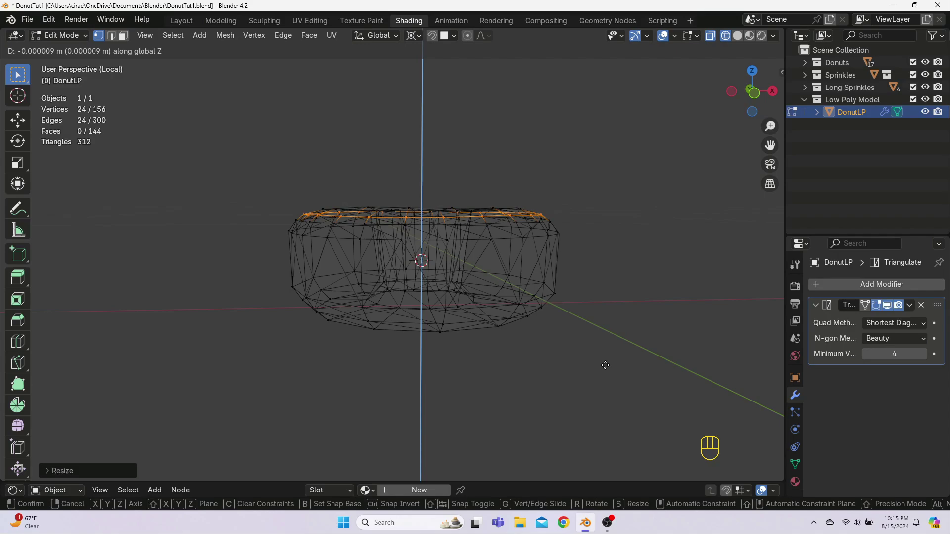
{"action": "left_click", "coordinate": [605, 365]}
{"action": "key", "text": "Tab"}
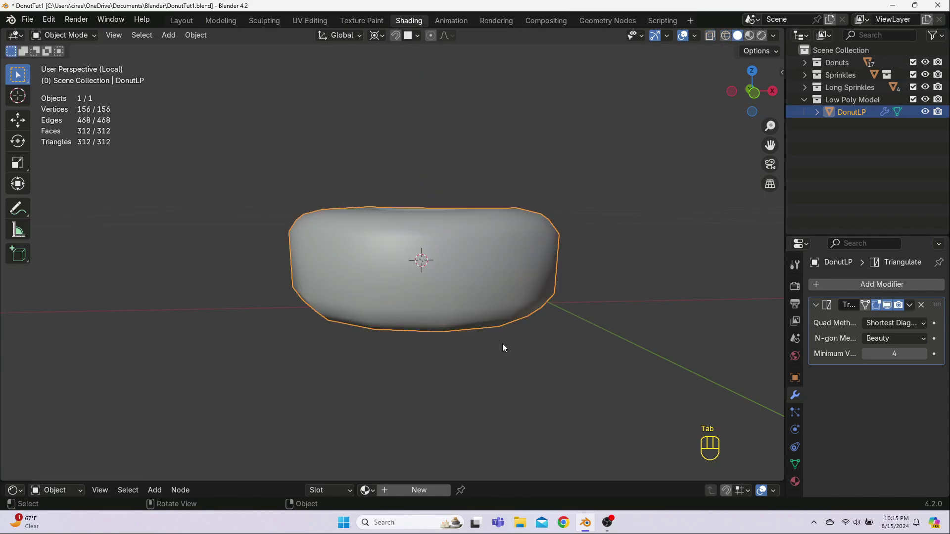
{"action": "mouse_move", "coordinate": [480, 367]}
{"action": "middle_mouse_down"}
{"action": "mouse_move", "coordinate": [668, 365]}
{"action": "mouse_move", "coordinate": [375, 365]}
{"action": "mouse_move", "coordinate": [481, 369]}
{"action": "middle_mouse_up"}
{"action": "key", "text": "Tab"}
{"action": "middle_click_drag", "start_coordinate": [461, 327], "coordinate": [465, 333]}
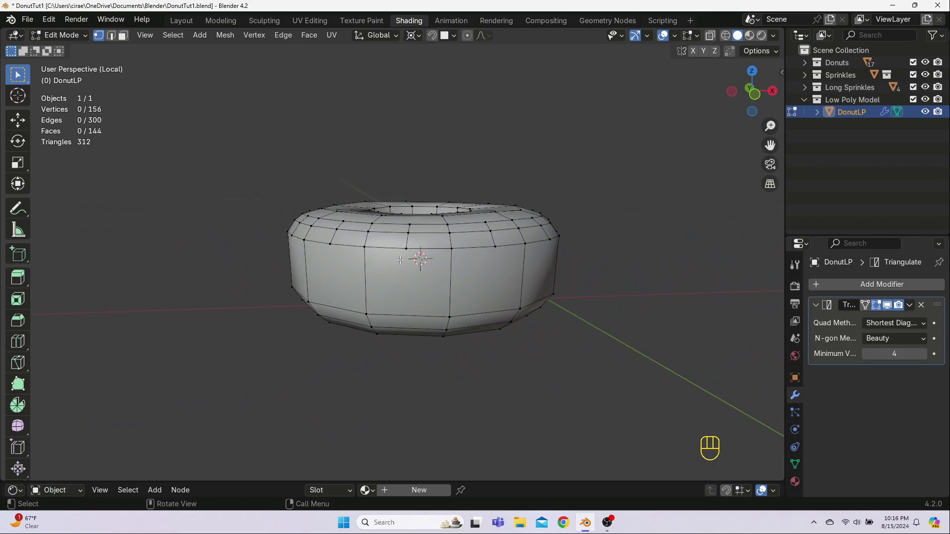
- Select the full edge ring of short radial edges across the narrow band near the donut's upper outer rim
{"action": "key", "text": "KP_7"}
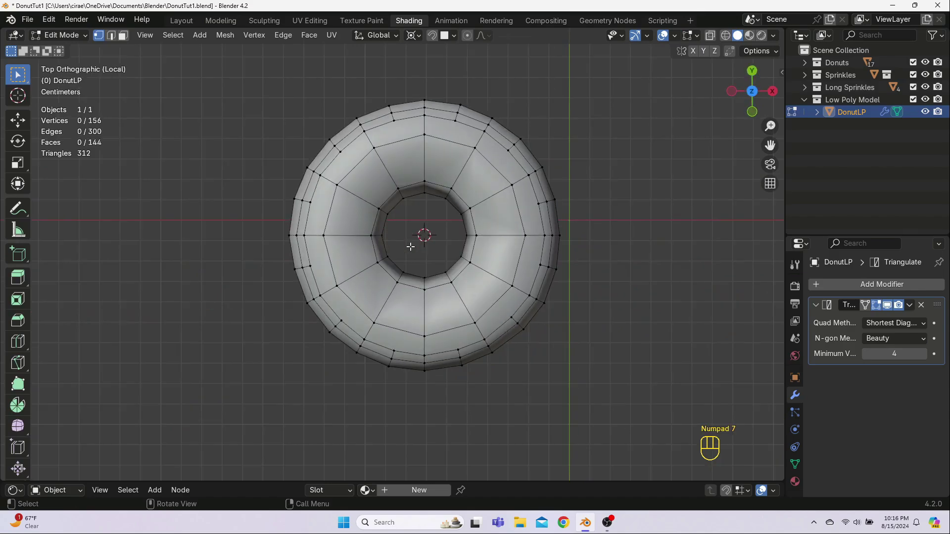
{"action": "key", "text": "3"}
{"action": "left_click", "coordinate": [338, 325], "text": "alt"}
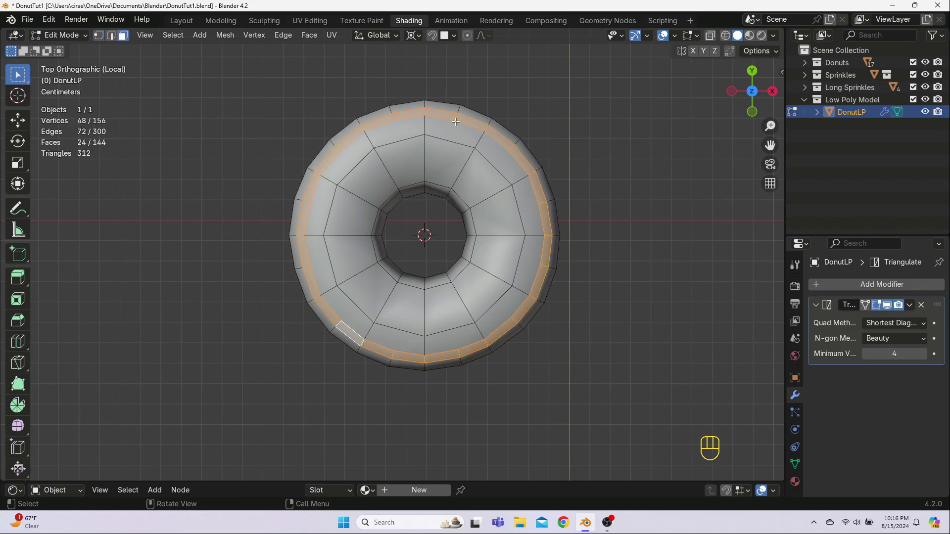
{"action": "left_click", "coordinate": [512, 148]}
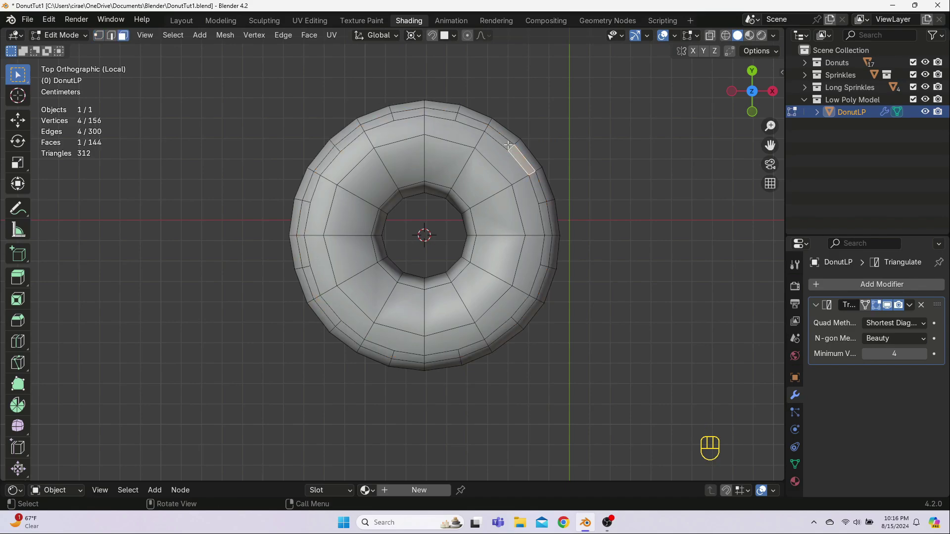
{"action": "key", "text": "2"}
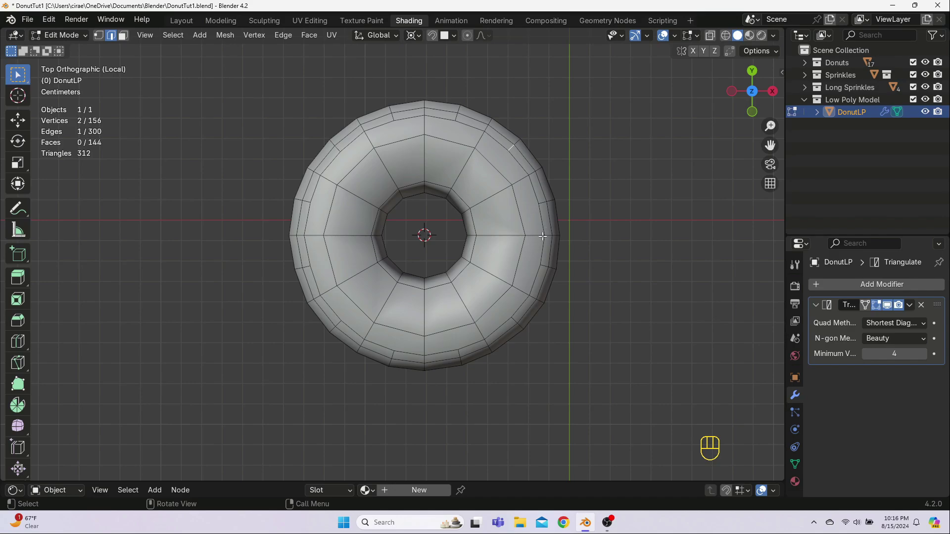
{"action": "scroll", "coordinate": [537, 238], "scroll_direction": "up", "scroll_amount": 3}
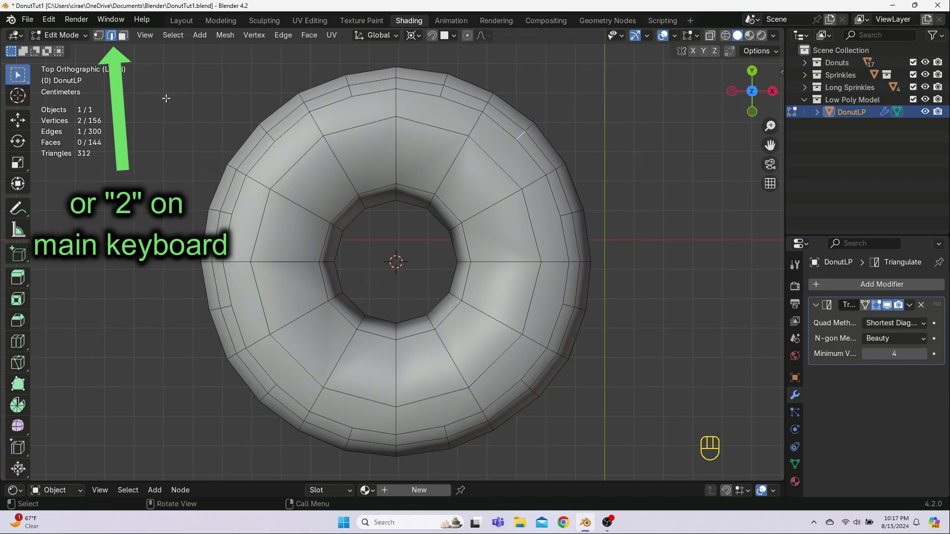
{"action": "left_click", "coordinate": [519, 131]}
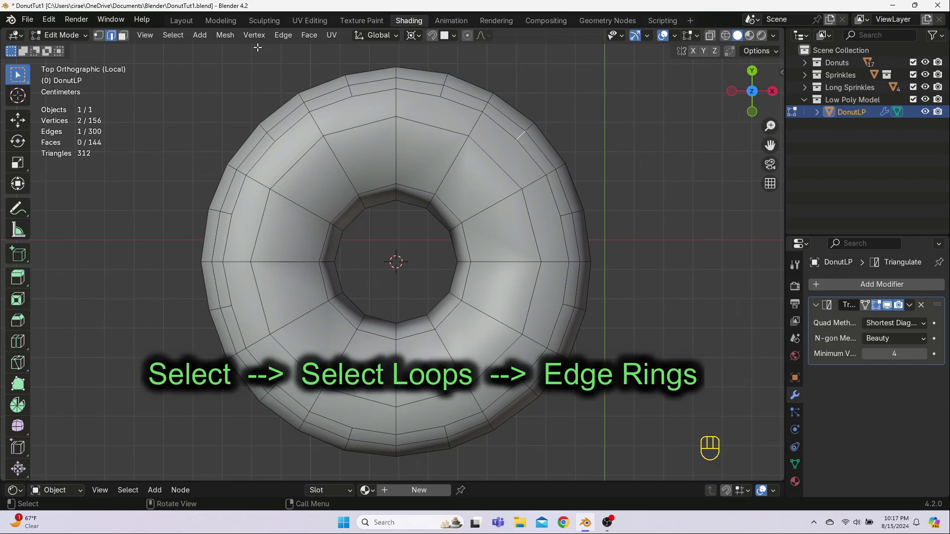
{"action": "left_click", "coordinate": [173, 35]}
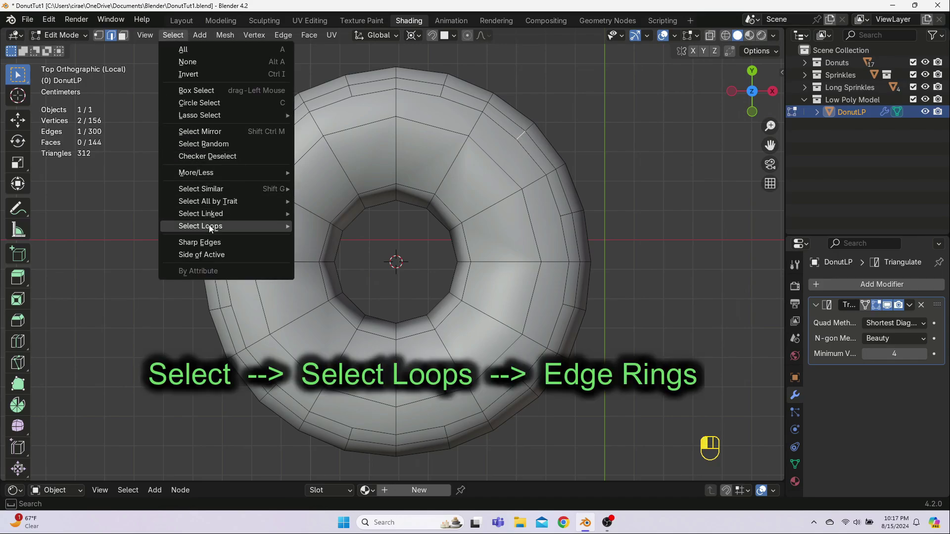
{"action": "mouse_move", "coordinate": [209, 226]}
{"action": "left_click", "coordinate": [341, 240]}
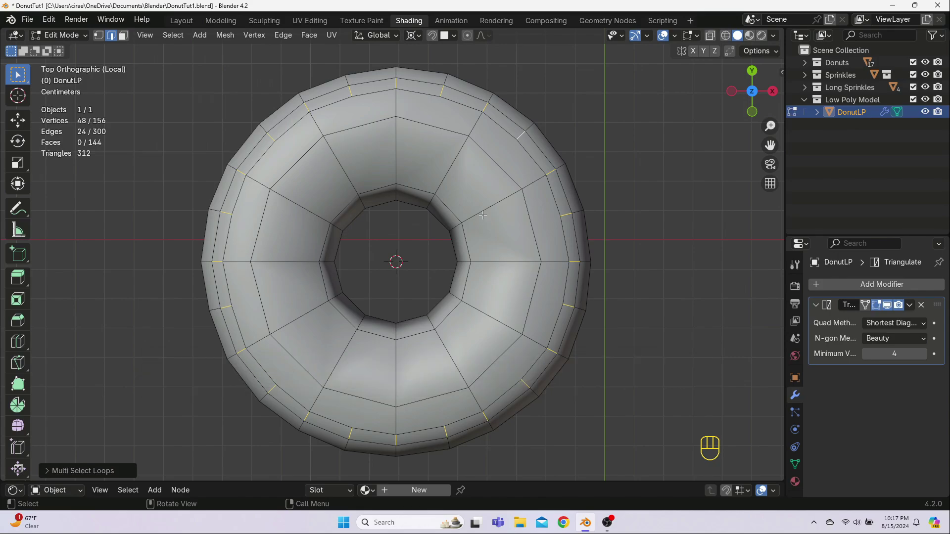
- Try to dissolve all edges of the selected radial edge ring and undo the dissolve
{"action": "key", "text": "x"}
{"action": "left_click", "coordinate": [574, 256]}
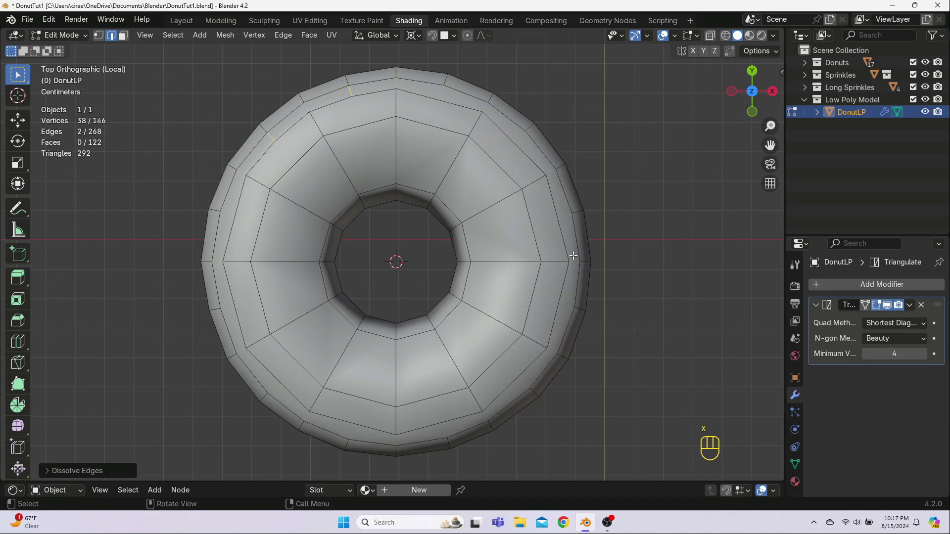
{"action": "middle_click_drag", "start_coordinate": [605, 352], "coordinate": [585, 366]}
{"action": "key", "text": "ctrl+z"}
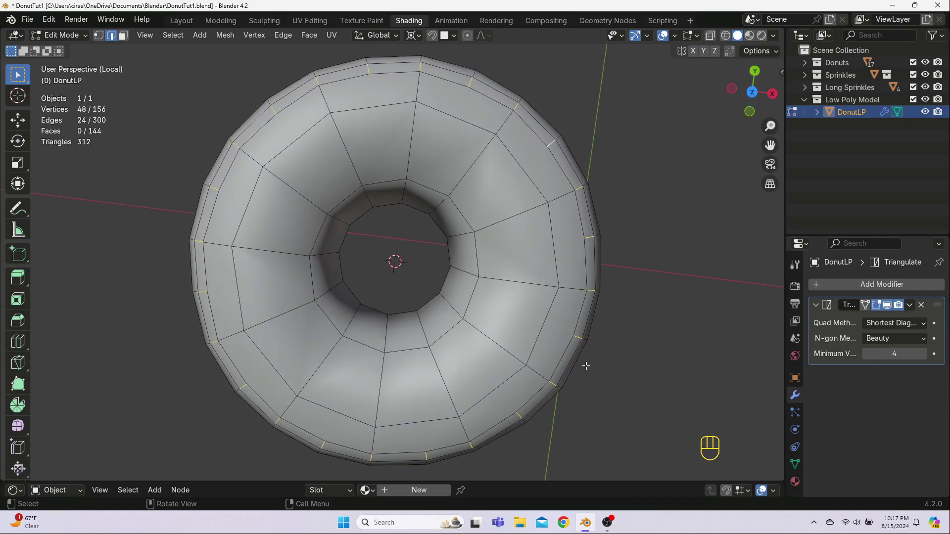
- Checker-deselect the edge ring with an offset of 1, dissolve the alternate edges still selected, and check the shading in Object Mode
{"action": "left_click", "coordinate": [175, 37]}
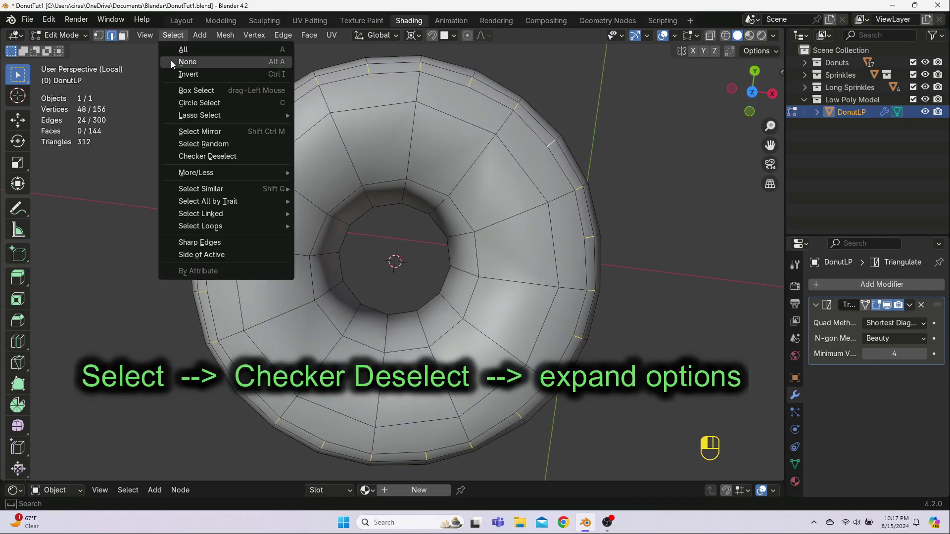
{"action": "left_click", "coordinate": [198, 157]}
{"action": "left_click", "coordinate": [47, 473]}
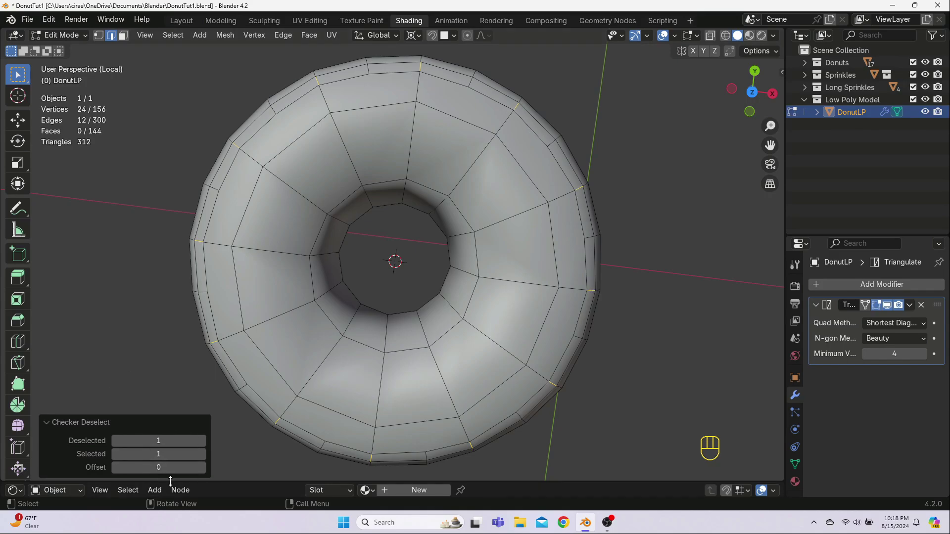
{"action": "left_click", "coordinate": [202, 468]}
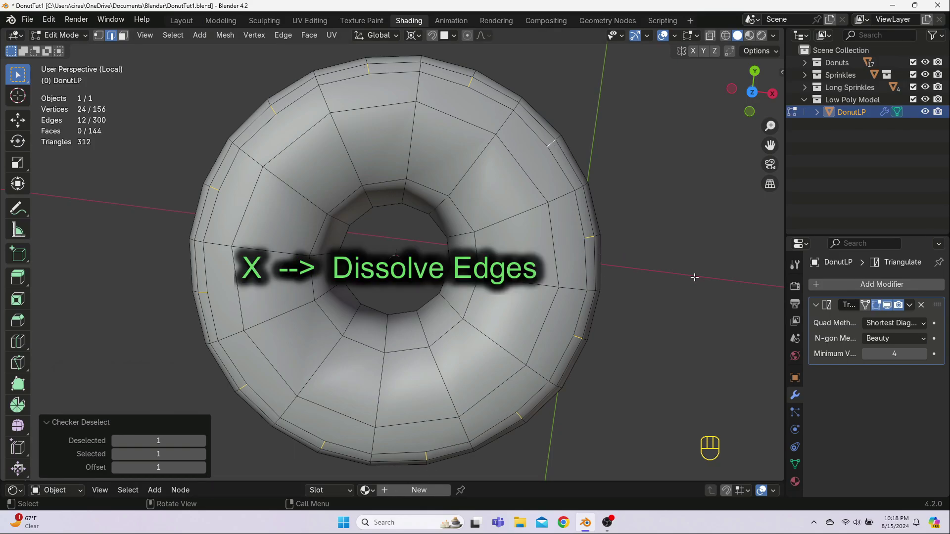
{"action": "key", "text": "x"}
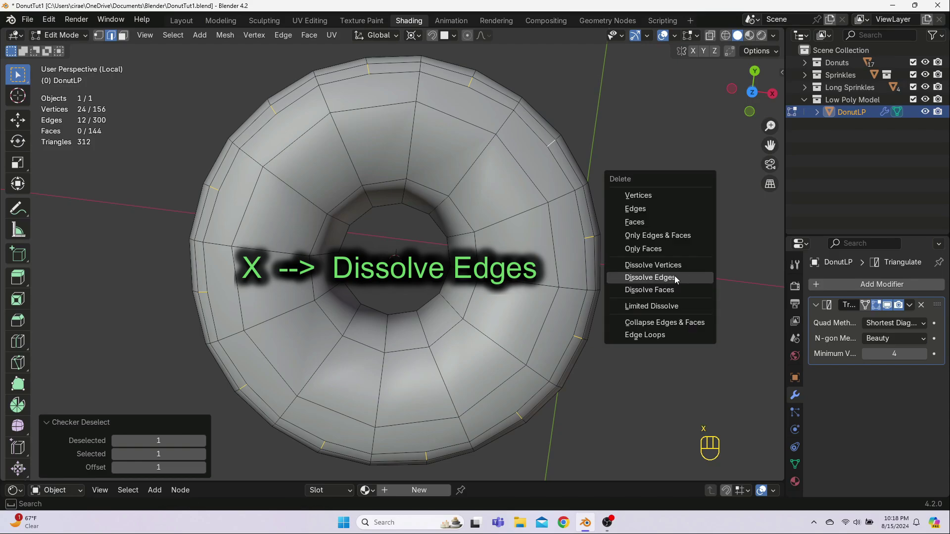
{"action": "left_click", "coordinate": [675, 278]}
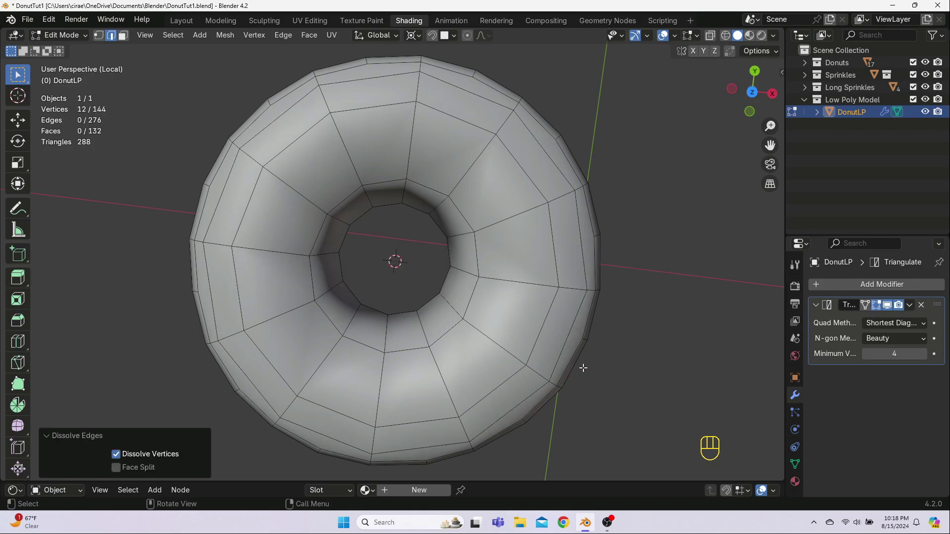
{"action": "key", "text": "KP_1"}
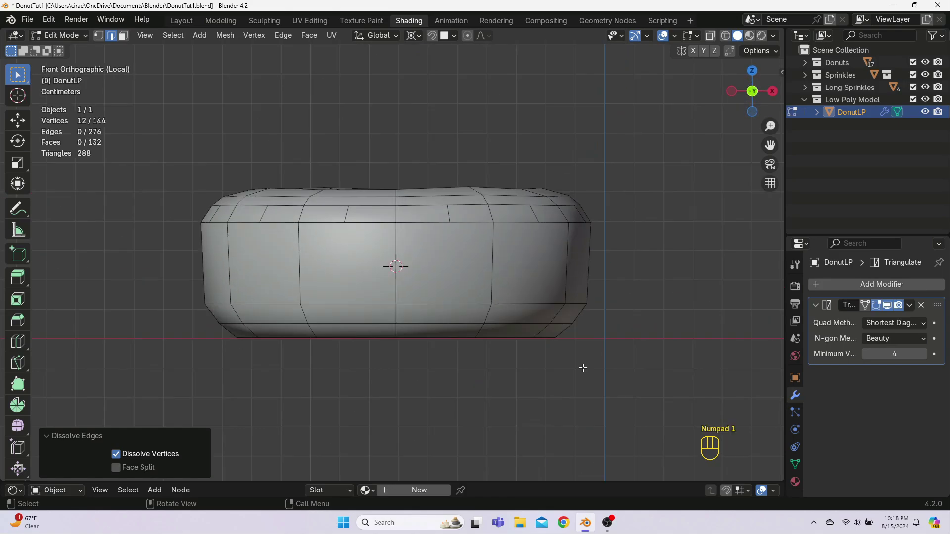
{"action": "key", "text": "Tab"}
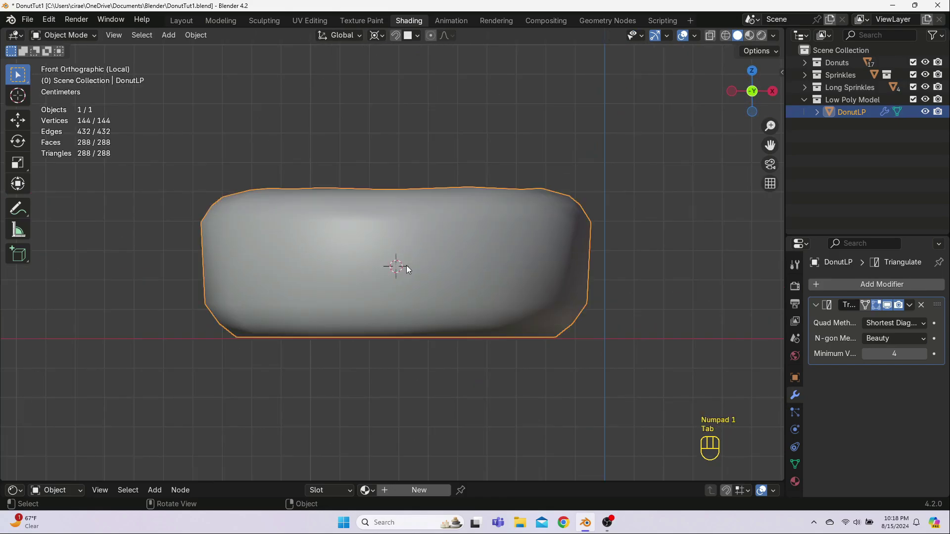
{"action": "middle_click_drag", "start_coordinate": [407, 267], "coordinate": [389, 320]}
- Edge-slide the ring just above the donut's base downward by a factor of about -0.333 and scale it to about 1.026
{"action": "key", "text": "KP_1"}
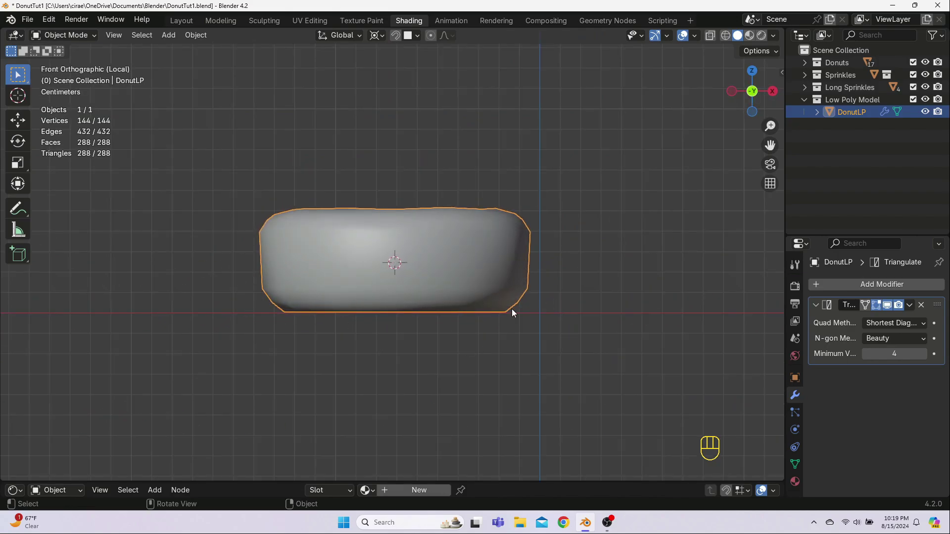
{"action": "key", "text": "Tab"}
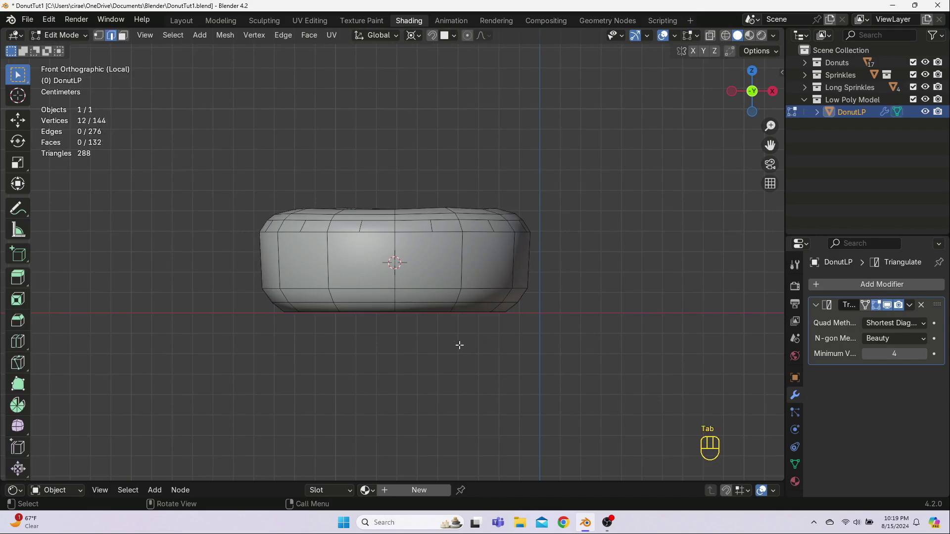
{"action": "left_click", "coordinate": [430, 302], "text": "alt"}
{"action": "key", "text": "g"}
{"action": "key", "text": "g"}
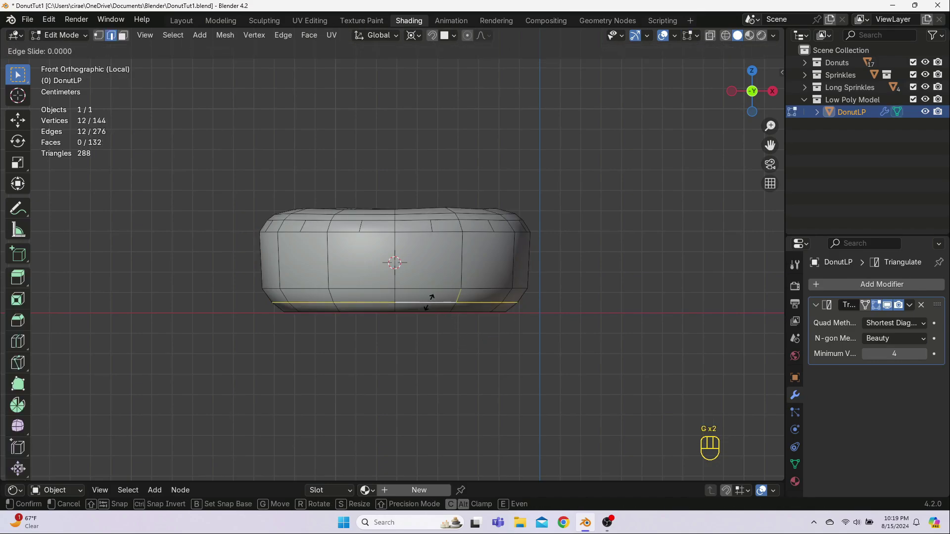
{"action": "left_click", "coordinate": [426, 305]}
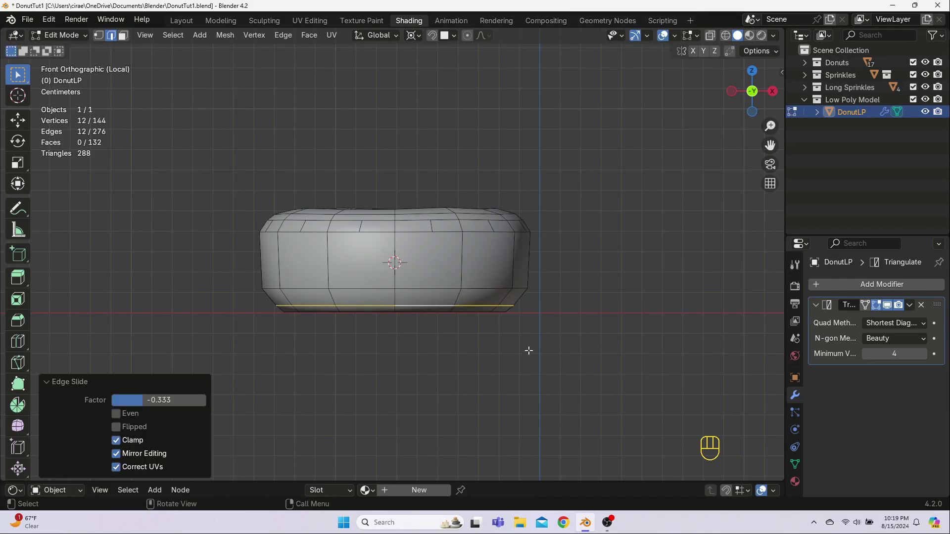
{"action": "key", "text": "s"}
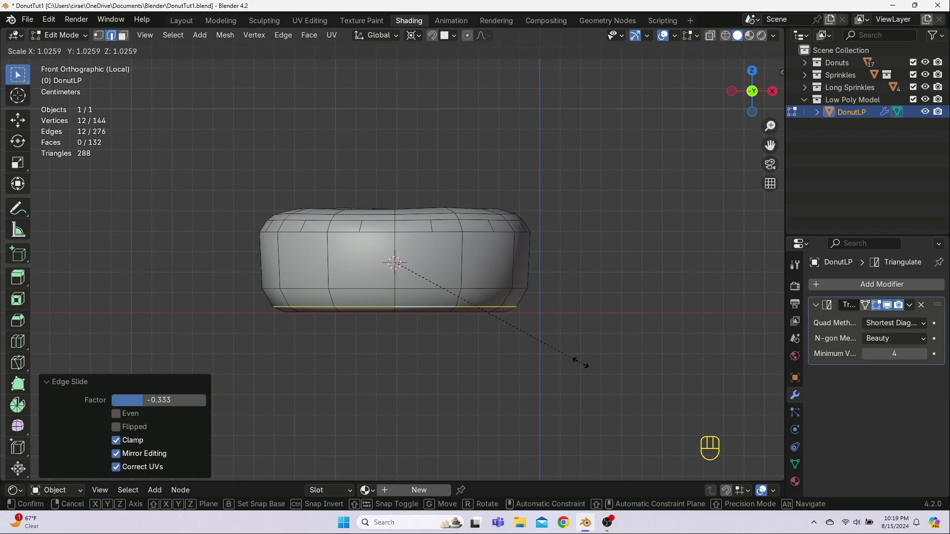
{"action": "left_click", "coordinate": [579, 364]}
{"action": "left_click", "coordinate": [580, 364]}
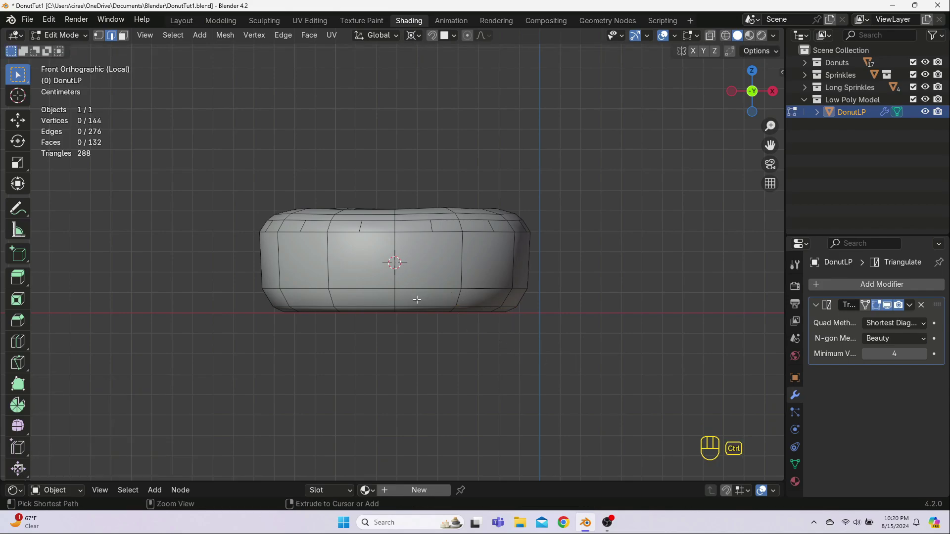
- Add one centred loop cut around the band between the two lower outer rings, scale it to about 1.021, and check the underside
{"action": "key", "text": "ctrl+r"}
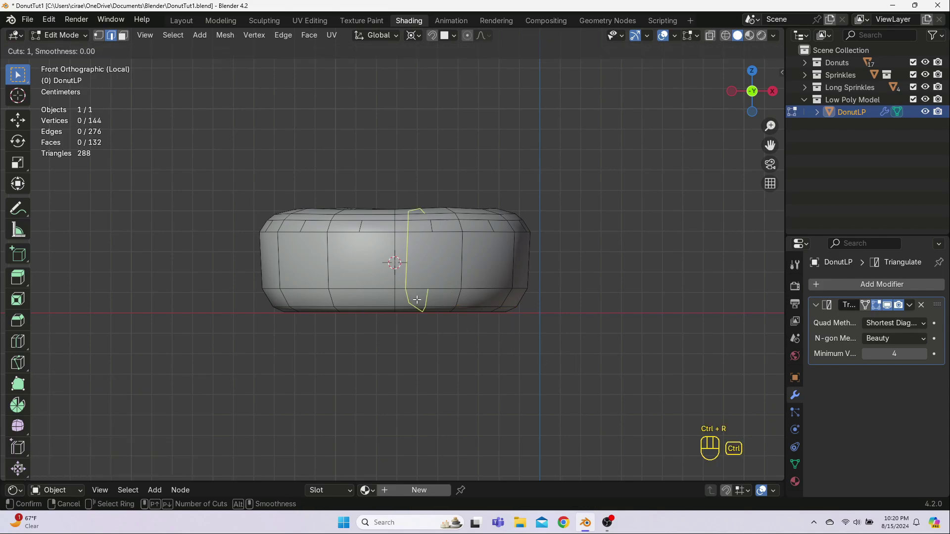
{"action": "left_click", "coordinate": [390, 298]}
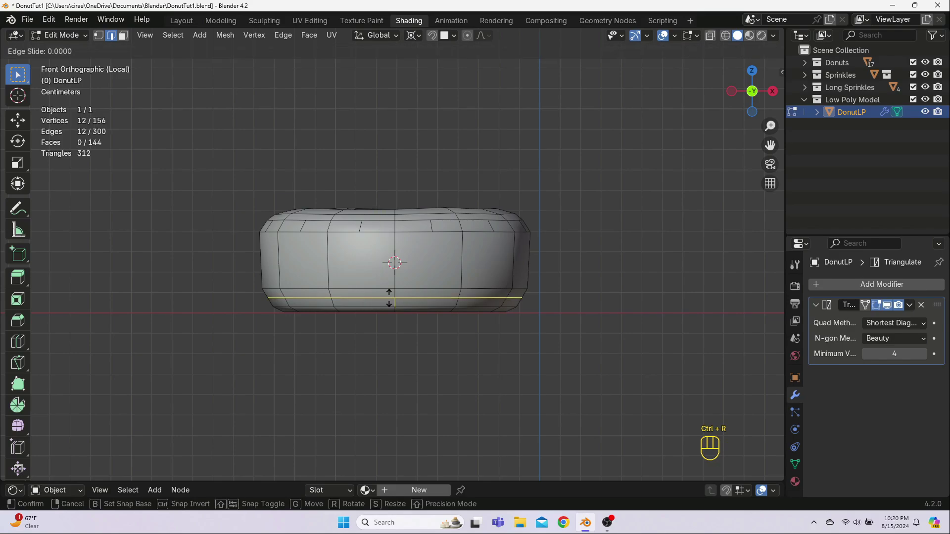
{"action": "right_click", "coordinate": [433, 301]}
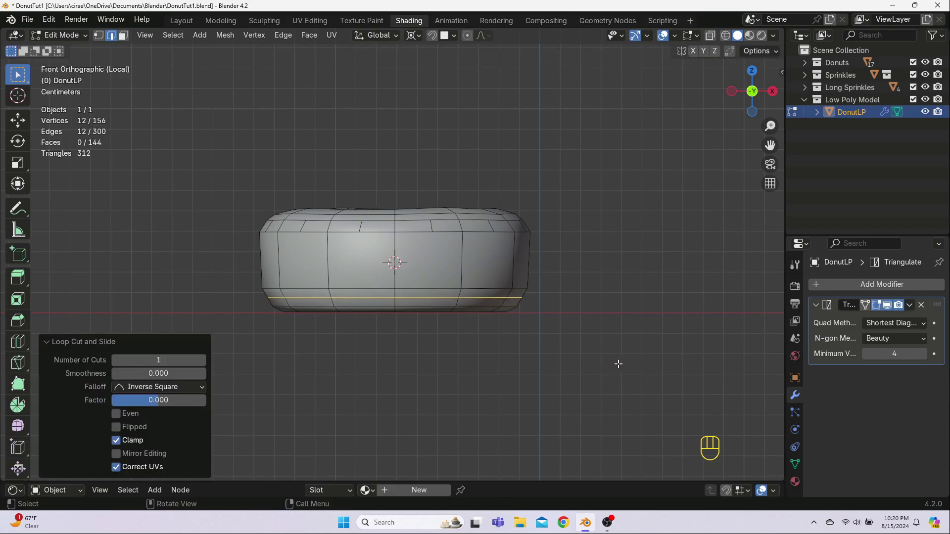
{"action": "key", "text": "s"}
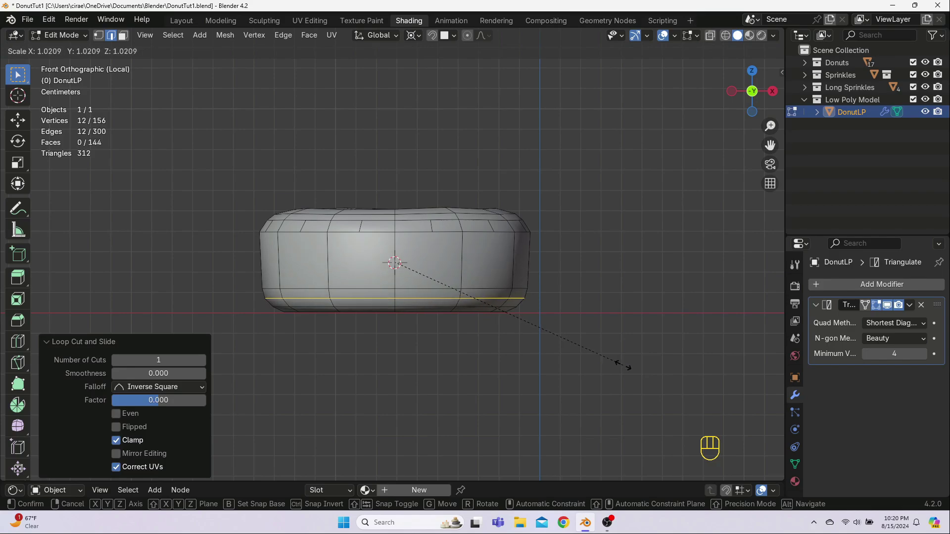
{"action": "left_click", "coordinate": [622, 366]}
{"action": "key", "text": "Tab"}
{"action": "middle_click_drag", "start_coordinate": [595, 372], "coordinate": [488, 241]}
{"action": "key", "text": "Tab"}
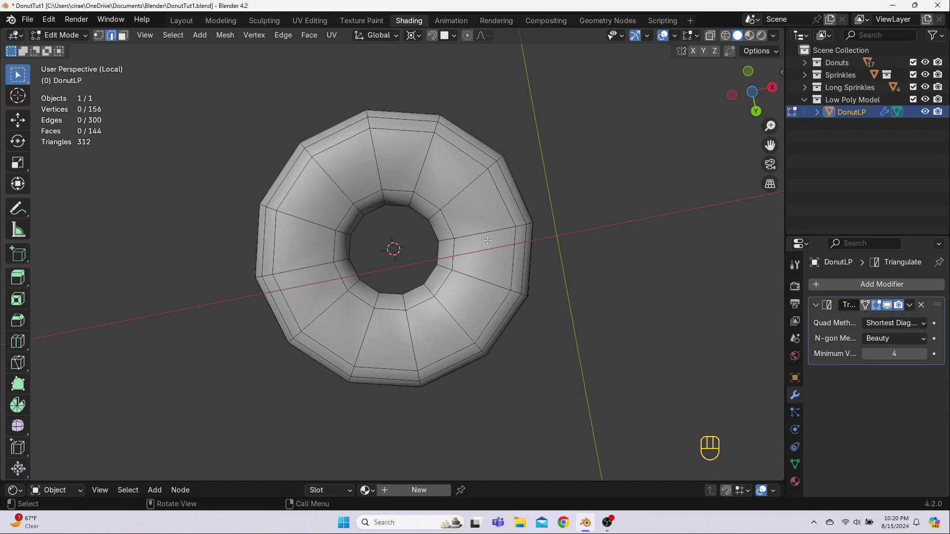
- Edge-slide the innermost of the outer rings on the donut's underside toward the hole by a factor of about -0.23
{"action": "key", "text": "KP_7"}
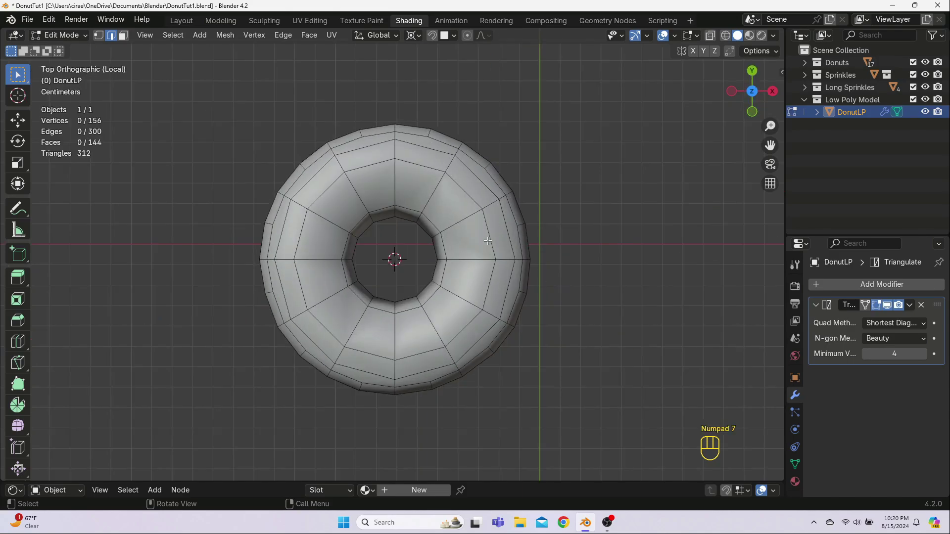
{"action": "key", "text": "KP_9"}
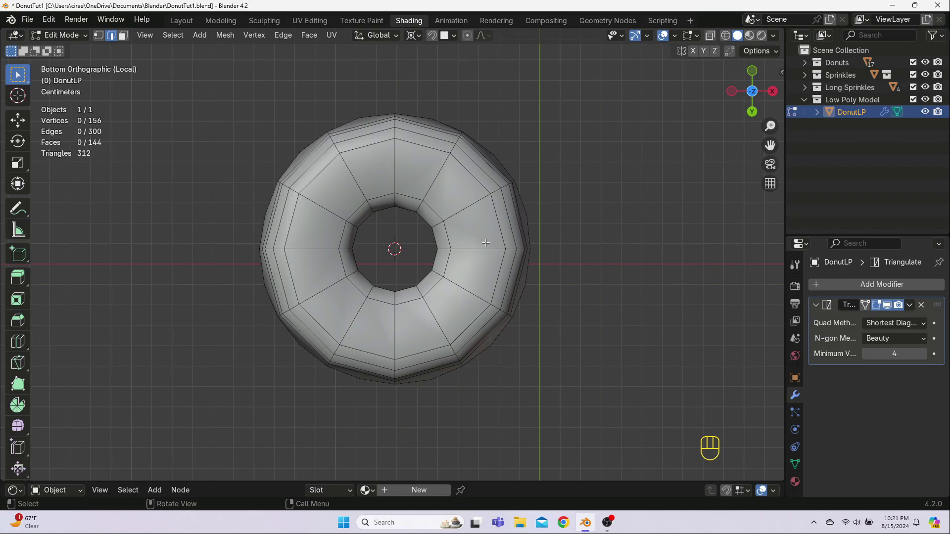
{"action": "left_click", "coordinate": [395, 155]}
{"action": "left_click", "coordinate": [358, 144], "text": "alt"}
{"action": "key", "text": "g"}
{"action": "key", "text": "g"}
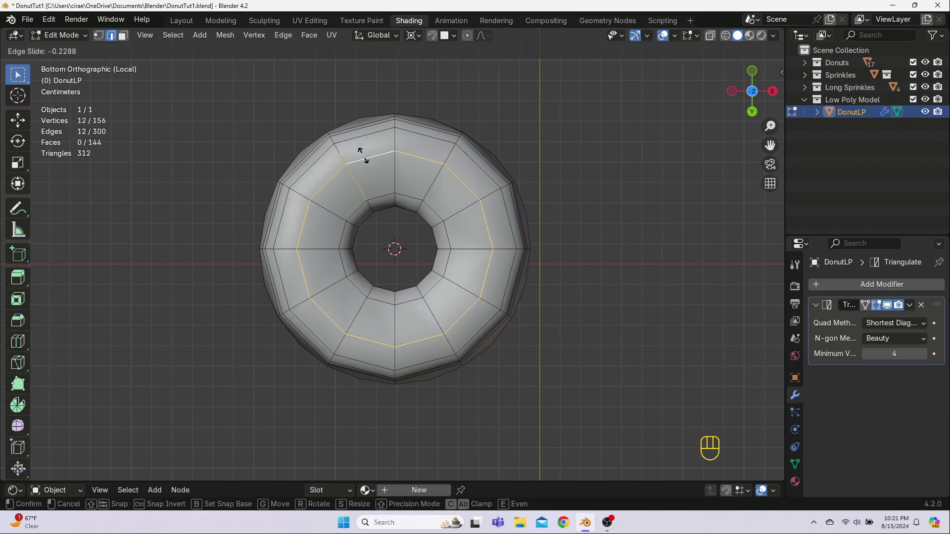
{"action": "left_click", "coordinate": [364, 154]}
- Edge-slide the next two outer rings on the underside toward the hole to space the bands more evenly
{"action": "key", "text": "g"}
{"action": "key", "text": "g"}
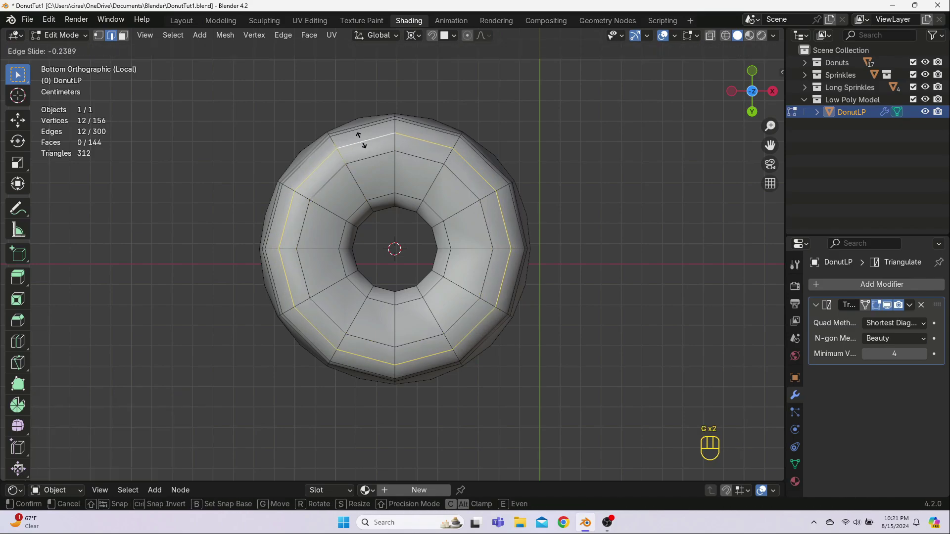
{"action": "left_click", "coordinate": [367, 128]}
{"action": "key", "text": "g"}
{"action": "key", "text": "g"}
{"action": "left_click", "coordinate": [367, 129]}
{"action": "left_click", "coordinate": [255, 152]}
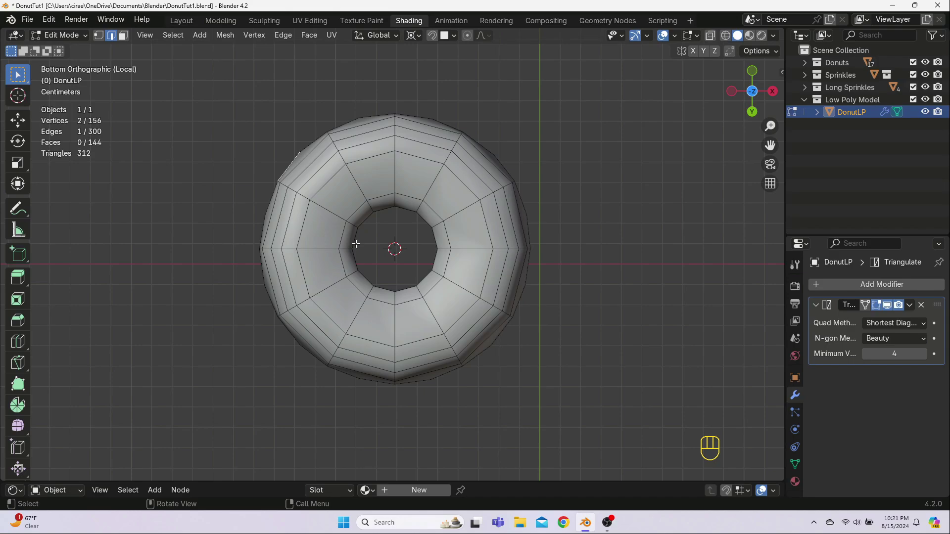
- Knife-cut a short edge across the narrow outer band on the donut's underside, midway along the segment clockwise from the uppermost spoke
{"action": "scroll", "coordinate": [372, 225], "scroll_direction": "up", "scroll_amount": 1}
{"action": "middle_click_drag", "start_coordinate": [372, 226], "coordinate": [371, 252], "text": "shift"}
{"action": "scroll", "coordinate": [439, 194], "scroll_direction": "up", "scroll_amount": 1}
{"action": "scroll", "coordinate": [439, 195], "scroll_direction": "down", "scroll_amount": 1, "text": "shift"}
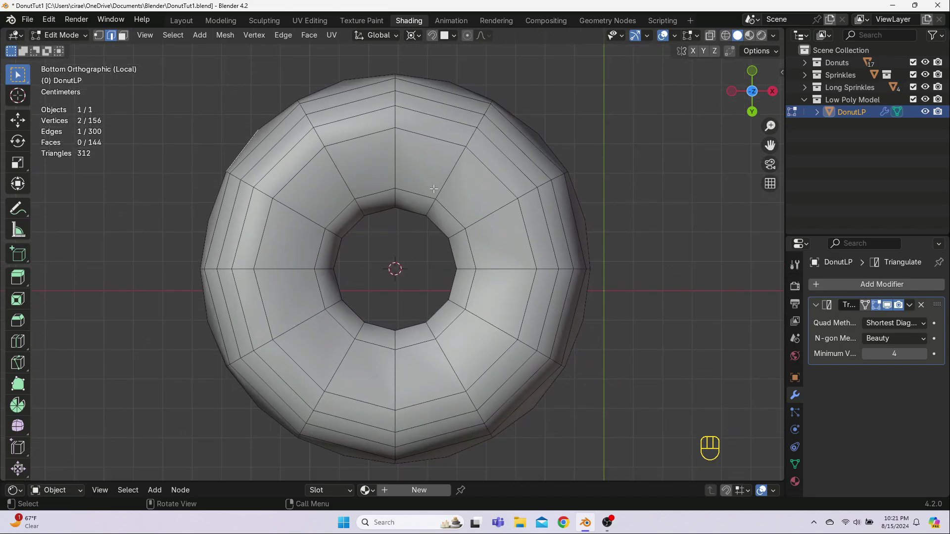
{"action": "key", "text": "k"}
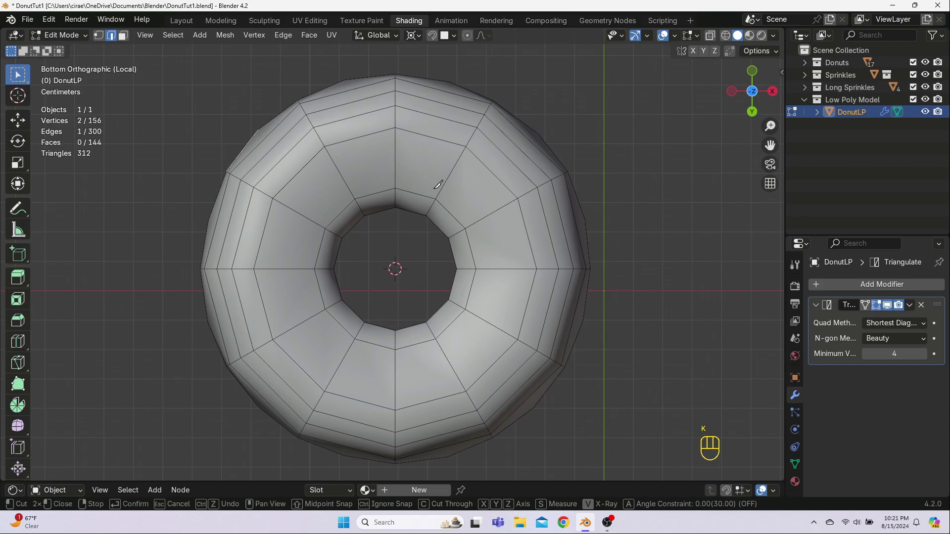
{"action": "left_click", "coordinate": [443, 93]}
{"action": "key", "text": "Return"}
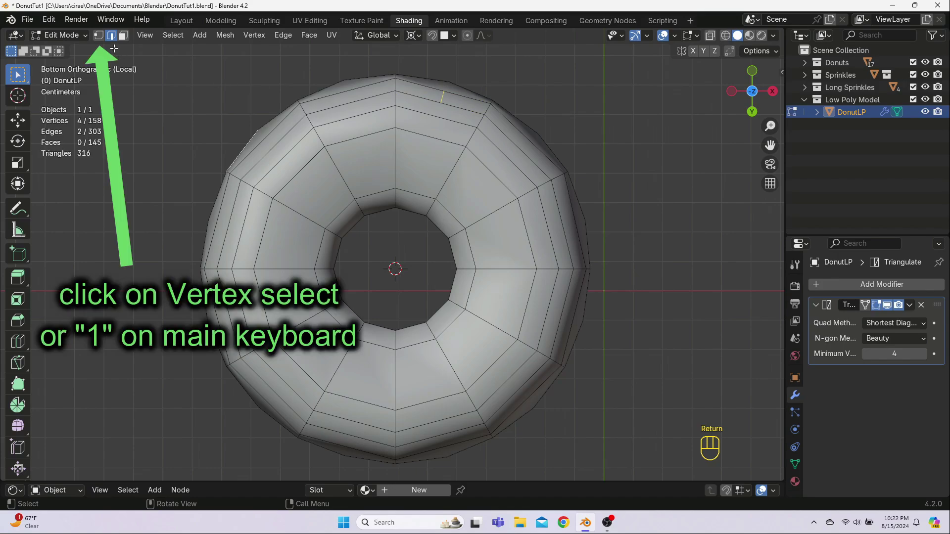
- In vertex selection, move only the new cut's two vertices outward by about 0.0015 m in X and -0.0029 m in Y
{"action": "left_click", "coordinate": [99, 36]}
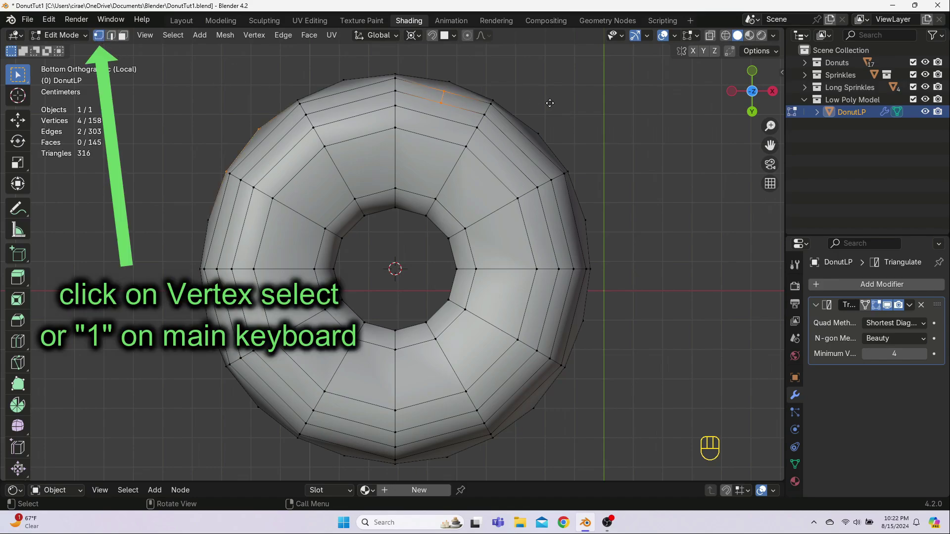
{"action": "key", "text": "g"}
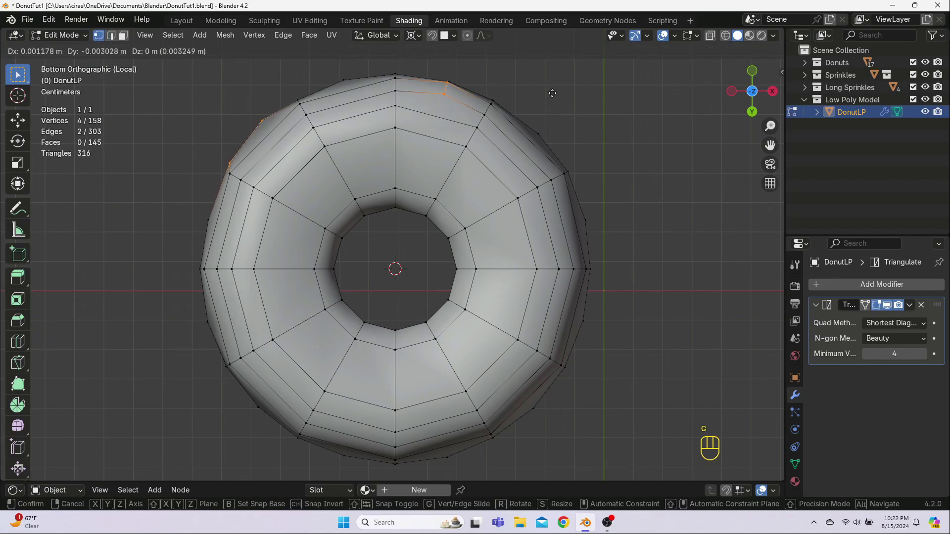
{"action": "right_click", "coordinate": [552, 93]}
{"action": "left_click", "coordinate": [250, 107]}
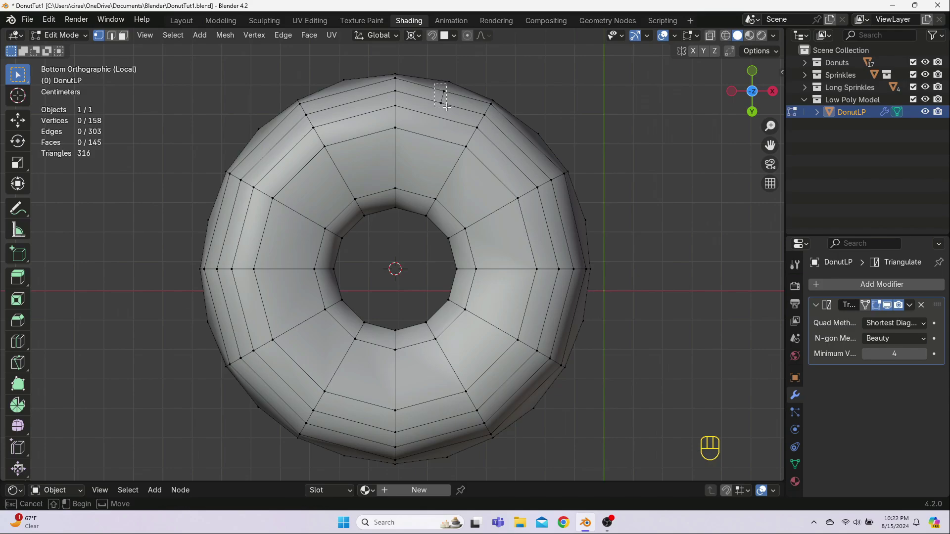
{"action": "left_click", "coordinate": [439, 94], "text": "alt"}
{"action": "key", "text": "g"}
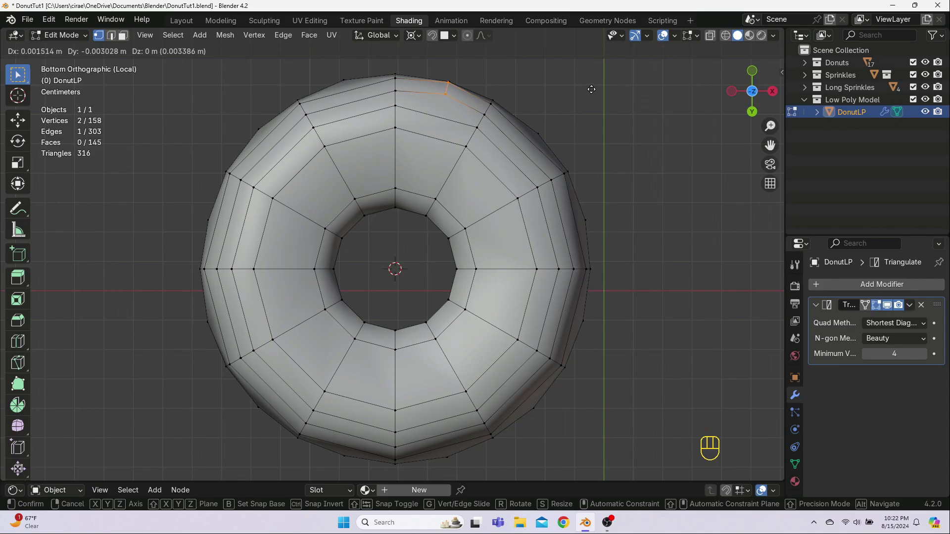
{"action": "left_click", "coordinate": [591, 89]}
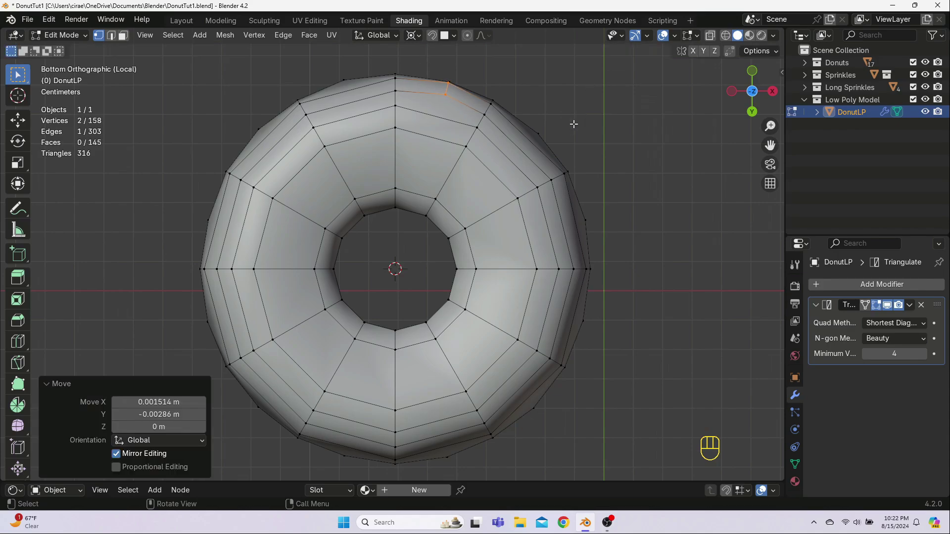
{"action": "left_click", "coordinate": [574, 124]}
- Knife-cut the next clockwise segment of the outer band midway and move the new edge outward by about 0.0029 m in X and -0.0017 m in Y
{"action": "key", "text": "k"}
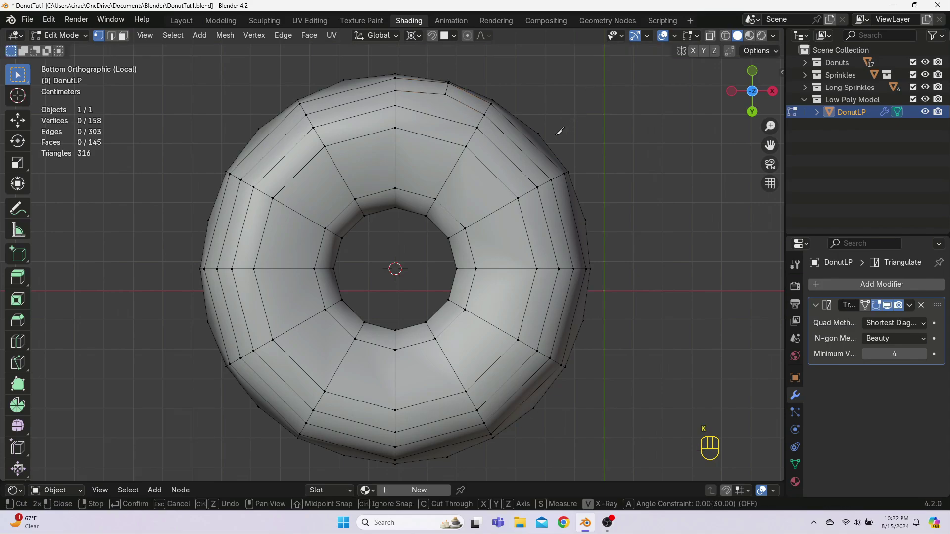
{"action": "left_click", "coordinate": [526, 137]}
{"action": "key", "text": "Return"}
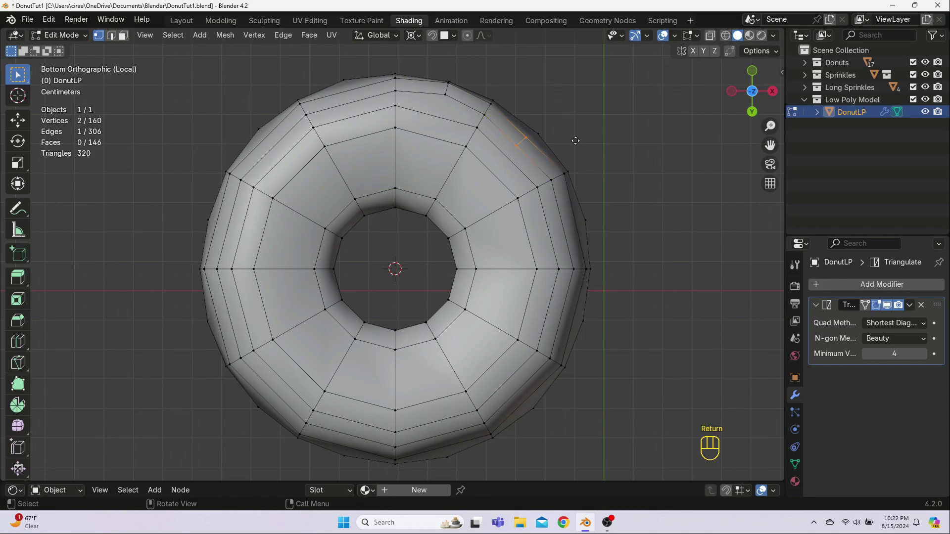
{"action": "key", "text": "g"}
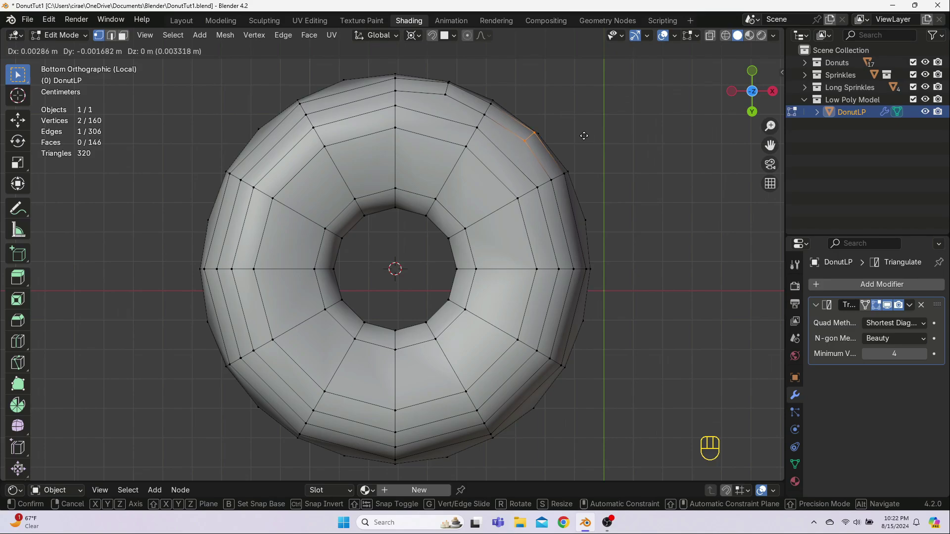
{"action": "left_click", "coordinate": [584, 136]}
{"action": "left_click", "coordinate": [600, 165]}
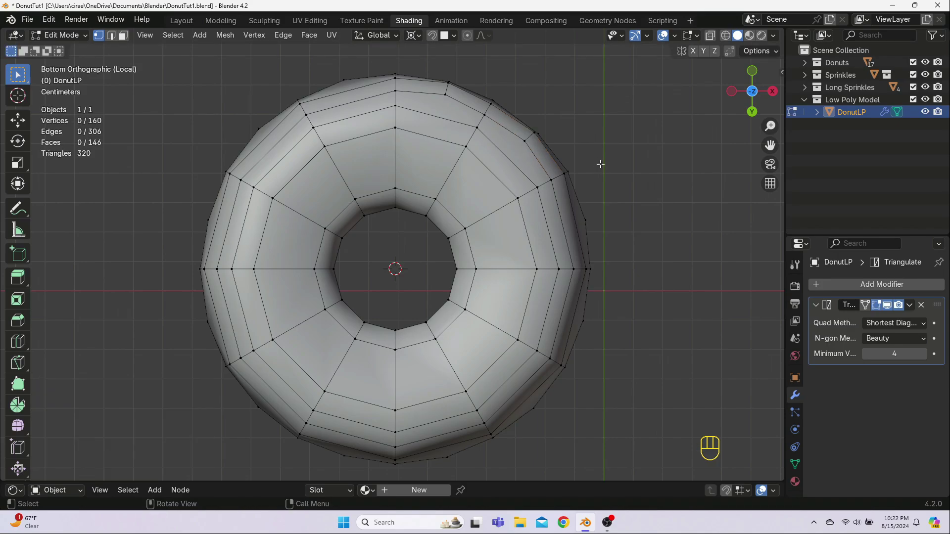
- Cut the next three clockwise segments of the outer band midway and move each new edge outward to round the outline
{"action": "key", "text": "Return"}
{"action": "left_click", "coordinate": [567, 329]}
{"action": "key", "text": "g"}
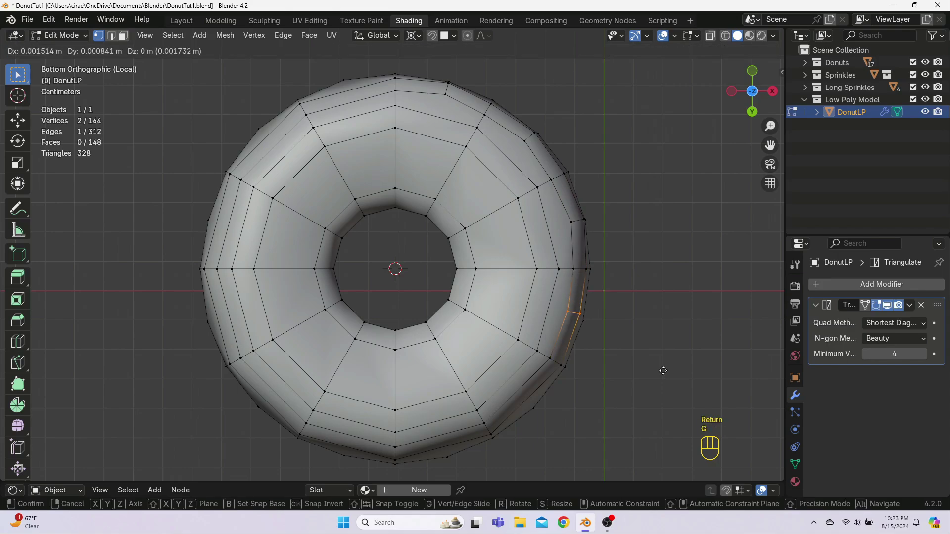
{"action": "left_click", "coordinate": [601, 408]}
{"action": "key", "text": "e"}
{"action": "left_click", "coordinate": [584, 327]}
{"action": "left_click", "coordinate": [580, 319], "text": "shift"}
{"action": "key", "text": "g"}
{"action": "left_click", "coordinate": [643, 232]}
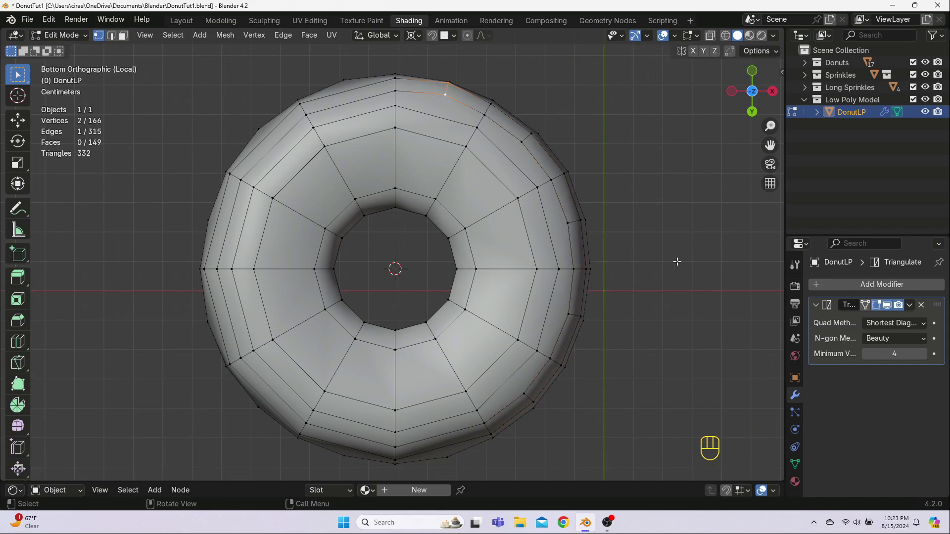
{"action": "left_click", "coordinate": [677, 261]}
- Continue clockwise along the lower part of the outer band, cutting its segments midway and moving the new edges outward
{"action": "left_click", "coordinate": [445, 446]}
{"action": "key", "text": "e"}
{"action": "left_click", "coordinate": [435, 448]}
{"action": "left_click", "coordinate": [337, 463]}
{"action": "left_click", "coordinate": [346, 457]}
{"action": "key", "text": "e"}
{"action": "left_click", "coordinate": [452, 464]}
{"action": "left_click", "coordinate": [263, 399]}
{"action": "key", "text": "g"}
{"action": "left_click", "coordinate": [195, 352]}
- Cut the remaining outer-band segments up to the uppermost spoke and move their new edges outward to complete the rounded outline
{"action": "left_click", "coordinate": [216, 246]}
{"action": "key", "text": "e"}
{"action": "left_click", "coordinate": [210, 221]}
{"action": "key", "text": "k"}
{"action": "left_click", "coordinate": [265, 142]}
{"action": "left_click", "coordinate": [348, 94]}
{"action": "key", "text": "Return"}
- Check the smoothed shape in Object Mode and edge-slide the 12-vertex ring around the donut's top surface
{"action": "scroll", "coordinate": [229, 134], "scroll_direction": "down", "scroll_amount": 1}
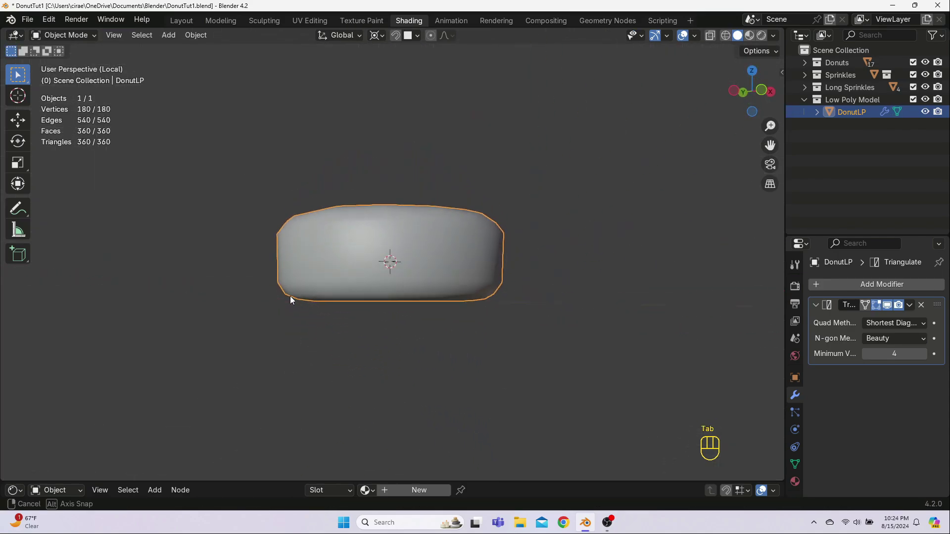
{"action": "middle_click_drag", "start_coordinate": [290, 296], "coordinate": [355, 270]}
{"action": "key", "text": "Tab"}
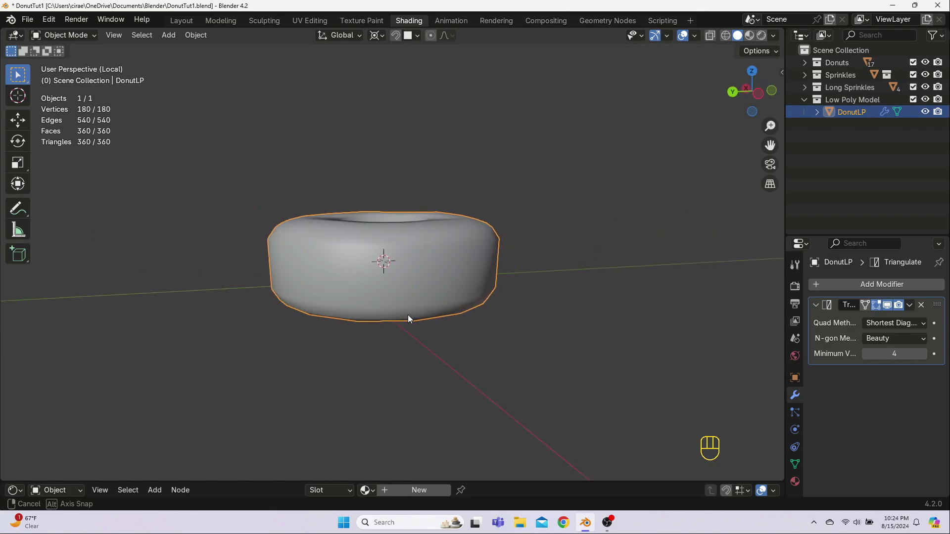
{"action": "middle_click_drag", "start_coordinate": [408, 319], "coordinate": [364, 322]}
{"action": "key", "text": "Tab"}
{"action": "left_click", "coordinate": [351, 262], "text": "alt"}
{"action": "middle_click_drag", "start_coordinate": [351, 262], "coordinate": [450, 361]}
{"action": "key", "text": "g"}
{"action": "key", "text": "g"}
{"action": "left_click", "coordinate": [338, 306]}
{"action": "key", "text": "Tab"}
{"action": "key", "text": "Tab"}
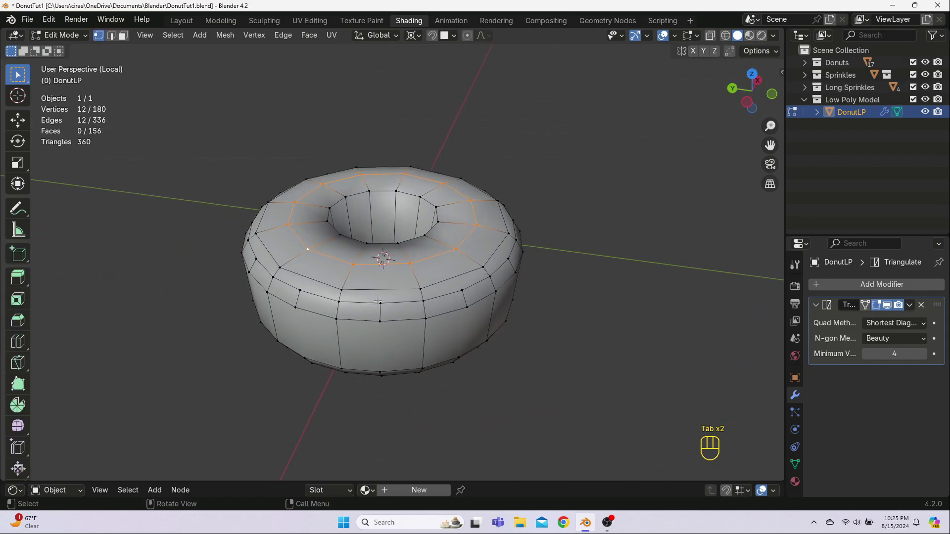
- Select the whole mesh, merge its vertices by distance, and return to Object Mode
{"action": "middle_click_drag", "start_coordinate": [373, 278], "coordinate": [342, 262]}
{"action": "key", "text": "a"}
{"action": "key", "text": "m"}
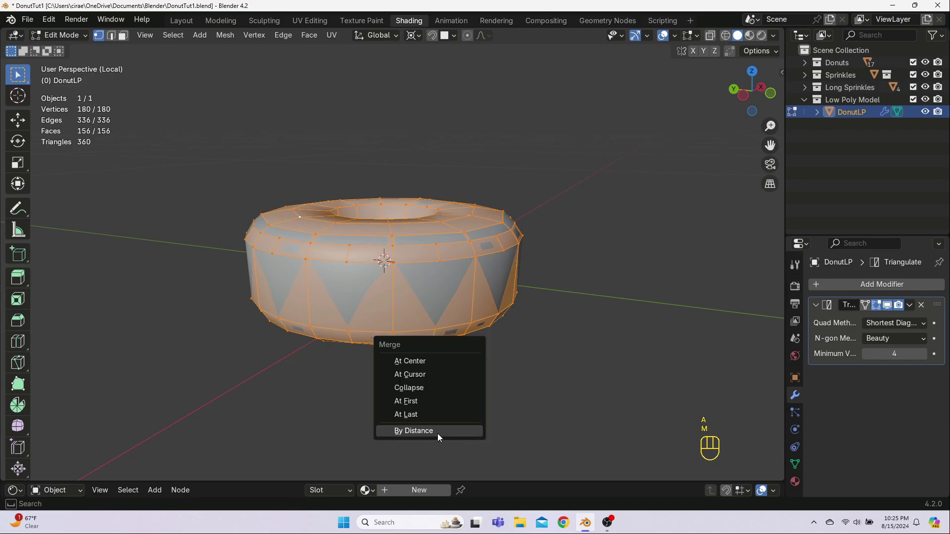
{"action": "left_click", "coordinate": [413, 431]}
{"action": "key", "text": "alt+a"}
{"action": "key", "text": "Tab"}
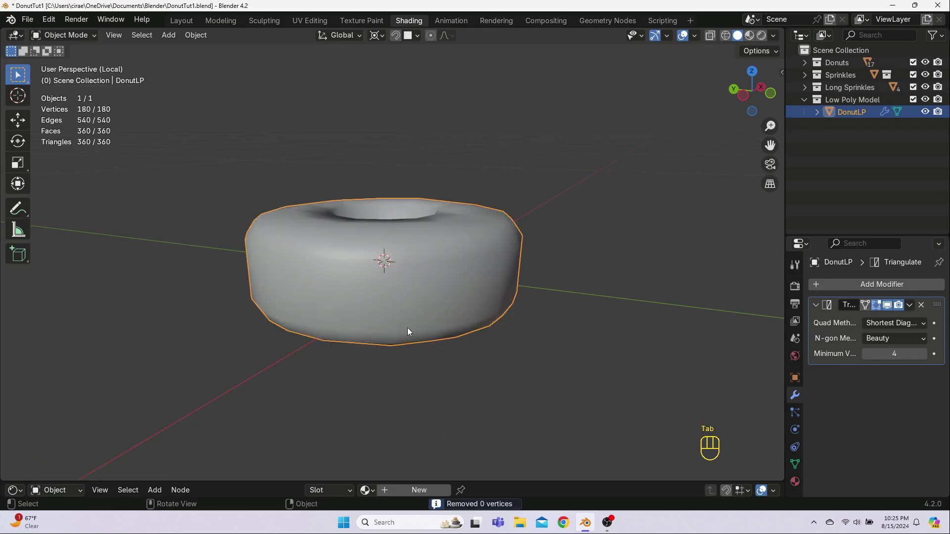
- Edge-slide the 24-vertex ring at the upper edge of the donut's outer wall
{"action": "middle_click_drag", "start_coordinate": [405, 329], "coordinate": [314, 269]}
{"action": "key", "text": "Tab"}
{"action": "key", "text": "Tab"}
{"action": "key", "text": "Tab"}
{"action": "left_click", "coordinate": [426, 269], "text": "alt"}
{"action": "key", "text": "g"}
{"action": "key", "text": "g"}
{"action": "left_click", "coordinate": [468, 368]}
- Move the upper outer-wall ring along Z and scale it to refine the rim's curve
{"action": "middle_click_drag", "start_coordinate": [470, 360], "coordinate": [399, 384]}
{"action": "key", "text": "g"}
{"action": "key", "text": "z"}
{"action": "left_click", "coordinate": [453, 299]}
{"action": "key", "text": "s"}
{"action": "left_click", "coordinate": [628, 414]}
{"action": "key", "text": "Tab"}
{"action": "middle_click_drag", "start_coordinate": [569, 387], "coordinate": [333, 273]}
{"action": "key", "text": "Tab"}
{"action": "scroll", "coordinate": [333, 278], "scroll_direction": "up", "scroll_amount": 3}
{"action": "key", "text": "g"}
{"action": "key", "text": "z"}
{"action": "key", "text": "Escape"}
- Examine the donut's profile from the front in wireframe, and review its shape from several angles in solid shading
{"action": "key", "text": "Tab"}
{"action": "scroll", "coordinate": [340, 265], "scroll_direction": "down", "scroll_amount": 3}
{"action": "middle_click_drag", "start_coordinate": [361, 192], "coordinate": [114, 188]}
{"action": "key", "text": "Tab"}
{"action": "middle_click_drag", "start_coordinate": [318, 344], "coordinate": [557, 280], "text": "alt"}
{"action": "key", "text": "shift+z"}
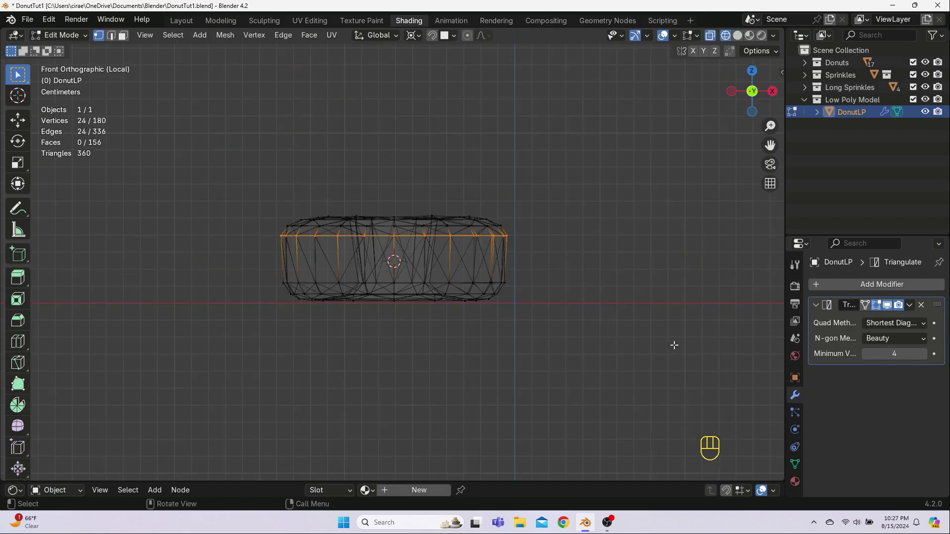
{"action": "key", "text": "s"}
{"action": "key", "text": "Escape"}
{"action": "key", "text": "alt+a"}
{"action": "key", "text": "Tab"}
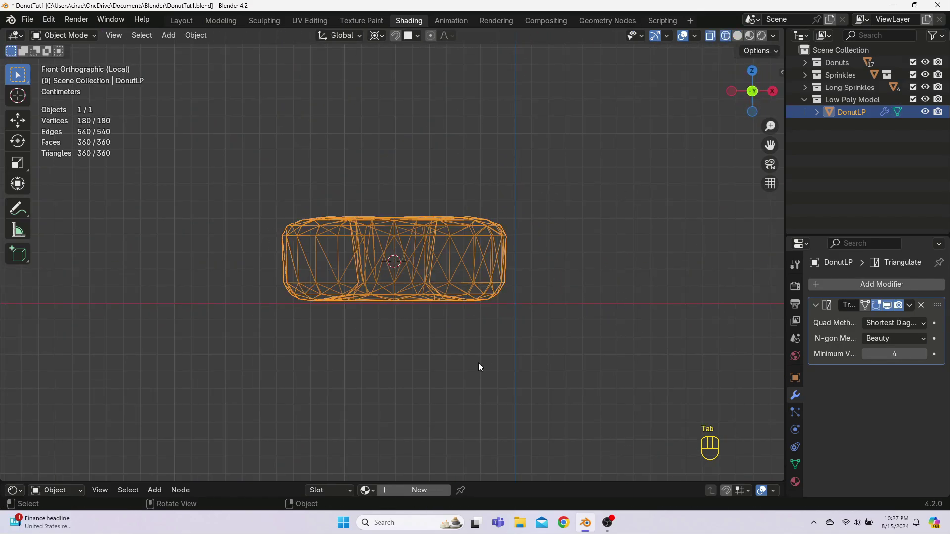
{"action": "key", "text": "shift+z"}
{"action": "mouse_move", "coordinate": [578, 304]}
{"action": "middle_mouse_down"}
{"action": "mouse_move", "coordinate": [652, 314]}
{"action": "mouse_move", "coordinate": [524, 444]}
{"action": "mouse_move", "coordinate": [182, 307]}
{"action": "mouse_move", "coordinate": [432, 344]}
{"action": "mouse_move", "coordinate": [424, 358]}
{"action": "mouse_move", "coordinate": [394, 326]}
{"action": "mouse_move", "coordinate": [299, 320]}
{"action": "middle_mouse_up"}
{"action": "key", "text": "Tab"}
{"action": "key", "text": "Tab"}
{"action": "left_click", "coordinate": [394, 326]}
{"action": "key", "text": "KP_1"}
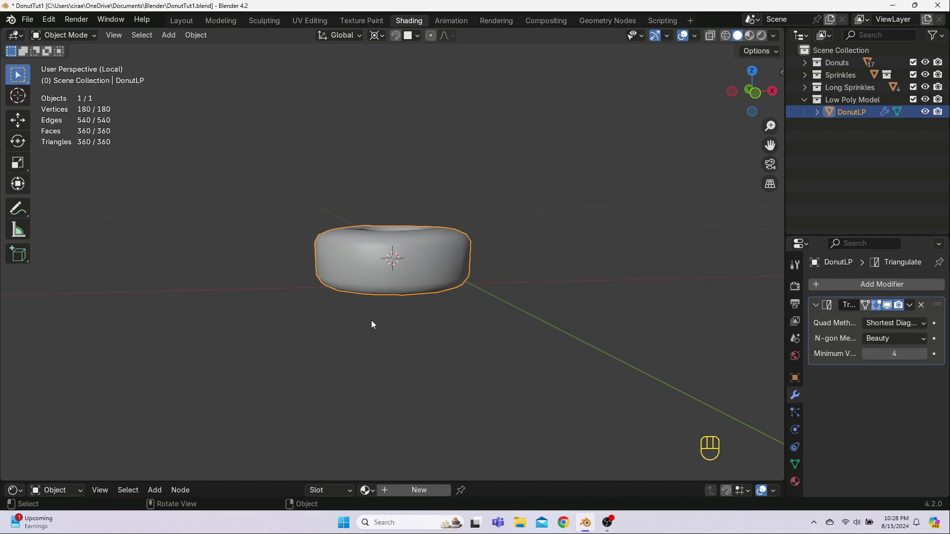
- Save the project as a new file named DonutTut2.blend in the Blender documents folder
{"action": "left_click", "coordinate": [30, 21]}
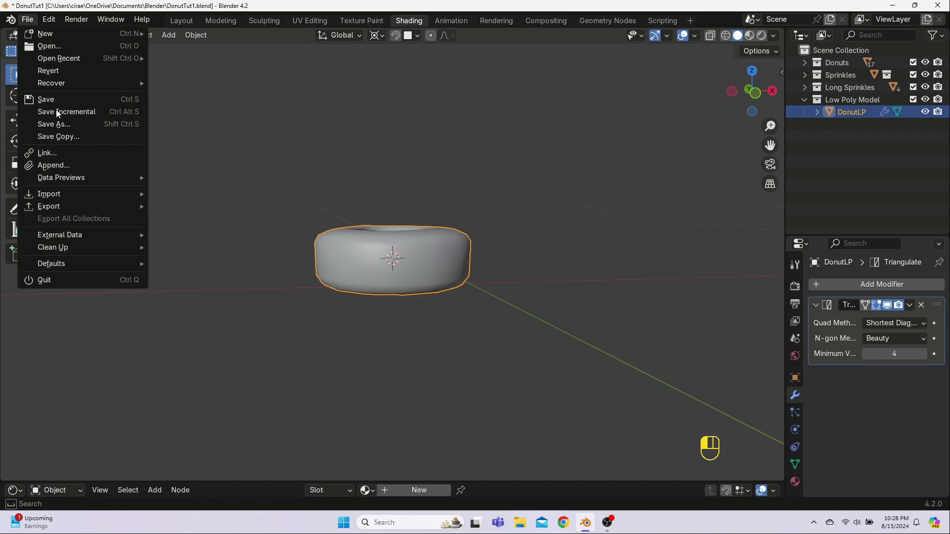
{"action": "left_click", "coordinate": [67, 125]}
{"action": "left_click", "coordinate": [338, 434]}
{"action": "left_click", "coordinate": [336, 433]}
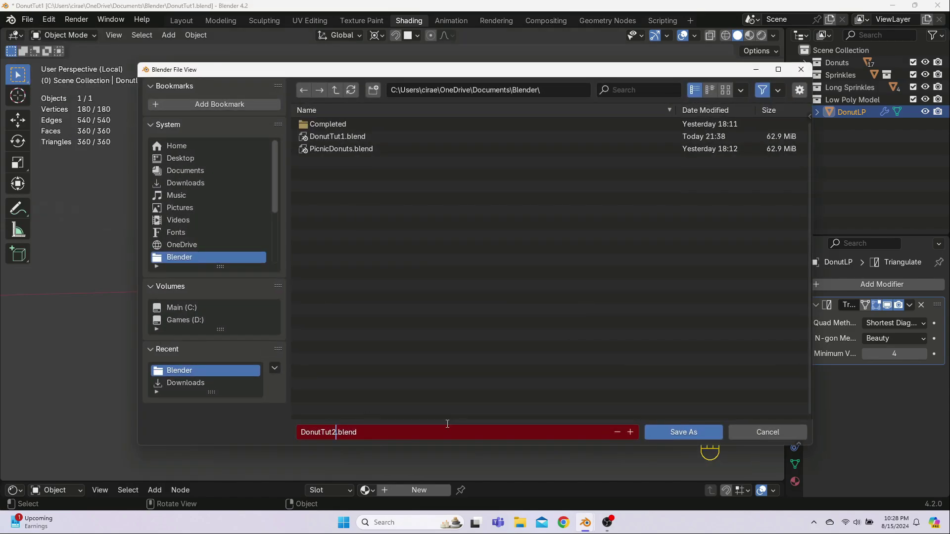
{"action": "type", "text": "2"}
{"action": "left_click", "coordinate": [666, 433]}
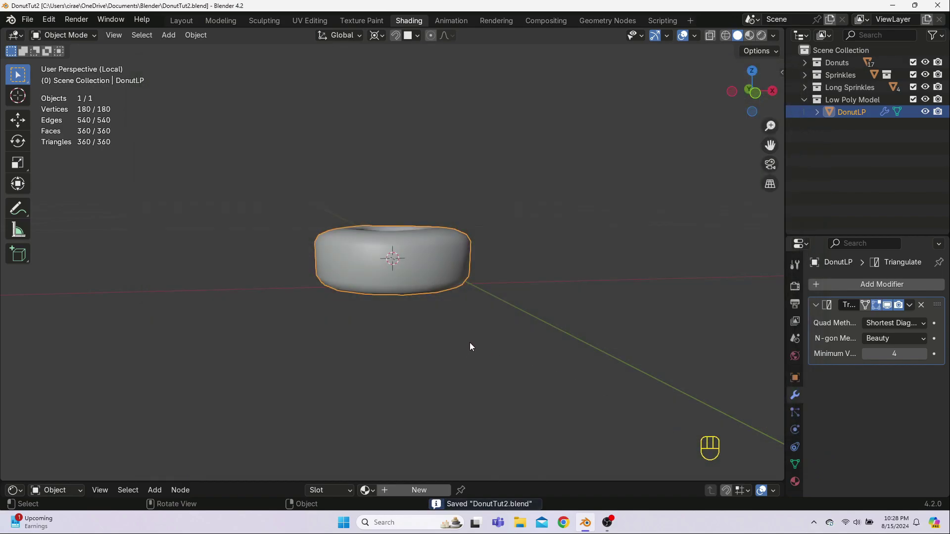
{"action": "mouse_move", "coordinate": [470, 343]}
{"action": "middle_mouse_down"}
{"action": "mouse_move", "coordinate": [378, 342]}
{"action": "mouse_move", "coordinate": [455, 342]}
{"action": "middle_mouse_up"}
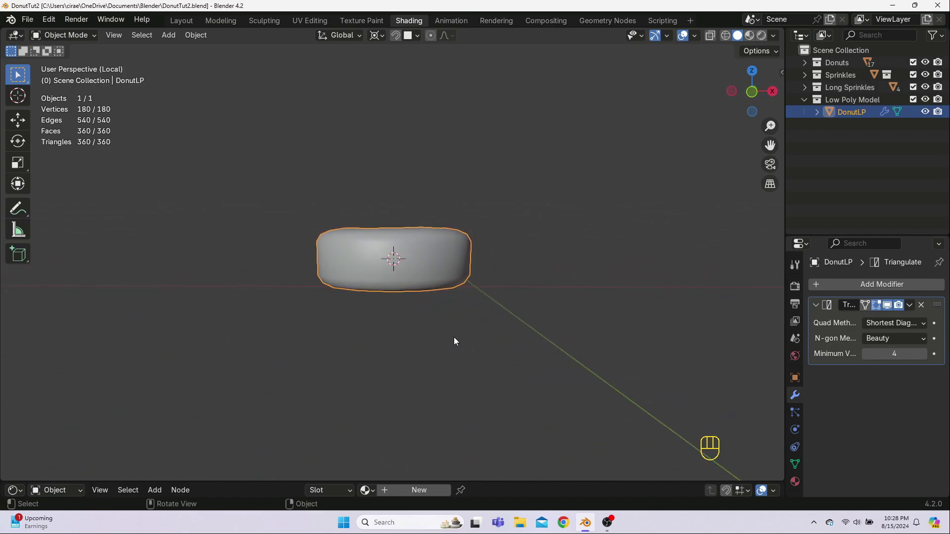